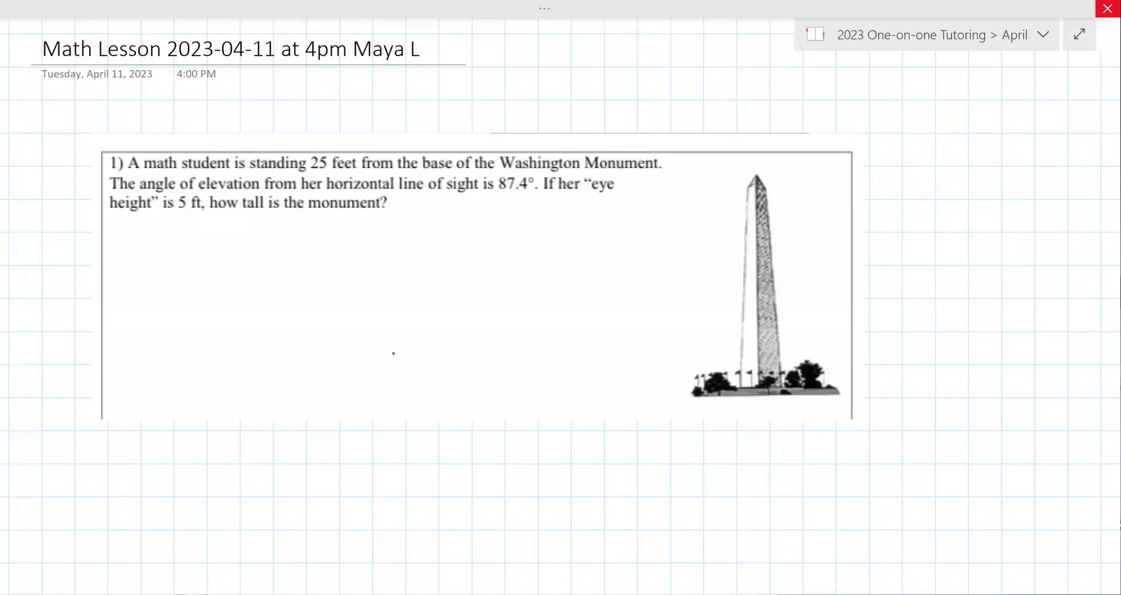
# Draw the student stick figure, move it with its sight line to the monument base, and draw the hypotenuse.
pyautogui.moveTo(367, 328)
pyautogui.mouseDown()
pyautogui.moveTo(365, 391)
pyautogui.moveTo(381, 362)
pyautogui.moveTo(420, 337)
pyautogui.moveTo(607, 335)
pyautogui.mouseUp()
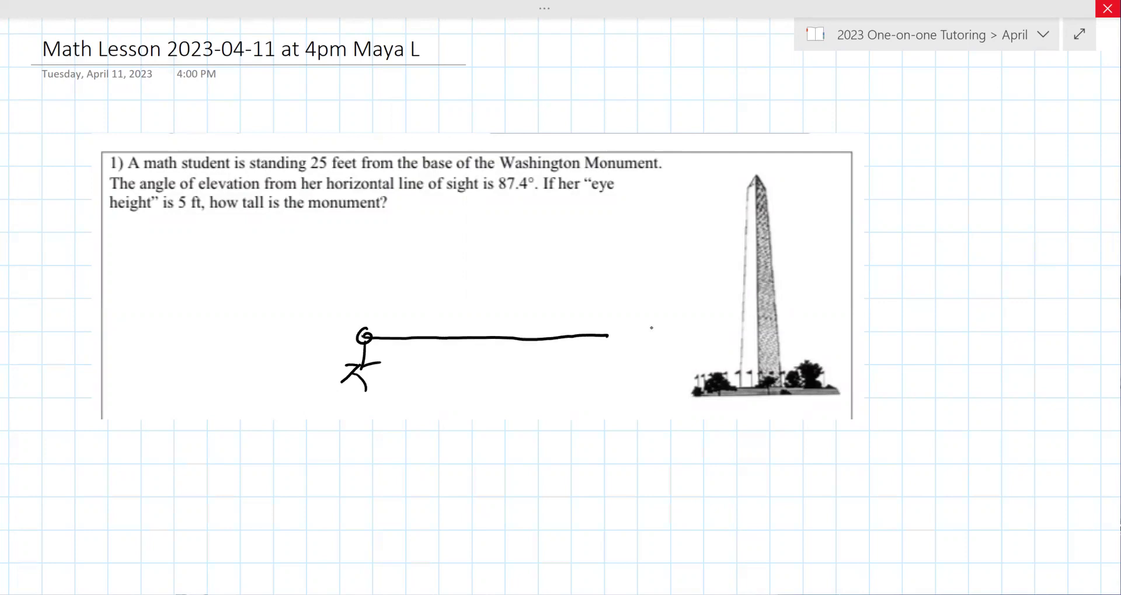
pyautogui.moveTo(221, 274); pyautogui.dragTo(609, 484)
pyautogui.moveTo(513, 340); pyautogui.dragTo(651, 333)
pyautogui.moveTo(759, 176)
pyautogui.mouseDown()
pyautogui.moveTo(499, 328)
pyautogui.moveTo(755, 197)
pyautogui.moveTo(753, 327)
pyautogui.moveTo(727, 321)
pyautogui.mouseUp()
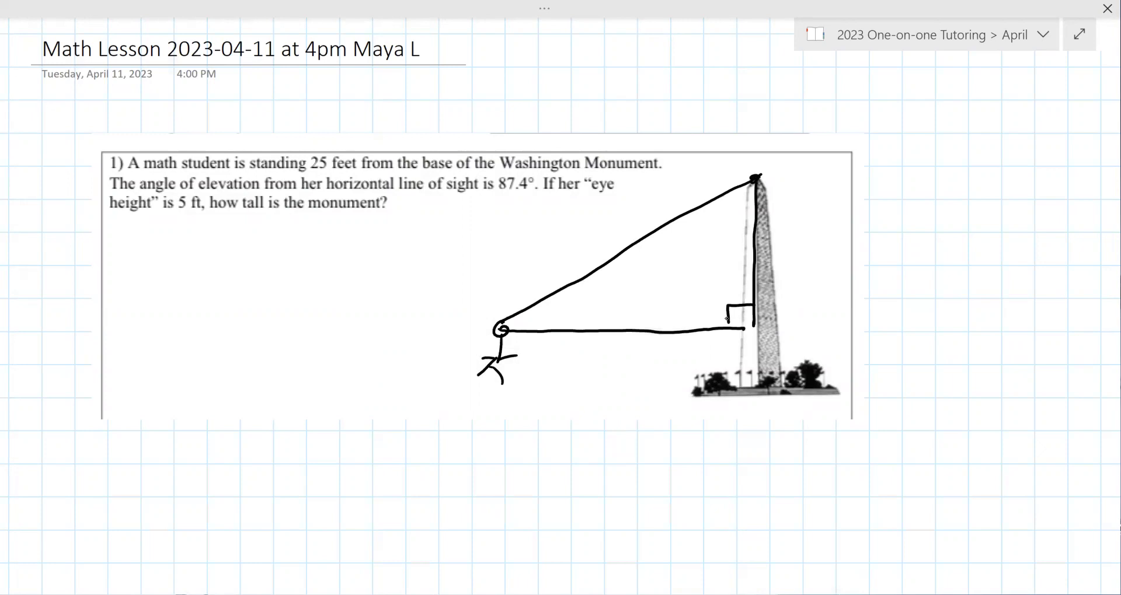
# Label sides a and b and vertices B and A, then circle the given 25 and 87.4°.
pyautogui.moveTo(634, 357); pyautogui.dragTo(646, 362)
pyautogui.moveTo(787, 236); pyautogui.dragTo(789, 257)
pyautogui.moveTo(461, 352); pyautogui.dragTo(480, 337)
pyautogui.moveTo(770, 138); pyautogui.dragTo(774, 163)
pyautogui.moveTo(464, 321)
pyautogui.mouseDown()
pyautogui.moveTo(470, 343)
pyautogui.moveTo(456, 362)
pyautogui.mouseUp()
pyautogui.moveTo(769, 170)
pyautogui.mouseDown()
pyautogui.moveTo(788, 165)
pyautogui.moveTo(790, 148)
pyautogui.mouseUp()
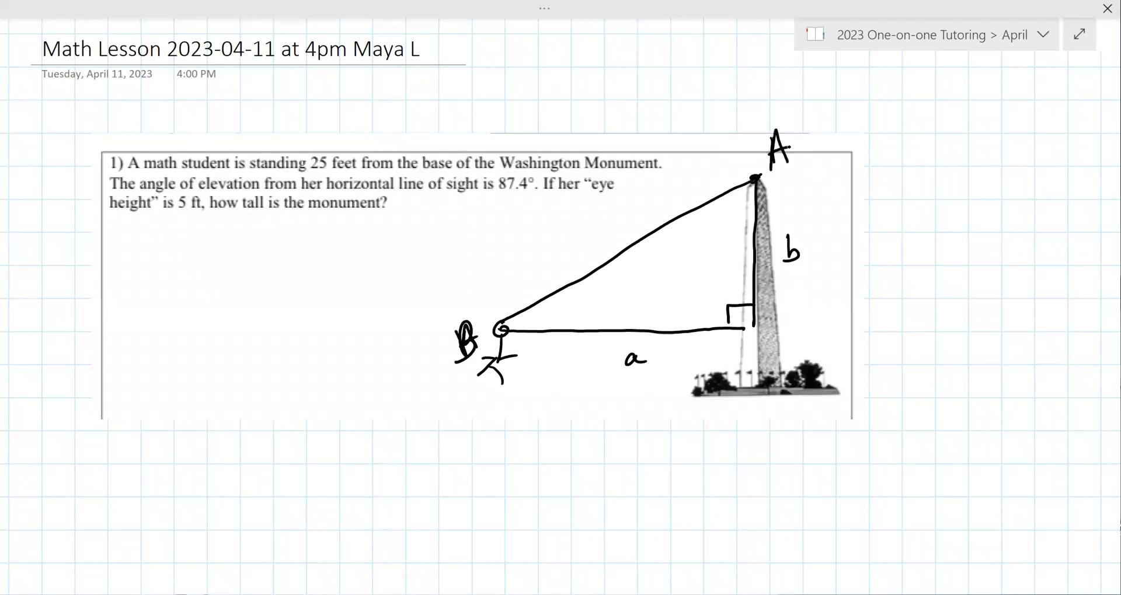
pyautogui.moveTo(328, 150)
pyautogui.mouseDown()
pyautogui.moveTo(319, 174)
pyautogui.moveTo(329, 145)
pyautogui.mouseUp()
pyautogui.moveTo(542, 174)
pyautogui.mouseDown()
pyautogui.moveTo(500, 176)
pyautogui.moveTo(544, 177)
pyautogui.mouseUp()
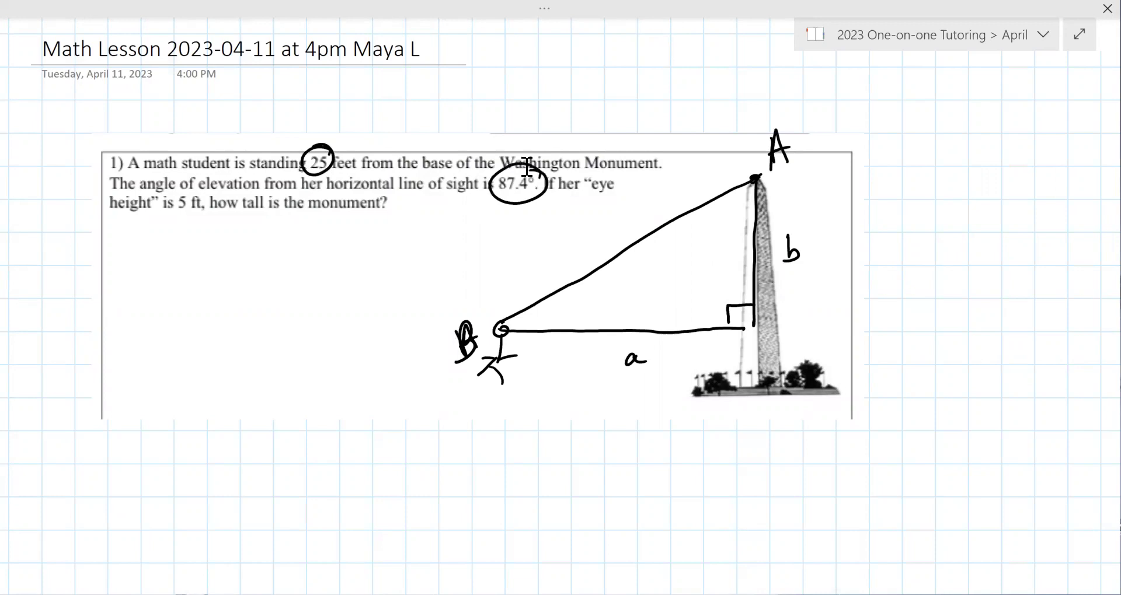
# Replace the messy B label with a clean B and mark the horizontal leg a = 25.
pyautogui.click(488, 383)
pyautogui.press('Delete')
pyautogui.moveTo(455, 320); pyautogui.dragTo(455, 353)
pyautogui.moveTo(456, 323); pyautogui.dragTo(463, 352)
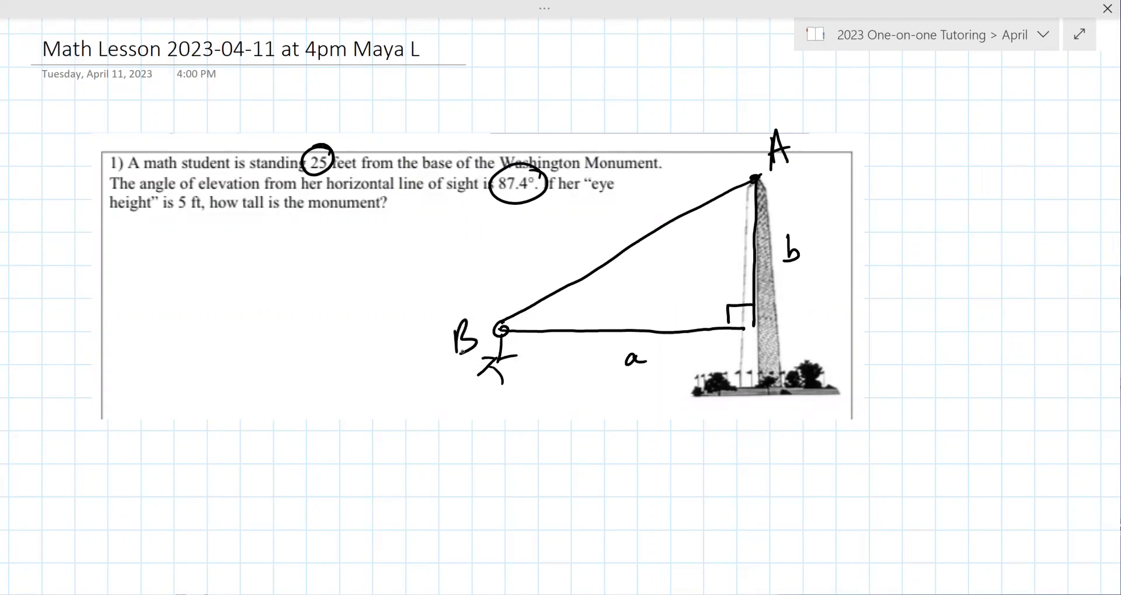
pyautogui.moveTo(652, 349); pyautogui.dragTo(659, 352)
pyautogui.moveTo(668, 346); pyautogui.dragTo(681, 360)
pyautogui.moveTo(688, 345)
pyautogui.mouseDown()
pyautogui.moveTo(684, 362)
pyautogui.moveTo(704, 343)
pyautogui.mouseUp()
# Write 87.4 at angle B, note height b + 5, mark 5 ft eye height, and arrow the opposite side.
pyautogui.moveTo(559, 301)
pyautogui.mouseDown()
pyautogui.moveTo(554, 311)
pyautogui.moveTo(575, 296)
pyautogui.moveTo(593, 314)
pyautogui.mouseUp()
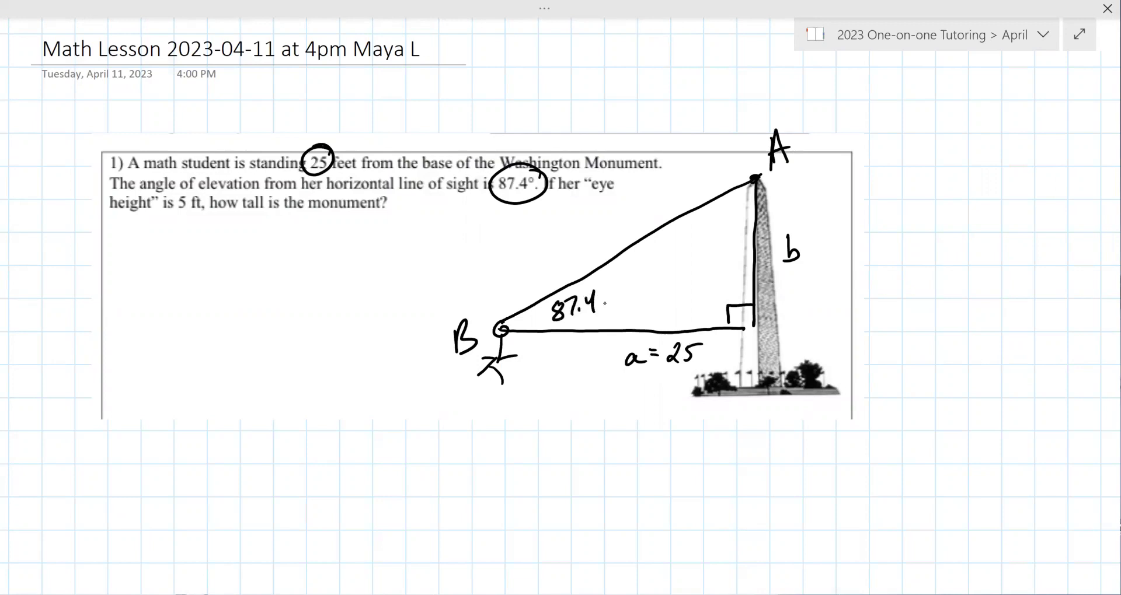
pyautogui.moveTo(949, 230)
pyautogui.mouseDown()
pyautogui.moveTo(951, 261)
pyautogui.moveTo(1024, 230)
pyautogui.mouseUp()
pyautogui.moveTo(434, 335); pyautogui.dragTo(426, 381)
pyautogui.moveTo(373, 352)
pyautogui.mouseDown()
pyautogui.moveTo(366, 368)
pyautogui.moveTo(402, 356)
pyautogui.mouseUp()
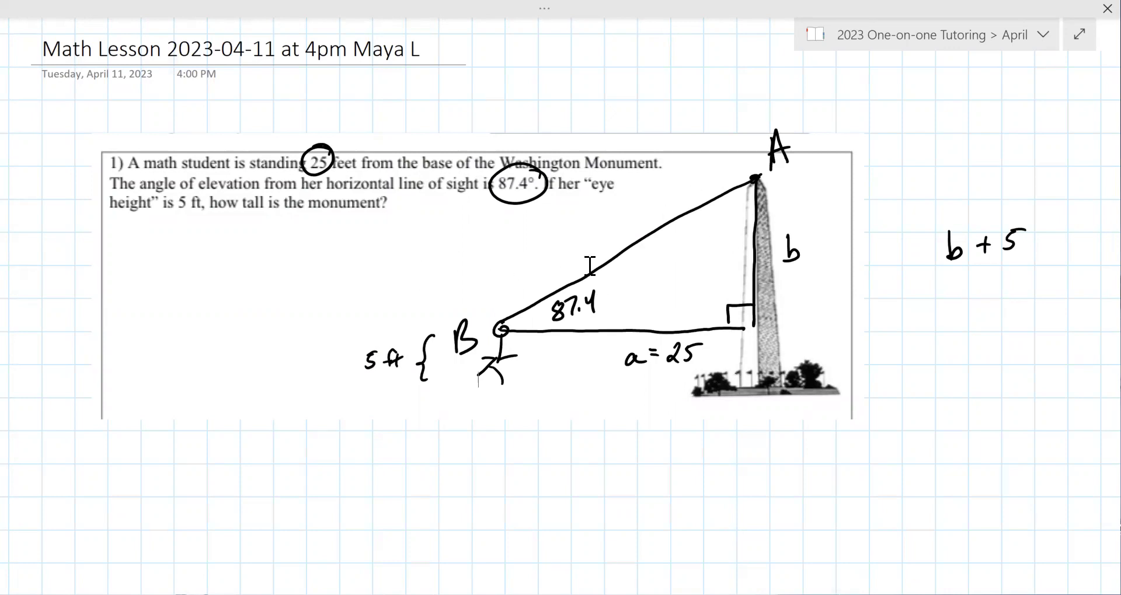
pyautogui.moveTo(610, 298)
pyautogui.mouseDown()
pyautogui.moveTo(636, 316)
pyautogui.moveTo(729, 272)
pyautogui.mouseUp()
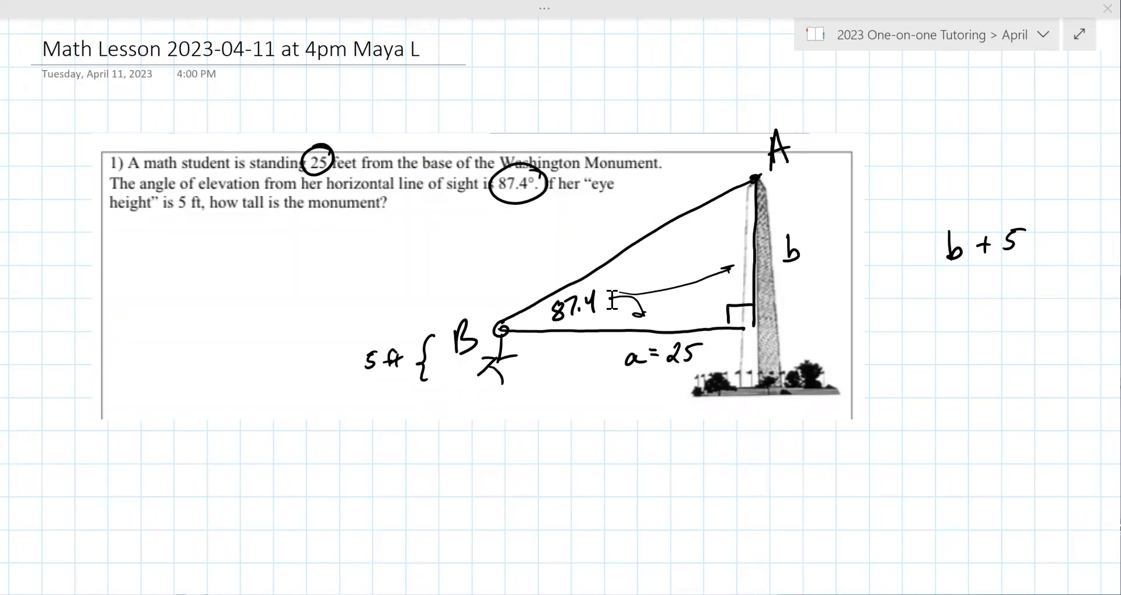
# Label the known sides adj and opp, check both off, and arrow toward the matching ratio.
pyautogui.moveTo(622, 488); pyautogui.dragTo(623, 499)
pyautogui.moveTo(639, 487); pyautogui.dragTo(637, 474)
pyautogui.moveTo(652, 488)
pyautogui.mouseDown()
pyautogui.moveTo(647, 504)
pyautogui.moveTo(653, 476)
pyautogui.mouseUp()
pyautogui.moveTo(636, 452); pyautogui.dragTo(655, 443)
pyautogui.moveTo(693, 485); pyautogui.dragTo(692, 486)
pyautogui.moveTo(704, 502)
pyautogui.mouseDown()
pyautogui.moveTo(713, 484)
pyautogui.moveTo(709, 493)
pyautogui.mouseUp()
pyautogui.moveTo(722, 484); pyautogui.dragTo(723, 497)
pyautogui.moveTo(714, 456); pyautogui.dragTo(735, 447)
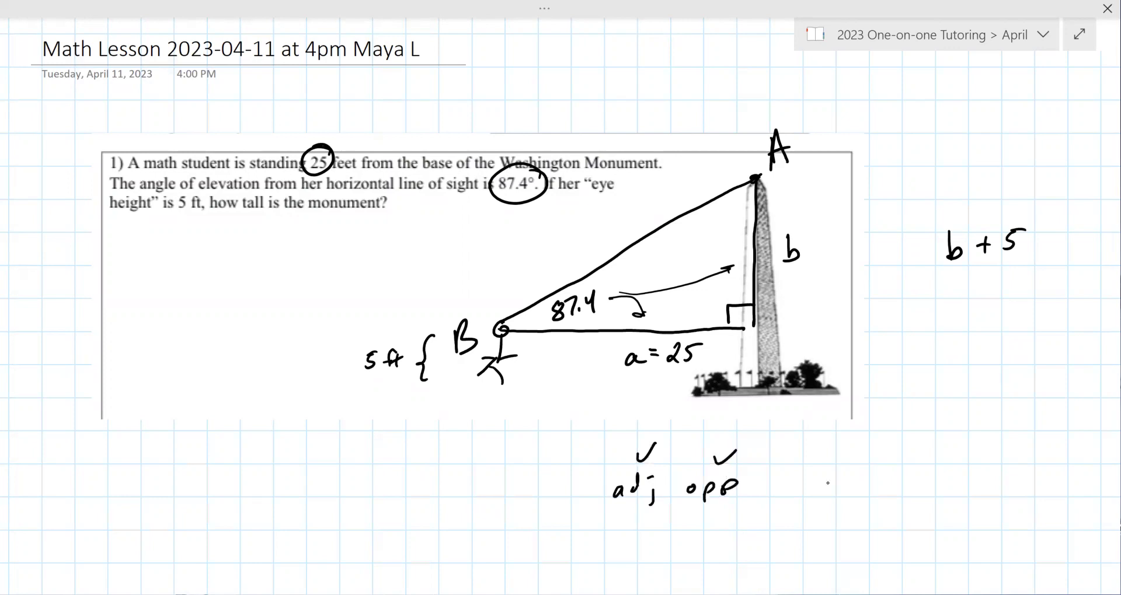
pyautogui.moveTo(819, 485); pyautogui.dragTo(836, 488)
# Write tan(87.4) = b/25 below the diagram.
pyautogui.moveTo(153, 479)
pyautogui.mouseDown()
pyautogui.moveTo(152, 514)
pyautogui.moveTo(161, 491)
pyautogui.mouseUp()
pyautogui.moveTo(174, 497); pyautogui.dragTo(185, 510)
pyautogui.moveTo(218, 470)
pyautogui.mouseDown()
pyautogui.moveTo(208, 512)
pyautogui.moveTo(227, 488)
pyautogui.moveTo(276, 502)
pyautogui.mouseUp()
pyautogui.click(255, 494)
pyautogui.moveTo(286, 474)
pyautogui.mouseDown()
pyautogui.moveTo(288, 505)
pyautogui.moveTo(323, 486)
pyautogui.mouseUp()
pyautogui.moveTo(313, 494); pyautogui.dragTo(413, 493)
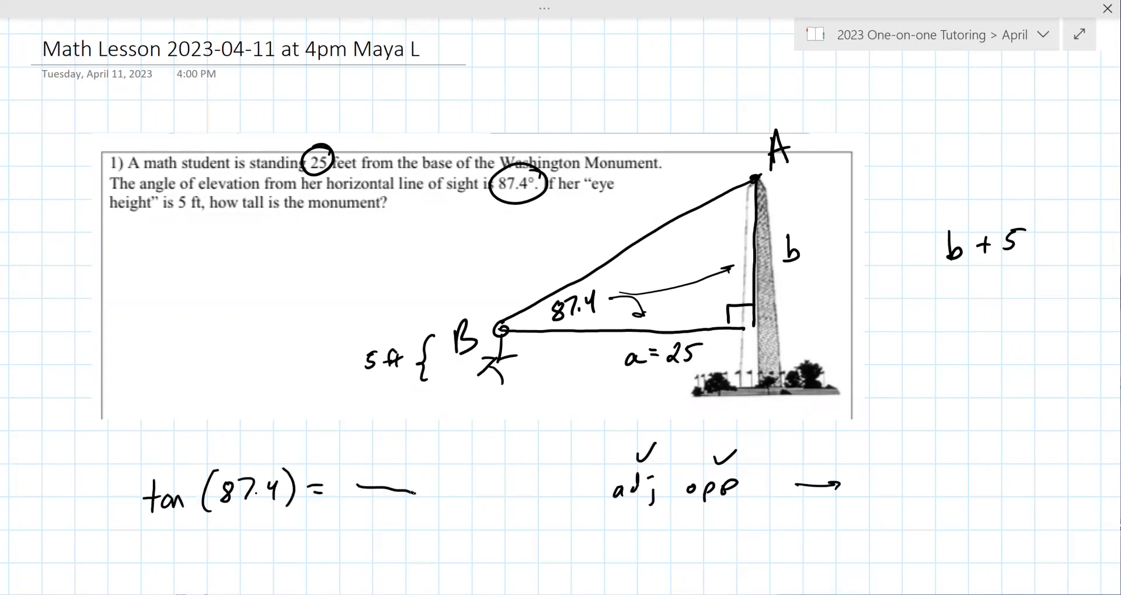
pyautogui.moveTo(385, 442); pyautogui.dragTo(386, 465)
pyautogui.moveTo(364, 509); pyautogui.dragTo(378, 527)
pyautogui.moveTo(383, 506); pyautogui.dragTo(394, 505)
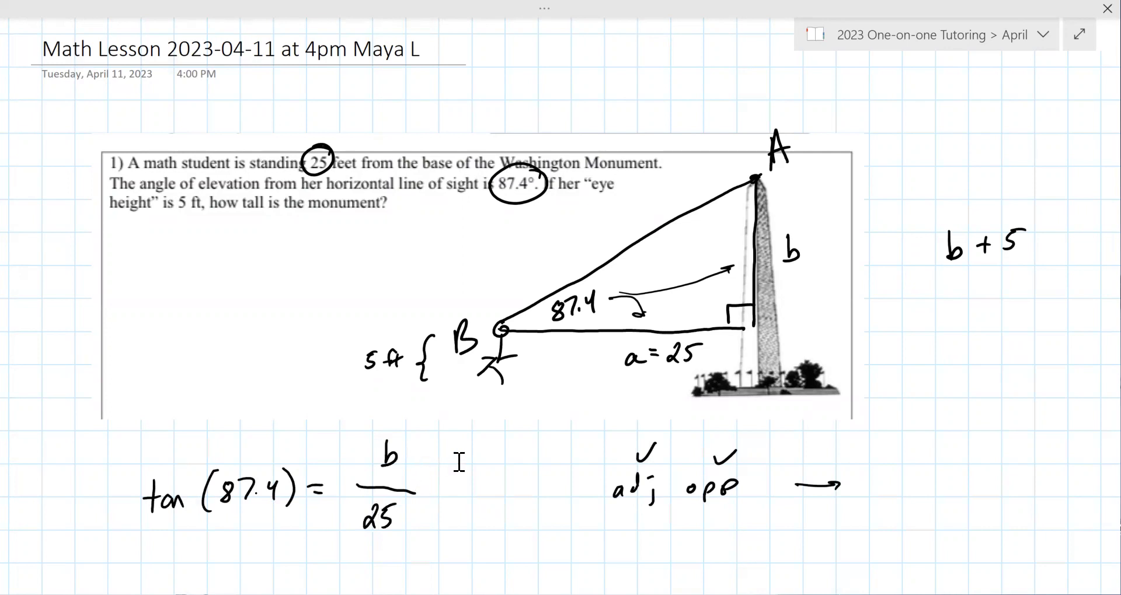
# Write the TOA reminder as T = O/A.
pyautogui.moveTo(918, 472)
pyautogui.mouseDown()
pyautogui.moveTo(906, 498)
pyautogui.moveTo(931, 471)
pyautogui.mouseUp()
pyautogui.moveTo(956, 459); pyautogui.dragTo(963, 477)
pyautogui.moveTo(941, 502)
pyautogui.mouseDown()
pyautogui.moveTo(953, 490)
pyautogui.moveTo(956, 500)
pyautogui.mouseUp()
pyautogui.moveTo(945, 496); pyautogui.dragTo(956, 494)
# Multiply both sides by (25) and strike out the cancelling 25s.
pyautogui.moveTo(456, 455)
pyautogui.mouseDown()
pyautogui.moveTo(445, 482)
pyautogui.moveTo(471, 478)
pyautogui.mouseUp()
pyautogui.moveTo(491, 448); pyautogui.dragTo(495, 480)
pyautogui.moveTo(88, 466); pyautogui.dragTo(77, 501)
pyautogui.moveTo(93, 482); pyautogui.dragTo(98, 500)
pyautogui.moveTo(114, 478)
pyautogui.mouseDown()
pyautogui.moveTo(104, 500)
pyautogui.moveTo(124, 501)
pyautogui.mouseUp()
pyautogui.moveTo(445, 482); pyautogui.dragTo(509, 445)
pyautogui.moveTo(358, 537); pyautogui.dragTo(412, 507)
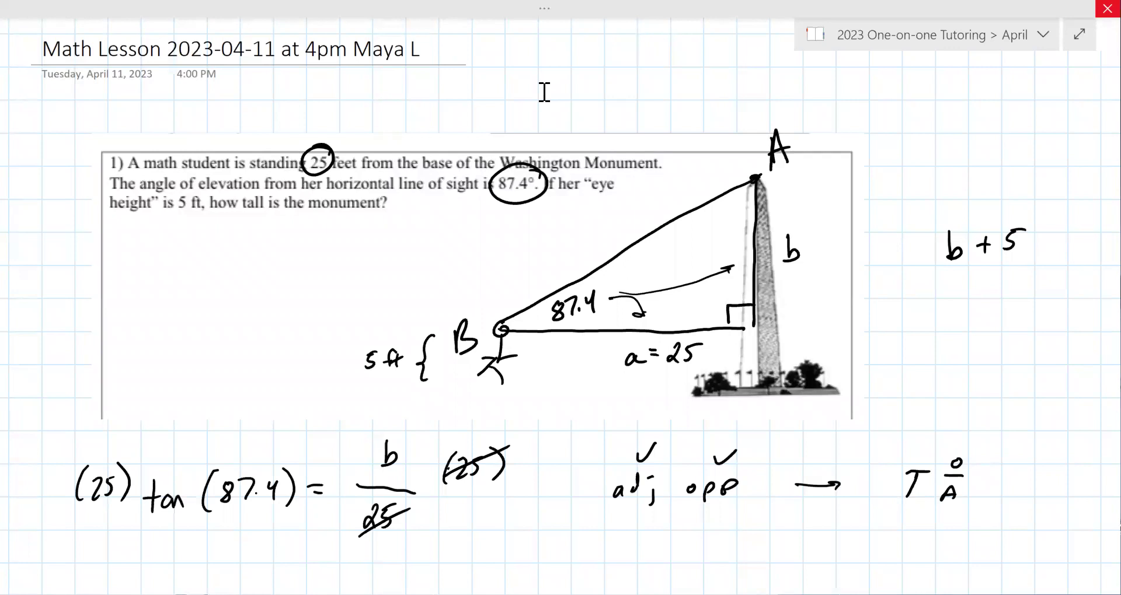
# Write the note 'mode = degrees' at the top of the page.
pyautogui.moveTo(541, 105); pyautogui.dragTo(569, 96)
pyautogui.moveTo(569, 97)
pyautogui.mouseDown()
pyautogui.moveTo(585, 79)
pyautogui.moveTo(591, 100)
pyautogui.moveTo(645, 98)
pyautogui.moveTo(650, 108)
pyautogui.moveTo(677, 99)
pyautogui.mouseUp()
pyautogui.click(603, 91)
pyautogui.click(603, 97)
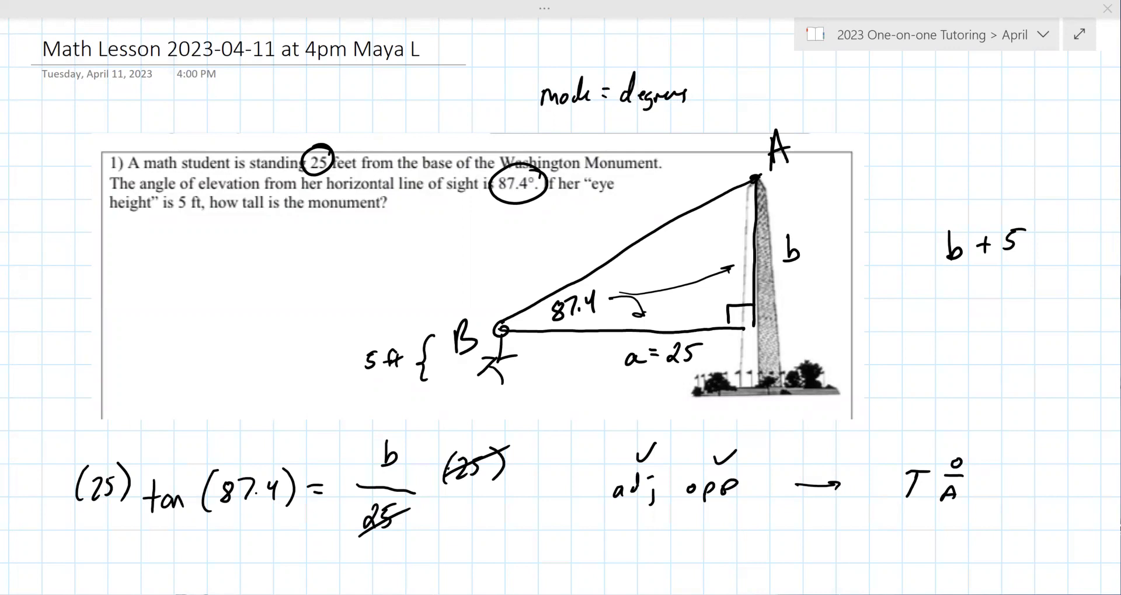
# Underline the monument-height question and handwrite the answer 555.5 ft beneath it.
pyautogui.moveTo(194, 222); pyautogui.dragTo(380, 216)
pyautogui.moveTo(201, 244)
pyautogui.mouseDown()
pyautogui.moveTo(199, 267)
pyautogui.moveTo(212, 243)
pyautogui.mouseUp()
pyautogui.moveTo(222, 244)
pyautogui.mouseDown()
pyautogui.moveTo(221, 264)
pyautogui.moveTo(230, 243)
pyautogui.mouseUp()
pyautogui.moveTo(245, 243)
pyautogui.mouseDown()
pyautogui.moveTo(244, 264)
pyautogui.moveTo(258, 242)
pyautogui.moveTo(284, 258)
pyautogui.mouseUp()
pyautogui.click(266, 255)
pyautogui.moveTo(286, 238)
pyautogui.mouseDown()
pyautogui.moveTo(330, 259)
pyautogui.moveTo(344, 247)
pyautogui.mouseUp()
pyautogui.moveTo(353, 236); pyautogui.dragTo(350, 260)
pyautogui.moveTo(342, 245); pyautogui.dragTo(358, 239)
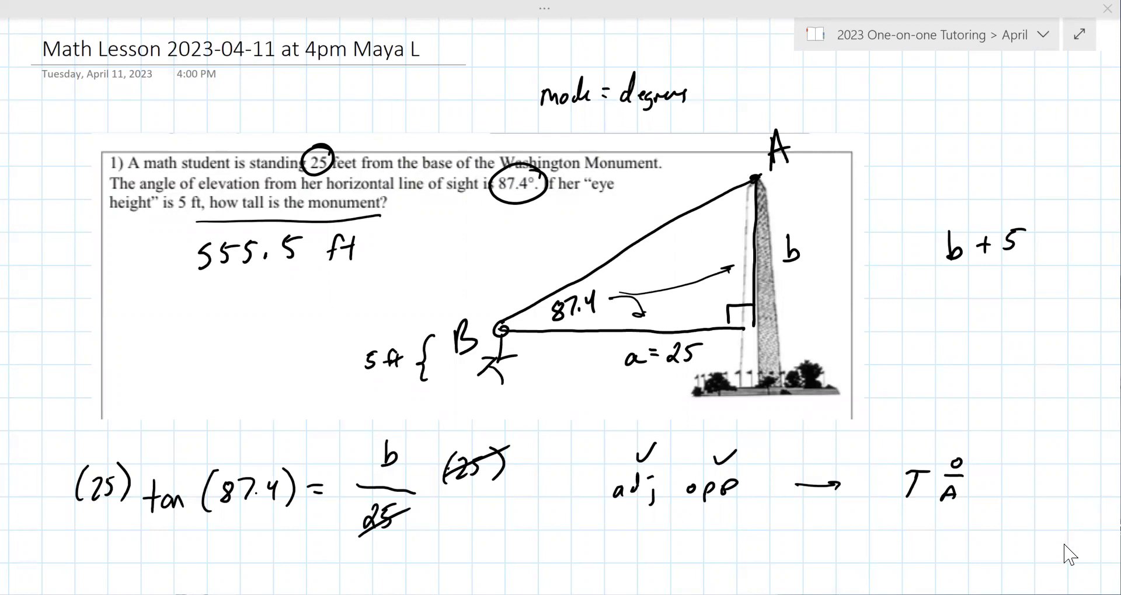
# Paste the flagpole problem image further down the page and enlarge it.
pyautogui.scroll(-5, 1063, 546)
pyautogui.scroll(-10, 210, 177)
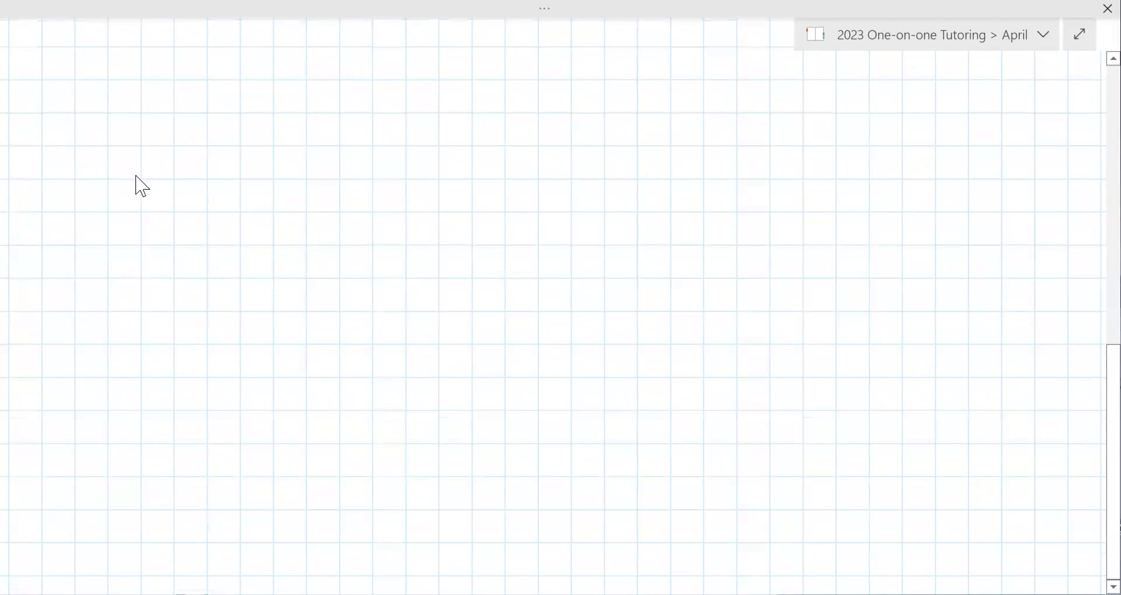
pyautogui.hotkey('ctrl', 'v')
pyautogui.moveTo(776, 332); pyautogui.dragTo(971, 408)
# Reposition the flagpole image, circle the x° angle, and draw arrows to its two sides.
pyautogui.moveTo(579, 289); pyautogui.dragTo(596, 339)
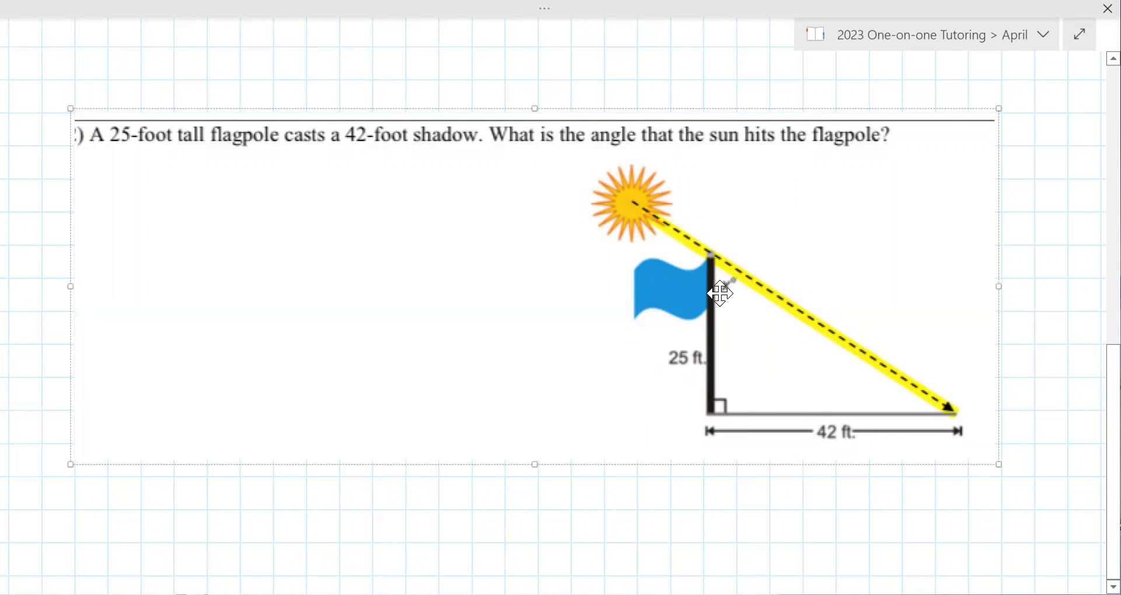
pyautogui.moveTo(717, 269)
pyautogui.mouseDown()
pyautogui.moveTo(742, 275)
pyautogui.moveTo(722, 347)
pyautogui.moveTo(729, 340)
pyautogui.mouseUp()
pyautogui.moveTo(743, 296)
pyautogui.mouseDown()
pyautogui.moveTo(800, 395)
pyautogui.moveTo(805, 380)
pyautogui.mouseUp()
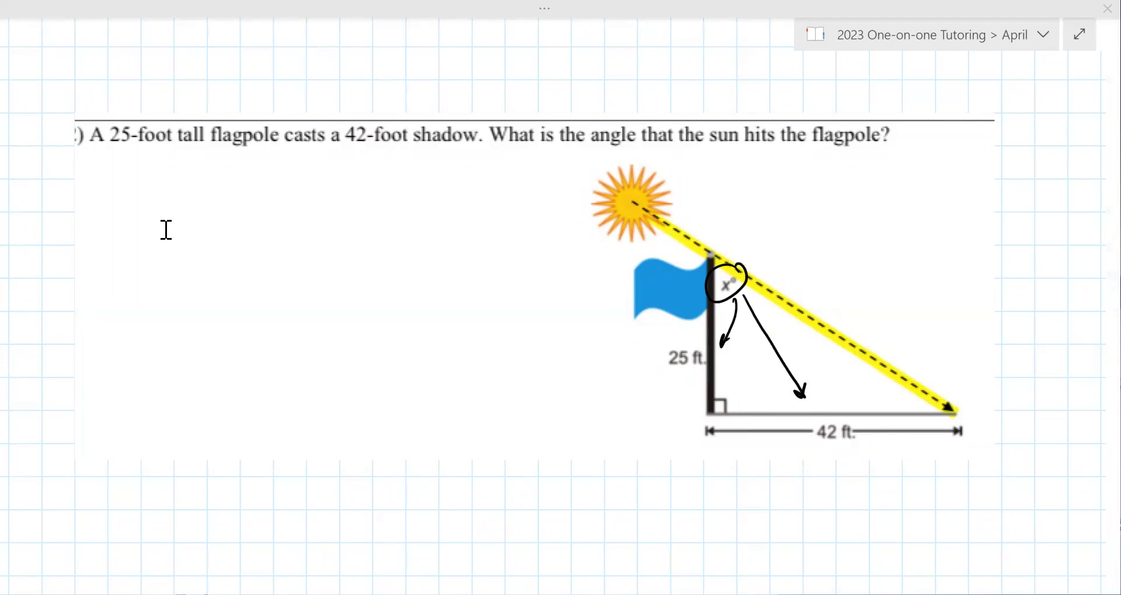
# Write the equation tan(x) = 42/25 beside the flagpole diagram.
pyautogui.moveTo(156, 199); pyautogui.dragTo(156, 240)
pyautogui.moveTo(150, 217); pyautogui.dragTo(203, 233)
pyautogui.moveTo(216, 218)
pyautogui.mouseDown()
pyautogui.moveTo(229, 229)
pyautogui.moveTo(216, 230)
pyautogui.mouseUp()
pyautogui.moveTo(237, 200)
pyautogui.mouseDown()
pyautogui.moveTo(242, 233)
pyautogui.moveTo(272, 211)
pyautogui.mouseUp()
pyautogui.moveTo(260, 224); pyautogui.dragTo(354, 215)
pyautogui.moveTo(303, 190); pyautogui.dragTo(307, 213)
pyautogui.moveTo(316, 195)
pyautogui.mouseDown()
pyautogui.moveTo(327, 210)
pyautogui.moveTo(314, 258)
pyautogui.mouseUp()
pyautogui.moveTo(323, 239); pyautogui.dragTo(320, 257)
pyautogui.moveTo(323, 237); pyautogui.dragTo(337, 234)
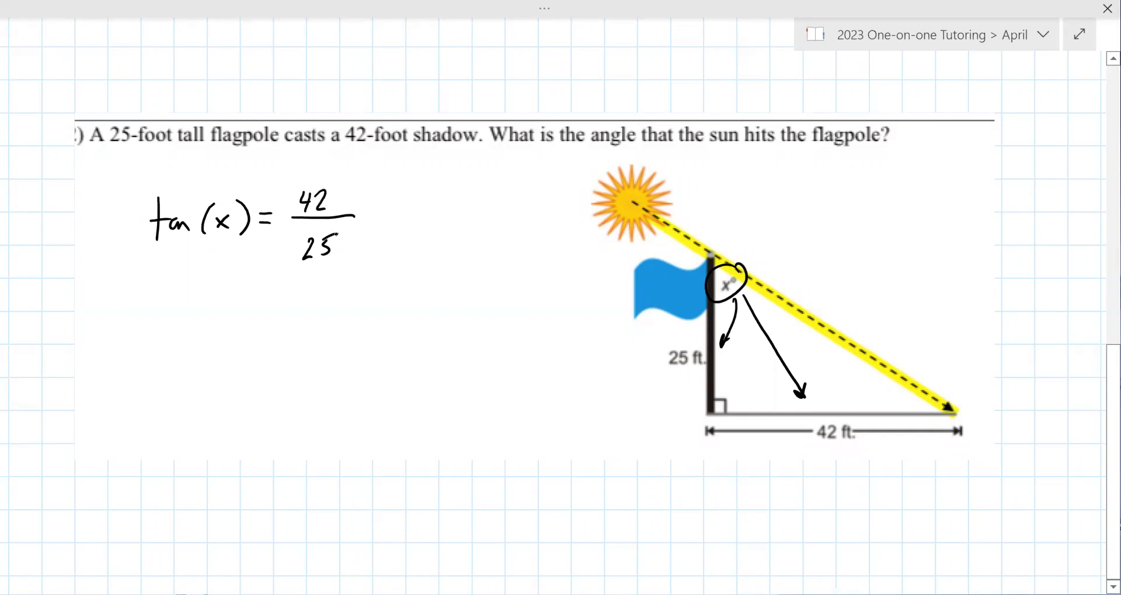
# Write the note 'solving for an angle' beside the sun.
pyautogui.moveTo(820, 187)
pyautogui.mouseDown()
pyautogui.moveTo(817, 202)
pyautogui.moveTo(828, 185)
pyautogui.mouseUp()
pyautogui.moveTo(833, 190); pyautogui.dragTo(834, 190)
pyautogui.click(850, 192)
pyautogui.moveTo(844, 179)
pyautogui.mouseDown()
pyautogui.moveTo(843, 190)
pyautogui.moveTo(863, 193)
pyautogui.mouseUp()
pyautogui.moveTo(867, 190)
pyautogui.mouseDown()
pyautogui.moveTo(886, 203)
pyautogui.moveTo(915, 194)
pyautogui.mouseUp()
pyautogui.moveTo(912, 187); pyautogui.dragTo(943, 184)
pyautogui.click(969, 187)
pyautogui.moveTo(959, 184); pyautogui.dragTo(1012, 185)
pyautogui.moveTo(1020, 185); pyautogui.dragTo(1033, 192)
pyautogui.moveTo(1049, 159); pyautogui.dragTo(1061, 182)
pyautogui.click(1059, 168)
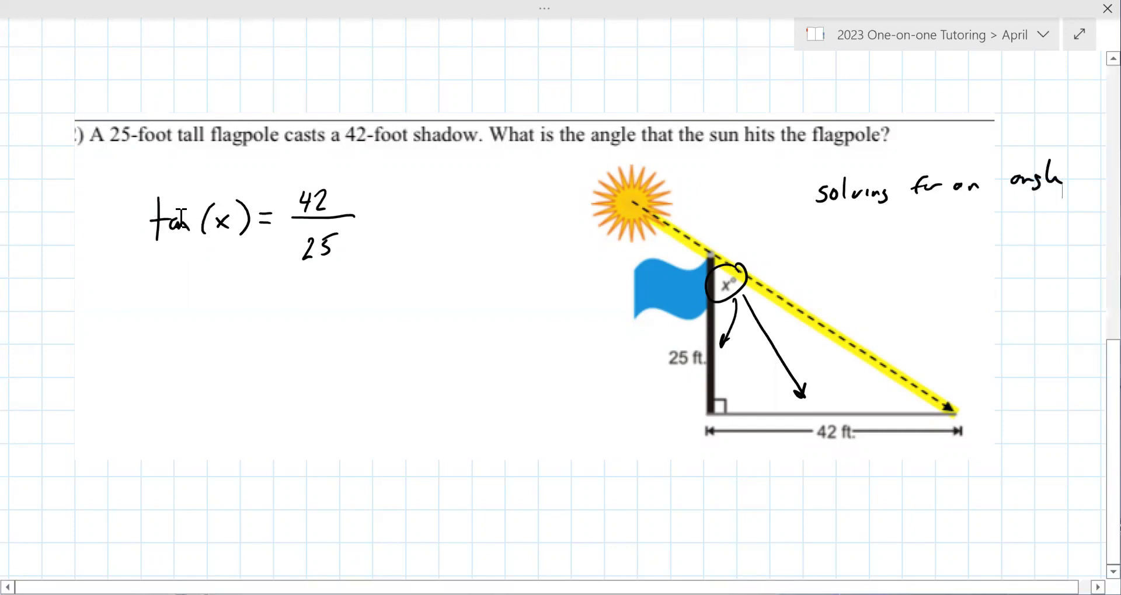
# Write x = tan⁻¹(42/25) below the equation.
pyautogui.moveTo(194, 349); pyautogui.dragTo(209, 374)
pyautogui.moveTo(209, 349)
pyautogui.mouseDown()
pyautogui.moveTo(194, 373)
pyautogui.moveTo(246, 346)
pyautogui.mouseUp()
pyautogui.moveTo(236, 353)
pyautogui.mouseDown()
pyautogui.moveTo(281, 371)
pyautogui.moveTo(294, 354)
pyautogui.mouseUp()
pyautogui.moveTo(300, 354); pyautogui.dragTo(313, 364)
pyautogui.moveTo(315, 346); pyautogui.dragTo(324, 345)
pyautogui.moveTo(331, 337); pyautogui.dragTo(333, 352)
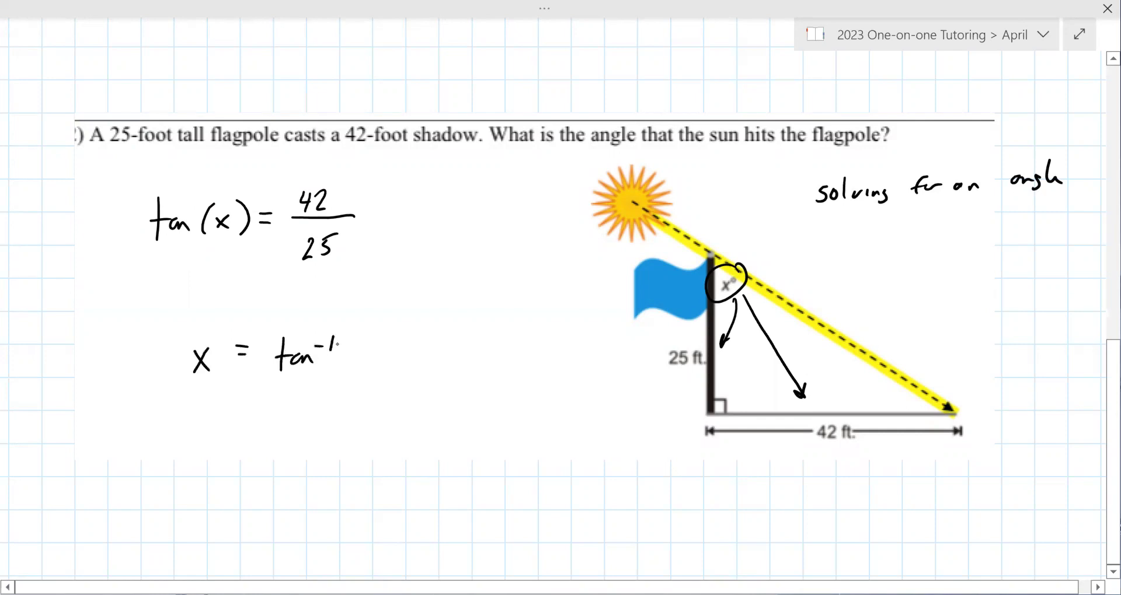
pyautogui.moveTo(371, 319)
pyautogui.mouseDown()
pyautogui.moveTo(349, 381)
pyautogui.moveTo(390, 336)
pyautogui.mouseUp()
pyautogui.moveTo(389, 326)
pyautogui.mouseDown()
pyautogui.moveTo(387, 344)
pyautogui.moveTo(407, 340)
pyautogui.moveTo(399, 351)
pyautogui.mouseUp()
pyautogui.moveTo(380, 368); pyautogui.dragTo(391, 379)
pyautogui.moveTo(397, 361); pyautogui.dragTo(409, 358)
pyautogui.moveTo(418, 308); pyautogui.dragTo(426, 384)
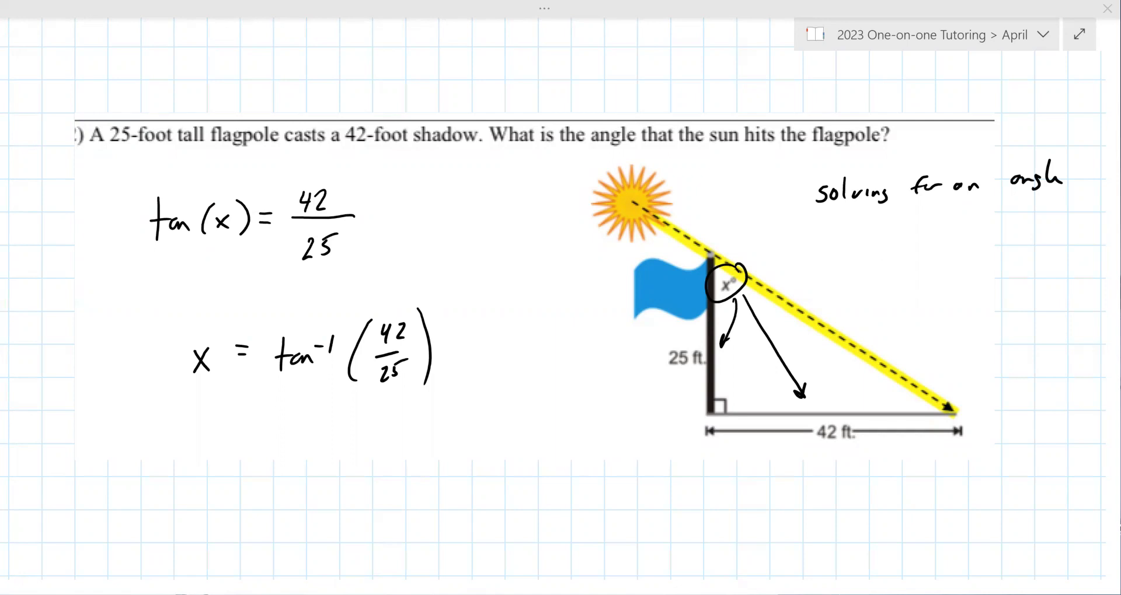
# Append = 59.2 to the inverse tangent expression, removing the degree mark.
pyautogui.moveTo(457, 333); pyautogui.dragTo(470, 330)
pyautogui.moveTo(456, 346)
pyautogui.mouseDown()
pyautogui.moveTo(486, 343)
pyautogui.moveTo(483, 354)
pyautogui.mouseUp()
pyautogui.moveTo(516, 332); pyautogui.dragTo(508, 357)
pyautogui.moveTo(519, 353); pyautogui.dragTo(547, 356)
pyautogui.moveTo(561, 329); pyautogui.dragTo(559, 329)
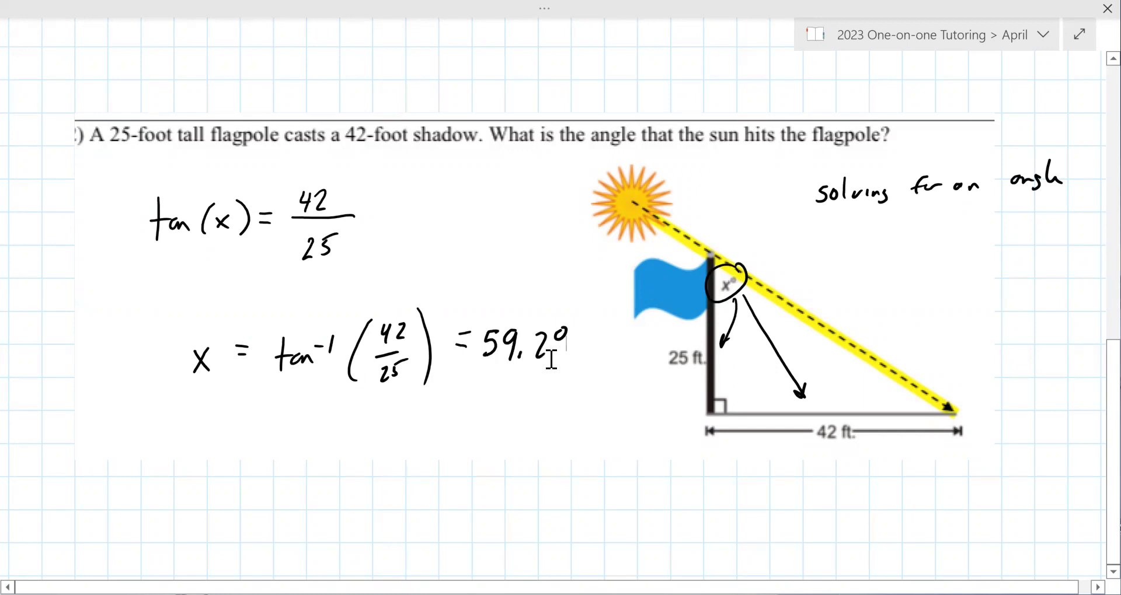
pyautogui.moveTo(552, 322); pyautogui.dragTo(590, 359)
pyautogui.press('Delete')
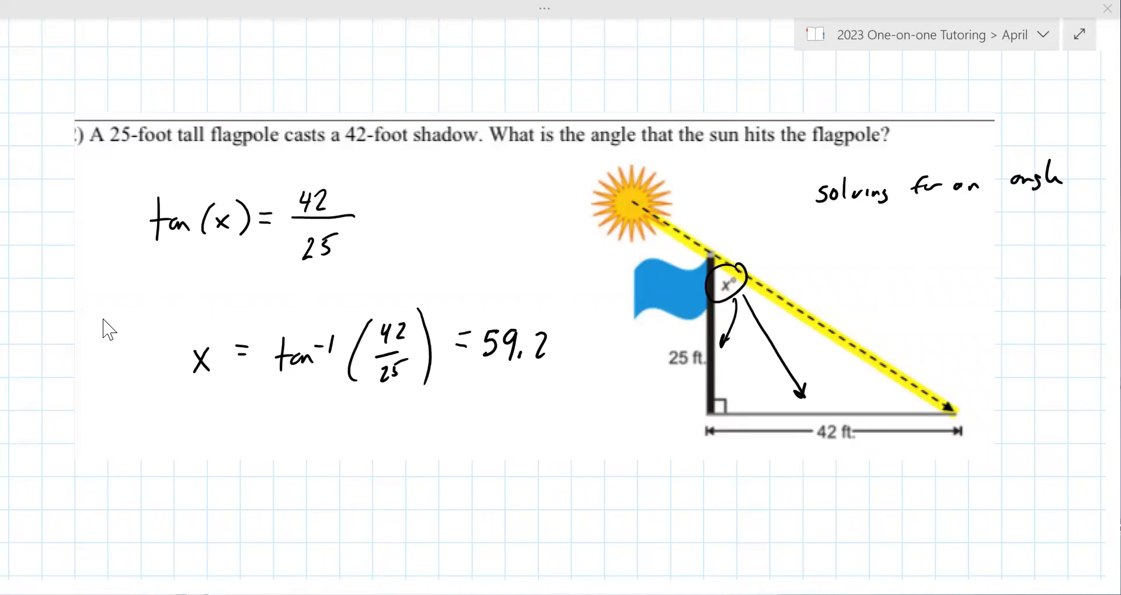
# Bring the 50-foot building problem 3 into view and drag its image corner outward to enlarge it.
pyautogui.scroll(-5, 534, 356)
pyautogui.scroll(-5, 730, 378)
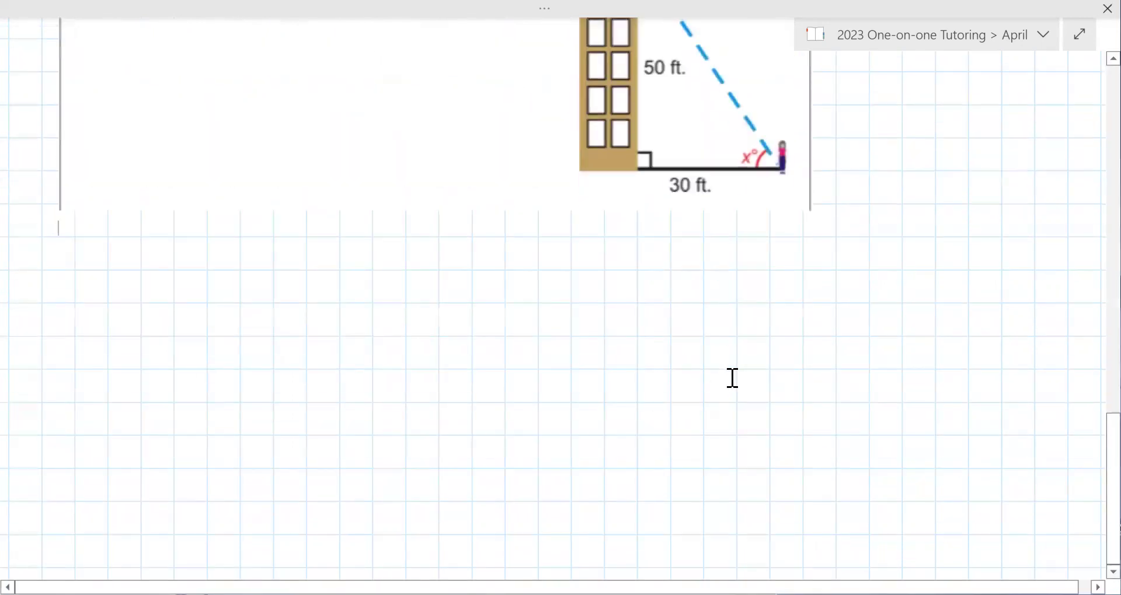
pyautogui.scroll(2, 698, 268)
pyautogui.click(697, 268)
pyautogui.moveTo(805, 327); pyautogui.dragTo(946, 391)
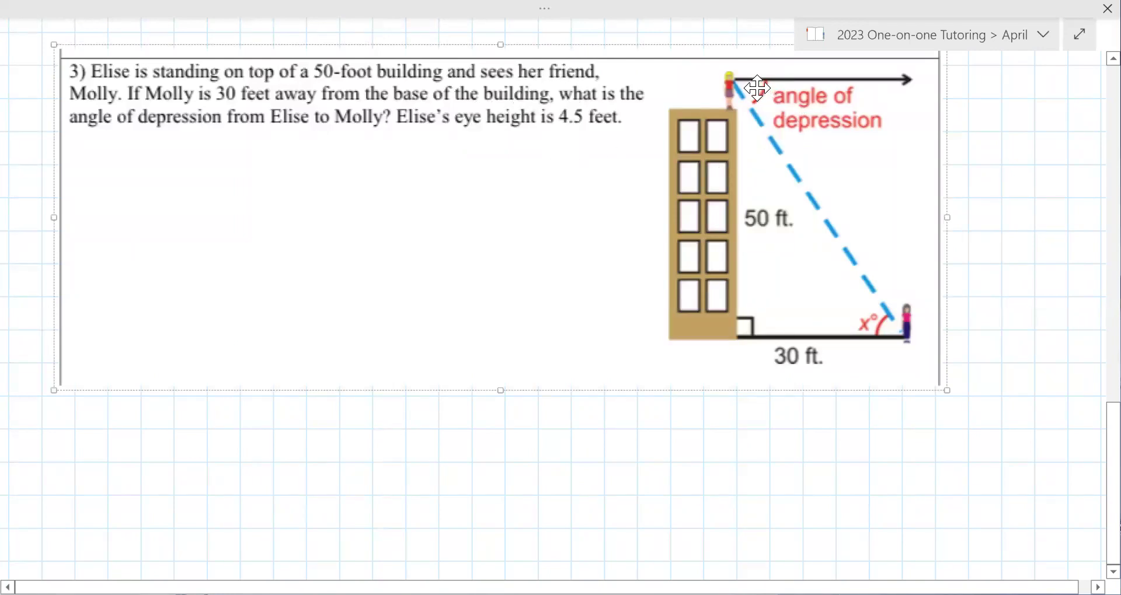
# Draw the problem 3 right triangle with a right-angle mark, base 30 and vertical side 54.5.
pyautogui.moveTo(283, 146)
pyautogui.mouseDown()
pyautogui.moveTo(267, 354)
pyautogui.moveTo(423, 356)
pyautogui.moveTo(284, 144)
pyautogui.mouseUp()
pyautogui.moveTo(270, 335); pyautogui.dragTo(286, 354)
pyautogui.press('Escape')
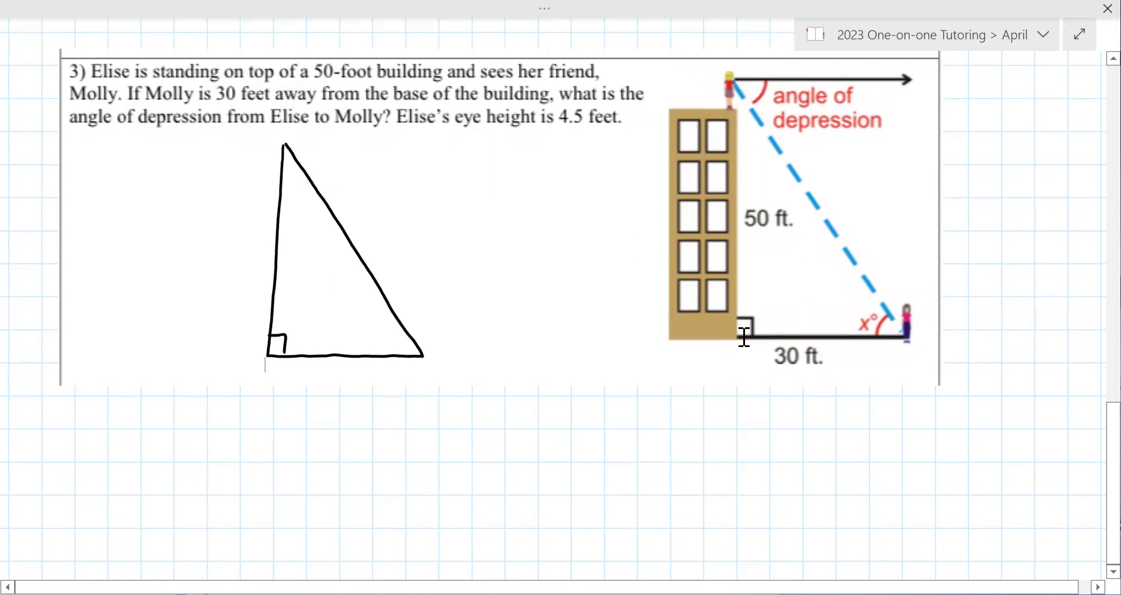
pyautogui.moveTo(320, 372)
pyautogui.mouseDown()
pyautogui.moveTo(318, 399)
pyautogui.moveTo(342, 375)
pyautogui.mouseUp()
pyautogui.press('Escape')
pyautogui.moveTo(226, 224); pyautogui.dragTo(224, 250)
pyautogui.moveTo(239, 224); pyautogui.dragTo(252, 243)
pyautogui.click(248, 242)
pyautogui.moveTo(255, 223); pyautogui.dragTo(263, 219)
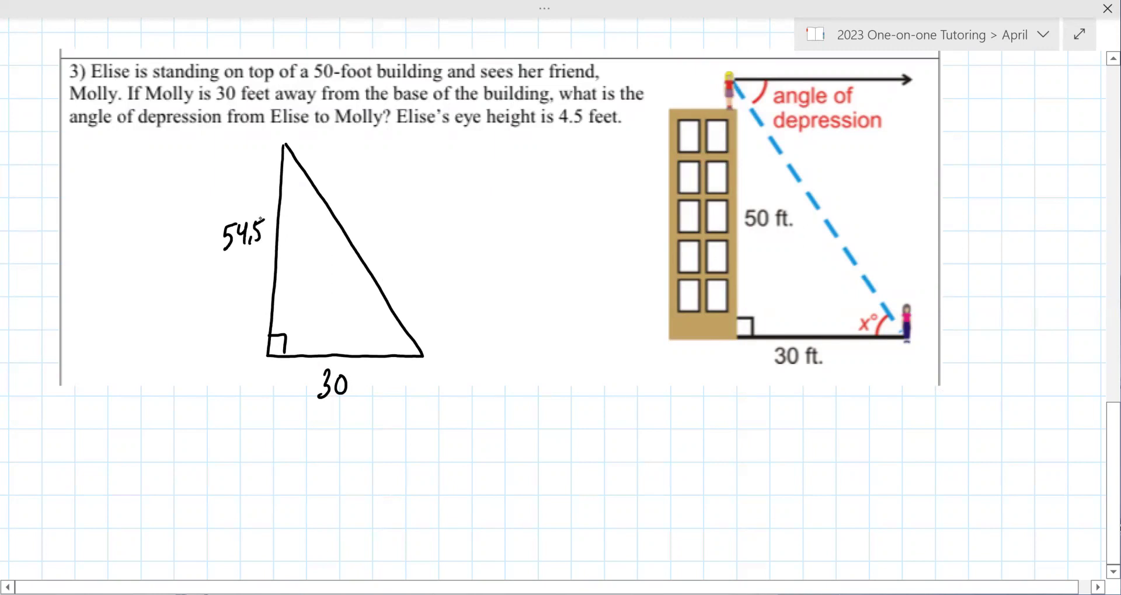
# Draw arrows linking angle x° to the angle of depression and write 'same'.
pyautogui.moveTo(814, 76); pyautogui.dragTo(774, 131)
pyautogui.moveTo(880, 322)
pyautogui.mouseDown()
pyautogui.moveTo(814, 113)
pyautogui.moveTo(832, 123)
pyautogui.mouseUp()
pyautogui.moveTo(878, 174)
pyautogui.mouseDown()
pyautogui.moveTo(866, 190)
pyautogui.moveTo(888, 186)
pyautogui.mouseUp()
pyautogui.moveTo(894, 176); pyautogui.dragTo(917, 178)
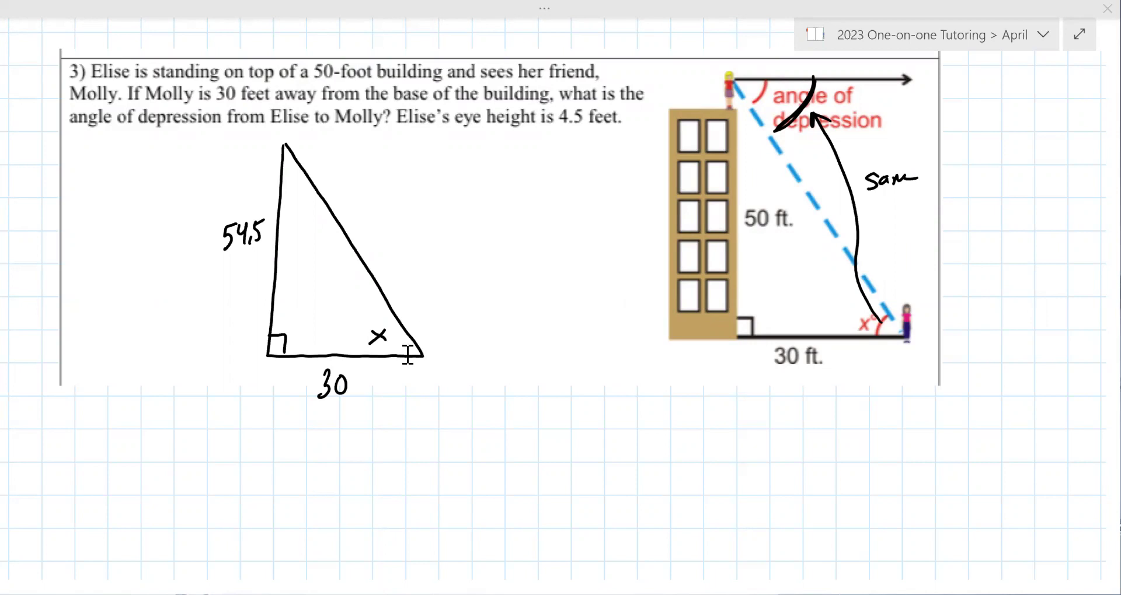
# Label angle x as 61.2 via a callout, then arc an arrow up to a horizontal line above the apex.
pyautogui.moveTo(385, 344)
pyautogui.mouseDown()
pyautogui.moveTo(441, 418)
pyautogui.moveTo(436, 445)
pyautogui.mouseUp()
pyautogui.moveTo(460, 426)
pyautogui.mouseDown()
pyautogui.moveTo(456, 458)
pyautogui.moveTo(484, 455)
pyautogui.mouseUp()
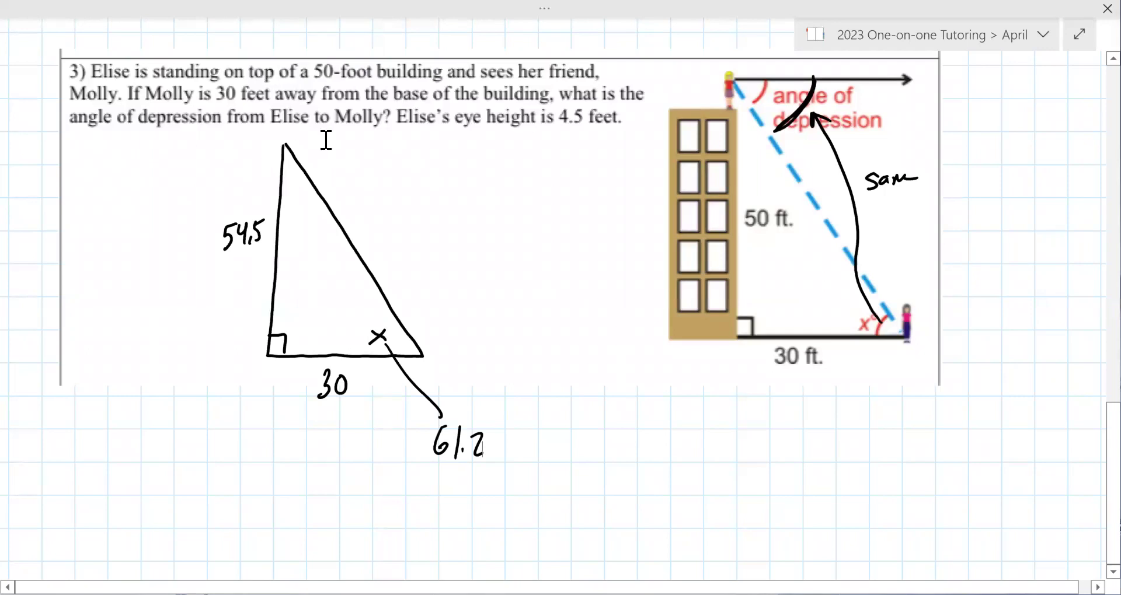
pyautogui.moveTo(206, 135); pyautogui.dragTo(425, 147)
pyautogui.moveTo(381, 198); pyautogui.dragTo(363, 320)
pyautogui.moveTo(333, 169); pyautogui.dragTo(381, 198)
pyautogui.moveTo(336, 180); pyautogui.dragTo(350, 168)
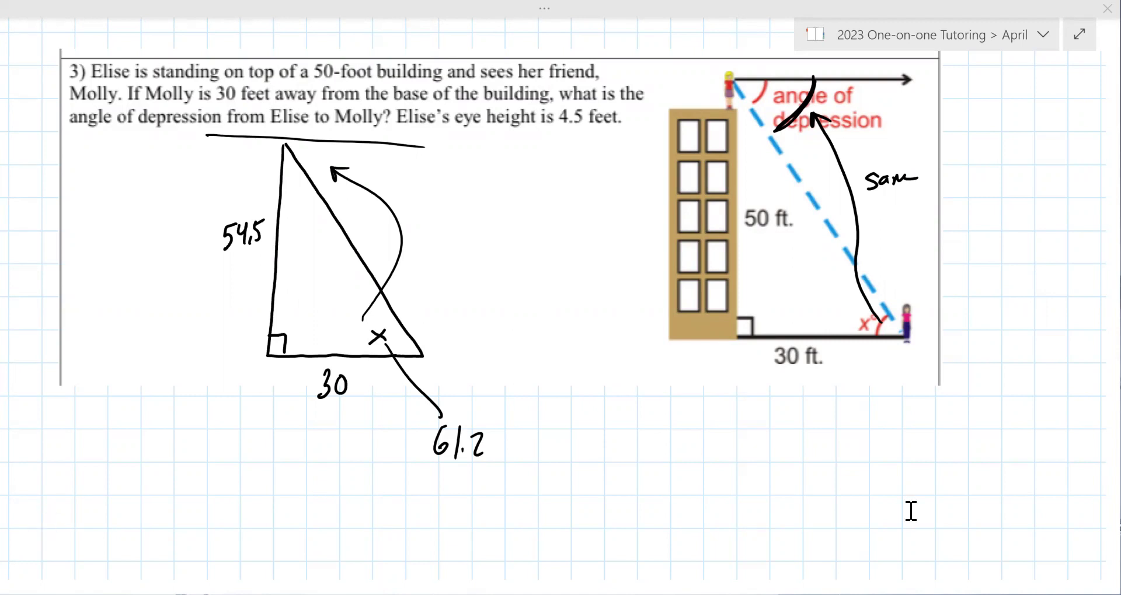
# Enlarge the lighthouse problem image by dragging its corner handle.
pyautogui.scroll(-10, 910, 511)
pyautogui.scroll(2, 813, 335)
pyautogui.click(811, 338)
pyautogui.moveTo(817, 350); pyautogui.dragTo(876, 415)
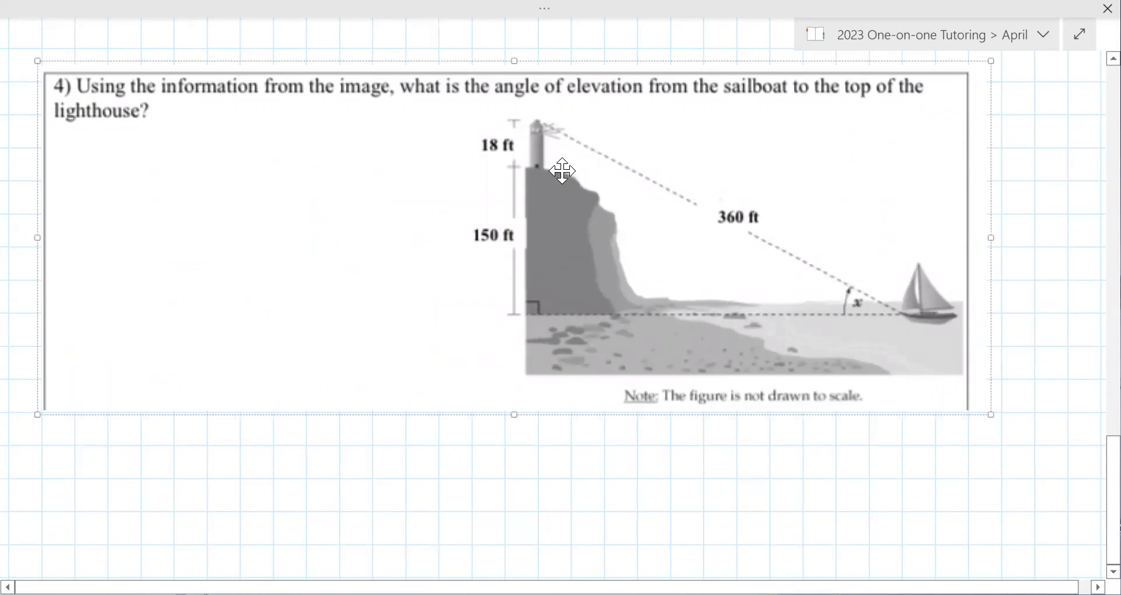
# Sketch a right triangle labelled with angle x, hypotenuse 360 and vertical side 168.
pyautogui.moveTo(110, 138)
pyautogui.mouseDown()
pyautogui.moveTo(109, 239)
pyautogui.moveTo(129, 315)
pyautogui.moveTo(325, 308)
pyautogui.moveTo(107, 146)
pyautogui.mouseUp()
pyautogui.moveTo(104, 296); pyautogui.dragTo(124, 314)
pyautogui.moveTo(269, 288); pyautogui.dragTo(282, 295)
pyautogui.moveTo(281, 286); pyautogui.dragTo(268, 298)
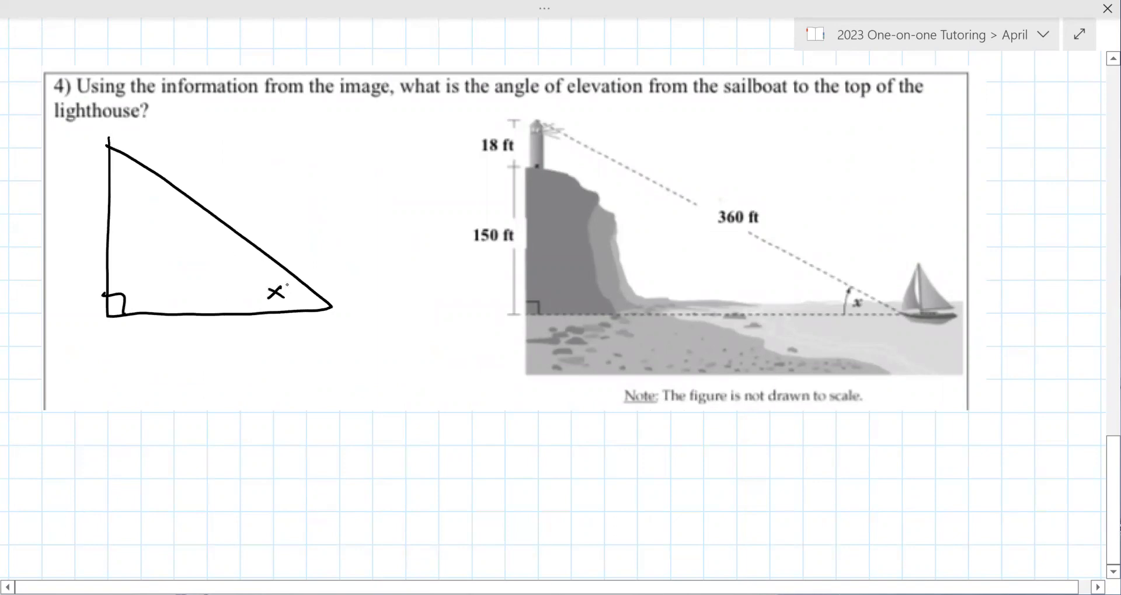
pyautogui.moveTo(228, 183)
pyautogui.mouseDown()
pyautogui.moveTo(228, 203)
pyautogui.moveTo(264, 182)
pyautogui.mouseUp()
pyautogui.moveTo(64, 216)
pyautogui.mouseDown()
pyautogui.moveTo(62, 236)
pyautogui.moveTo(70, 226)
pyautogui.mouseUp()
pyautogui.moveTo(85, 207)
pyautogui.mouseDown()
pyautogui.moveTo(81, 218)
pyautogui.moveTo(82, 208)
pyautogui.mouseUp()
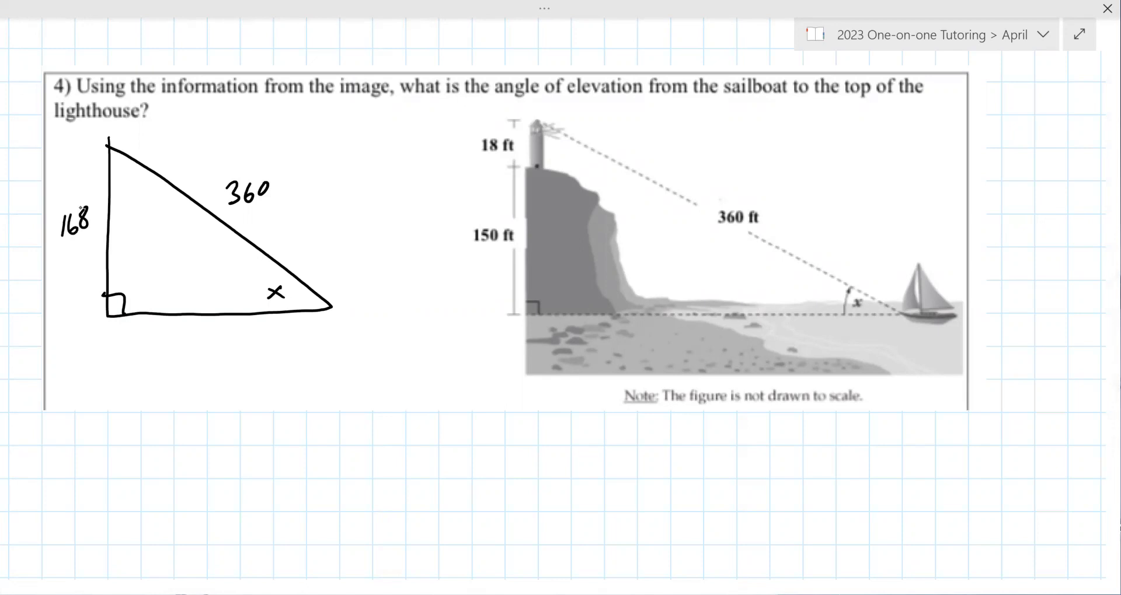
# Write SOH CAH TOA, draw arrows from x toward the opposite side, and circle SOH.
pyautogui.moveTo(158, 435)
pyautogui.mouseDown()
pyautogui.moveTo(140, 462)
pyautogui.moveTo(175, 439)
pyautogui.moveTo(183, 458)
pyautogui.mouseUp()
pyautogui.moveTo(166, 470); pyautogui.dragTo(173, 479)
pyautogui.moveTo(213, 437); pyautogui.dragTo(207, 463)
pyautogui.moveTo(240, 430); pyautogui.dragTo(248, 444)
pyautogui.moveTo(236, 440); pyautogui.dragTo(245, 440)
pyautogui.moveTo(231, 456); pyautogui.dragTo(238, 478)
pyautogui.moveTo(272, 443); pyautogui.dragTo(287, 439)
pyautogui.moveTo(278, 442); pyautogui.dragTo(277, 468)
pyautogui.moveTo(305, 430); pyautogui.dragTo(304, 431)
pyautogui.moveTo(298, 449)
pyautogui.mouseDown()
pyautogui.moveTo(315, 448)
pyautogui.moveTo(313, 476)
pyautogui.moveTo(314, 461)
pyautogui.mouseUp()
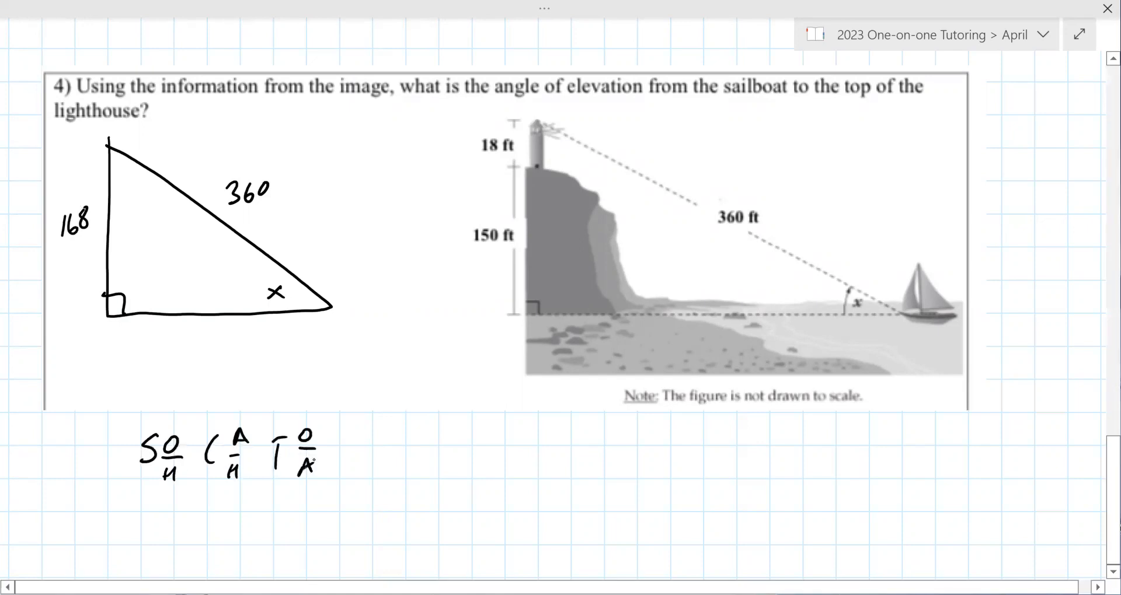
pyautogui.moveTo(251, 296)
pyautogui.mouseDown()
pyautogui.moveTo(217, 266)
pyautogui.moveTo(213, 235)
pyautogui.moveTo(189, 259)
pyautogui.moveTo(126, 232)
pyautogui.moveTo(140, 229)
pyautogui.mouseUp()
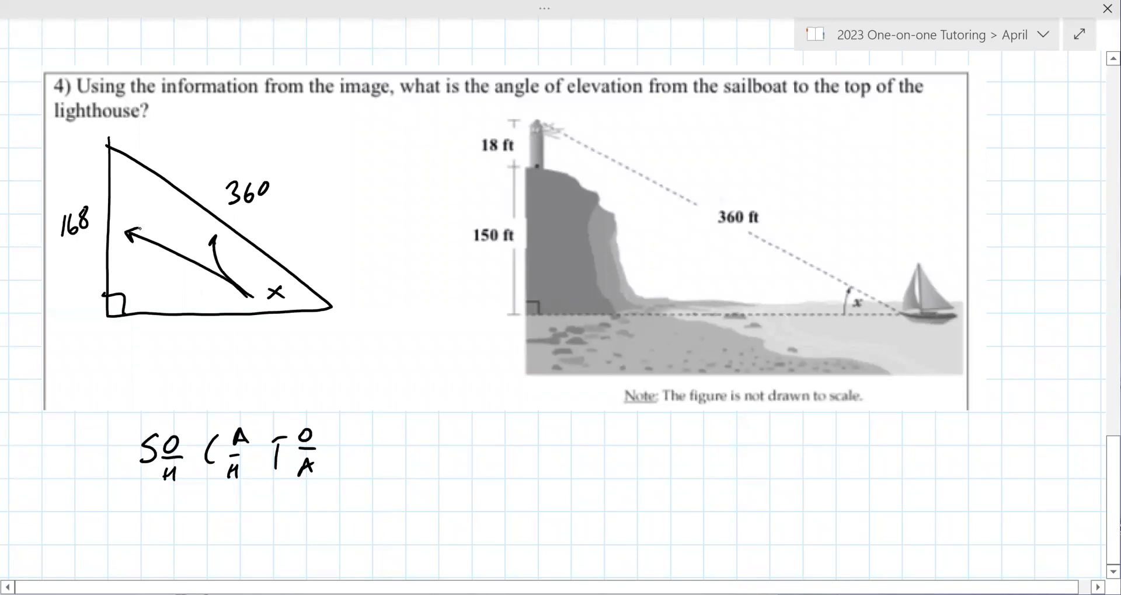
pyautogui.moveTo(182, 421); pyautogui.dragTo(178, 419)
# Write the solution sin(x) = 168/360 = 27.8°.
pyautogui.moveTo(454, 447); pyautogui.dragTo(436, 466)
pyautogui.moveTo(464, 448)
pyautogui.mouseDown()
pyautogui.moveTo(464, 465)
pyautogui.moveTo(484, 466)
pyautogui.mouseUp()
pyautogui.moveTo(504, 443)
pyautogui.mouseDown()
pyautogui.moveTo(500, 472)
pyautogui.moveTo(524, 468)
pyautogui.mouseUp()
pyautogui.moveTo(525, 454); pyautogui.dragTo(513, 470)
pyautogui.moveTo(533, 441)
pyautogui.mouseDown()
pyautogui.moveTo(546, 455)
pyautogui.moveTo(532, 471)
pyautogui.mouseUp()
pyautogui.moveTo(560, 448); pyautogui.dragTo(679, 456)
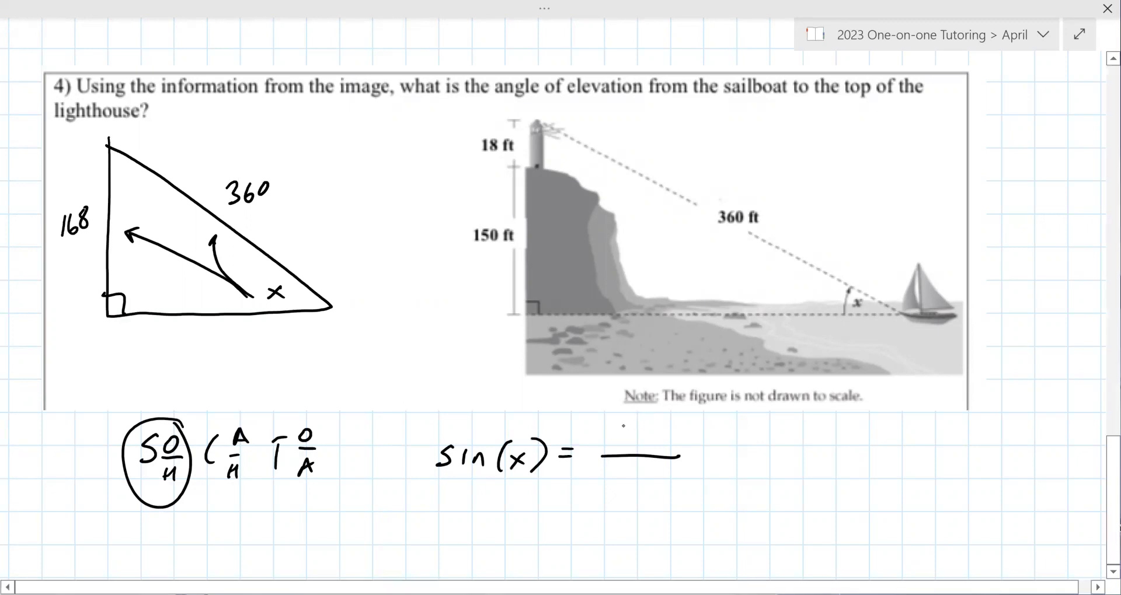
pyautogui.moveTo(626, 415)
pyautogui.mouseDown()
pyautogui.moveTo(623, 441)
pyautogui.moveTo(634, 430)
pyautogui.mouseUp()
pyautogui.moveTo(666, 415)
pyautogui.mouseDown()
pyautogui.moveTo(653, 431)
pyautogui.moveTo(665, 416)
pyautogui.mouseUp()
pyautogui.moveTo(612, 476)
pyautogui.mouseDown()
pyautogui.moveTo(615, 493)
pyautogui.moveTo(647, 479)
pyautogui.mouseUp()
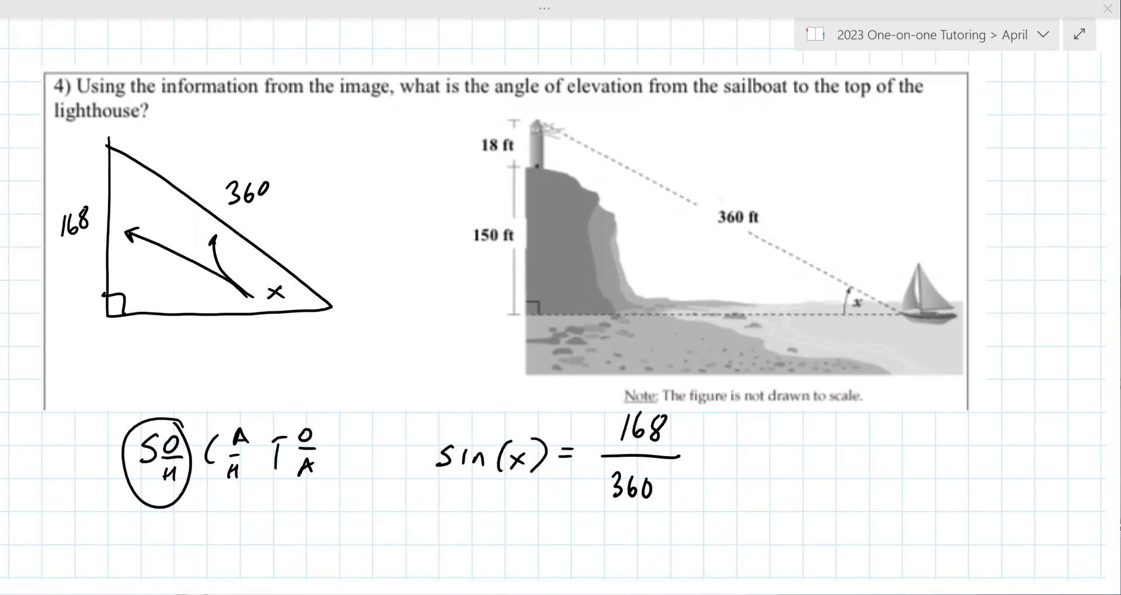
pyautogui.moveTo(705, 446); pyautogui.dragTo(716, 445)
pyautogui.moveTo(704, 457)
pyautogui.mouseDown()
pyautogui.moveTo(771, 465)
pyautogui.moveTo(820, 434)
pyautogui.mouseUp()
pyautogui.click(787, 462)
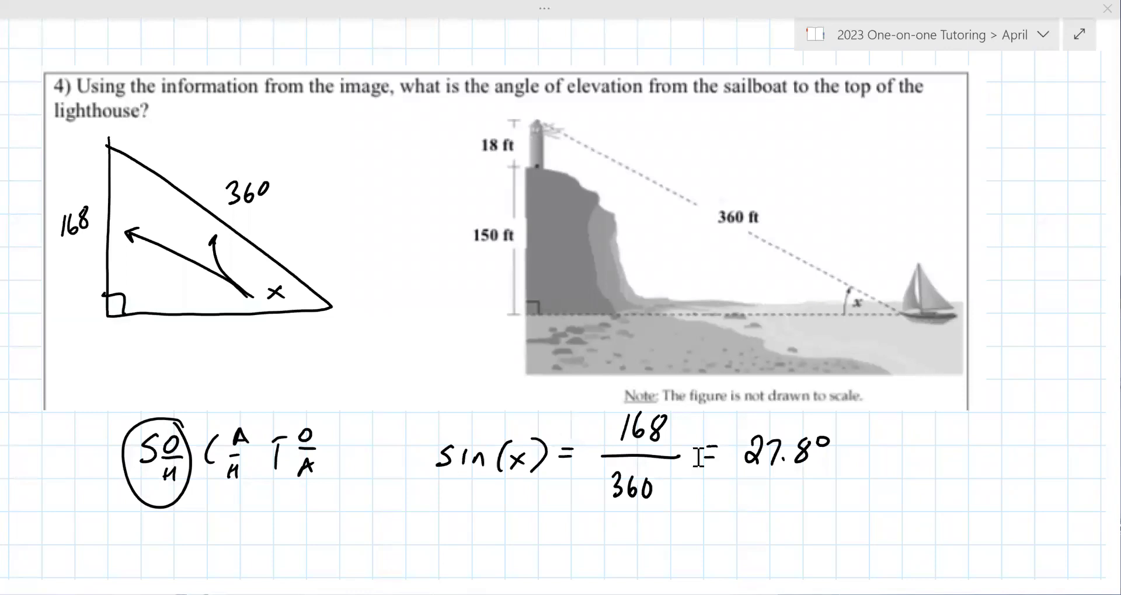
# Paste the airplane problem 5 image, enlarge it, and draw an arc at the plane's missing angle.
pyautogui.scroll(-10, 759, 447)
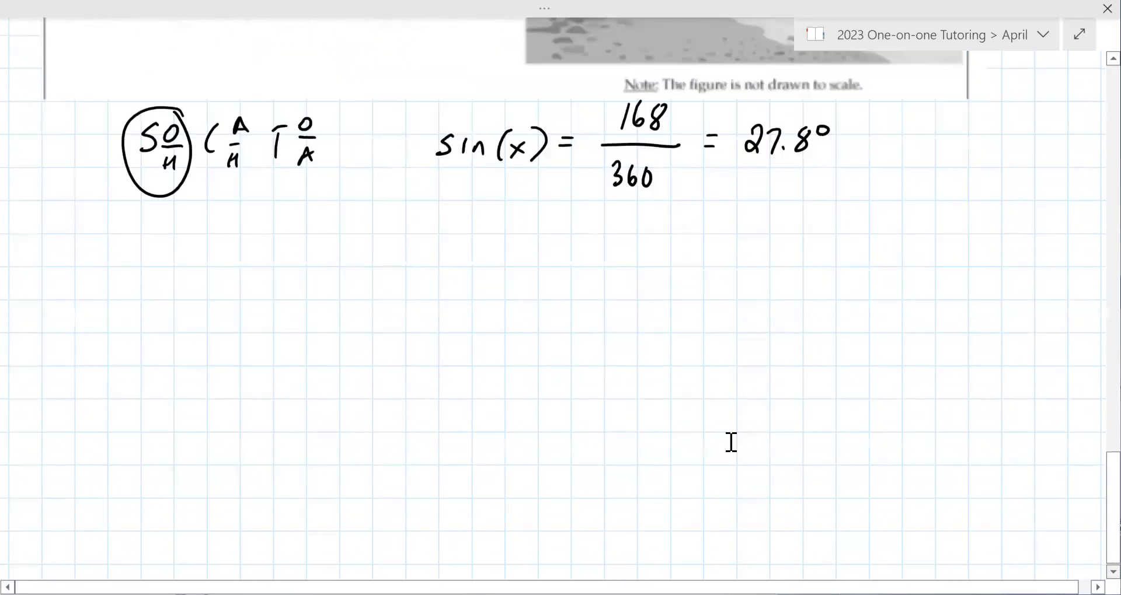
pyautogui.rightClick(68, 83)
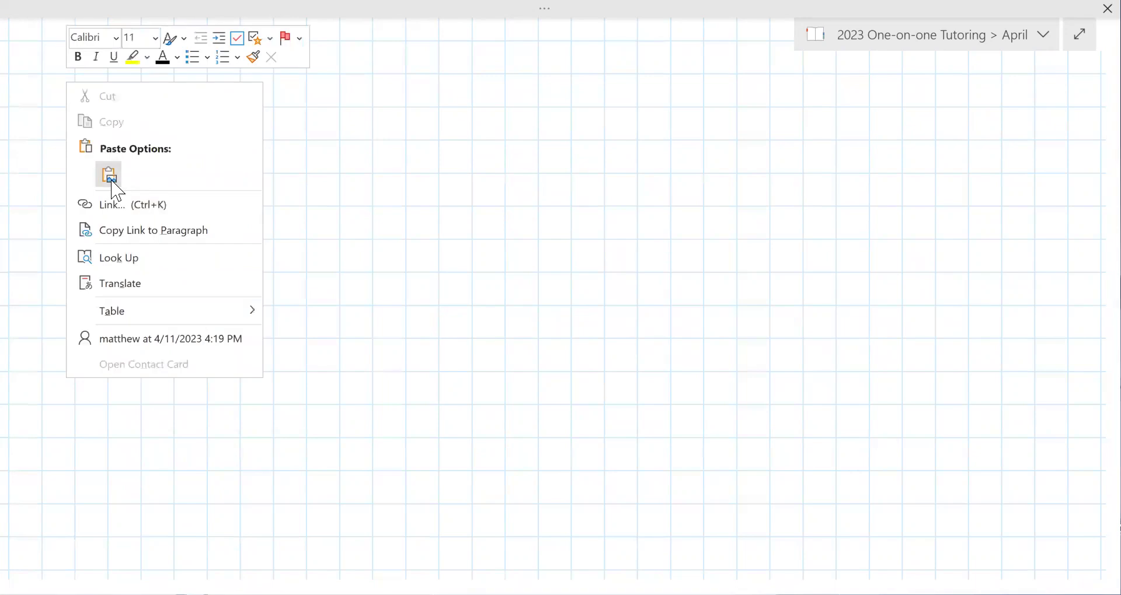
pyautogui.hotkey('ctrl', 'v')
pyautogui.moveTo(822, 368); pyautogui.dragTo(854, 445)
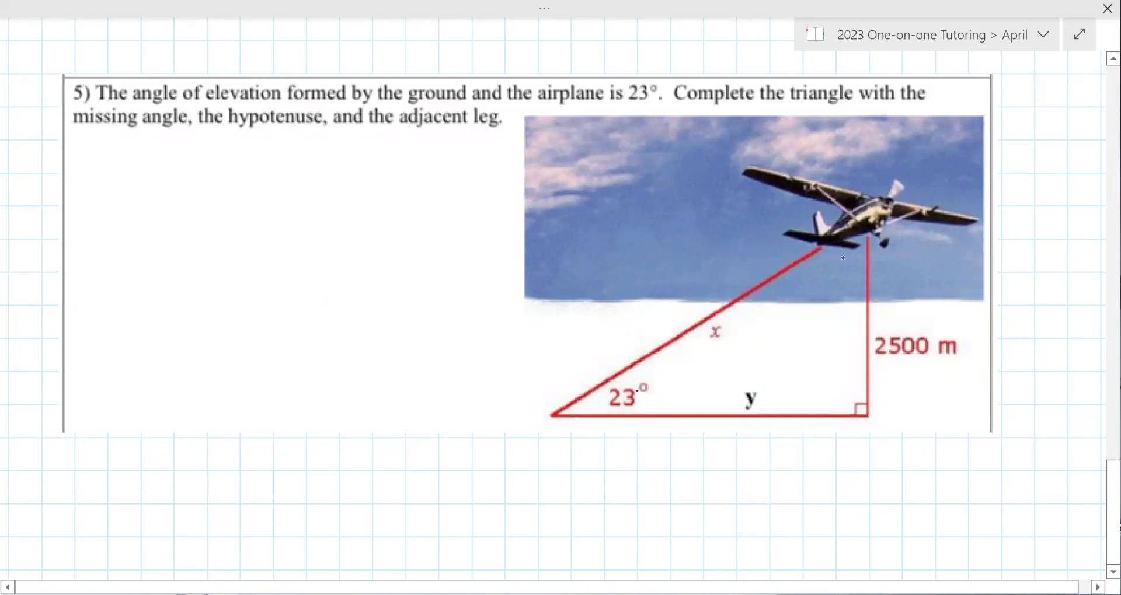
pyautogui.moveTo(809, 254)
pyautogui.mouseDown()
pyautogui.moveTo(840, 274)
pyautogui.moveTo(865, 273)
pyautogui.moveTo(834, 277)
pyautogui.moveTo(808, 255)
pyautogui.moveTo(864, 274)
pyautogui.mouseUp()
# Write 'Sum of the angles is 180' and label the plane's angle 67°.
pyautogui.moveTo(127, 161); pyautogui.dragTo(119, 179)
pyautogui.moveTo(133, 168); pyautogui.dragTo(193, 179)
pyautogui.moveTo(190, 169)
pyautogui.mouseDown()
pyautogui.moveTo(238, 182)
pyautogui.moveTo(246, 166)
pyautogui.mouseUp()
pyautogui.moveTo(254, 151)
pyautogui.mouseDown()
pyautogui.moveTo(250, 180)
pyautogui.moveTo(320, 164)
pyautogui.moveTo(325, 179)
pyautogui.mouseUp()
pyautogui.moveTo(328, 153); pyautogui.dragTo(337, 173)
pyautogui.moveTo(352, 161); pyautogui.dragTo(358, 174)
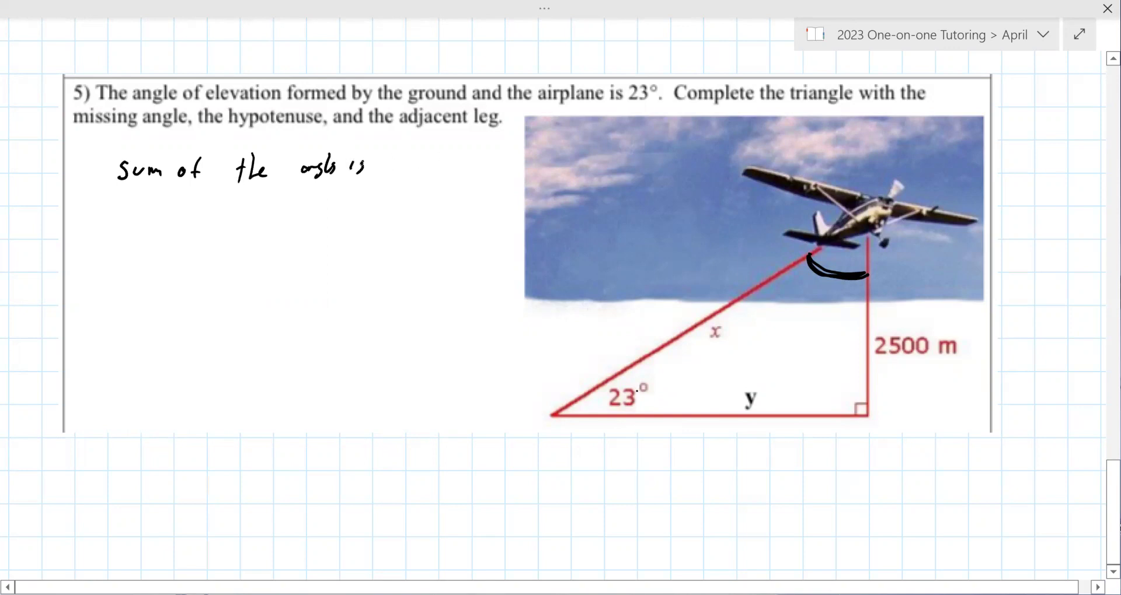
pyautogui.moveTo(420, 148); pyautogui.dragTo(416, 173)
pyautogui.moveTo(438, 147)
pyautogui.mouseDown()
pyautogui.moveTo(429, 161)
pyautogui.moveTo(438, 150)
pyautogui.mouseUp()
pyautogui.moveTo(447, 151)
pyautogui.mouseDown()
pyautogui.moveTo(452, 164)
pyautogui.moveTo(447, 149)
pyautogui.mouseUp()
pyautogui.moveTo(809, 285); pyautogui.dragTo(805, 299)
pyautogui.moveTo(813, 290)
pyautogui.mouseDown()
pyautogui.moveTo(817, 305)
pyautogui.moveTo(831, 287)
pyautogui.mouseUp()
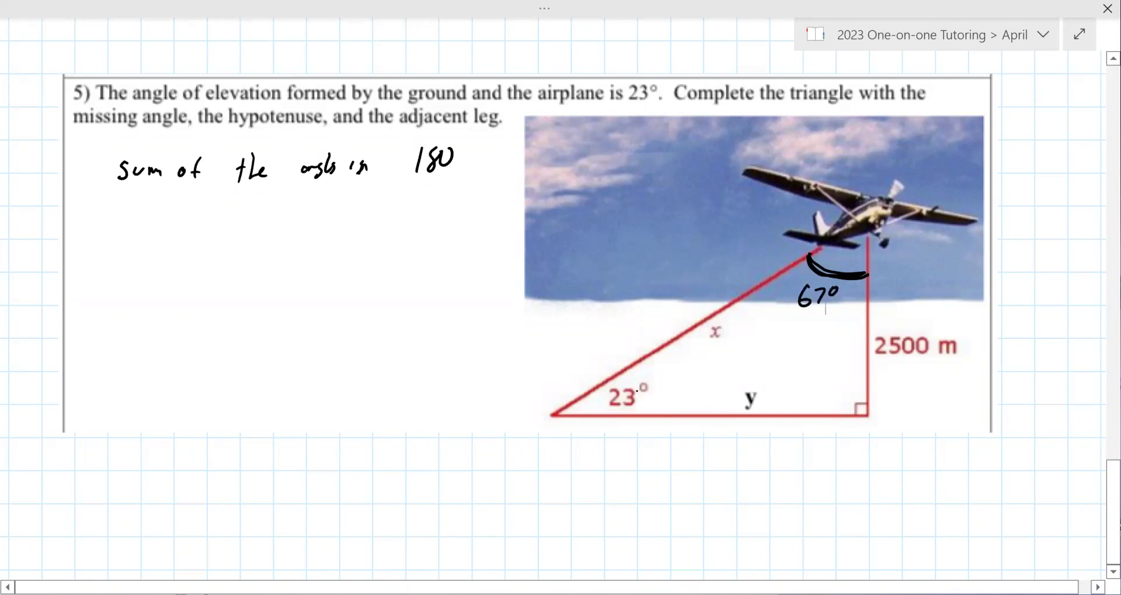
pyautogui.scroll(10, 700, 100)
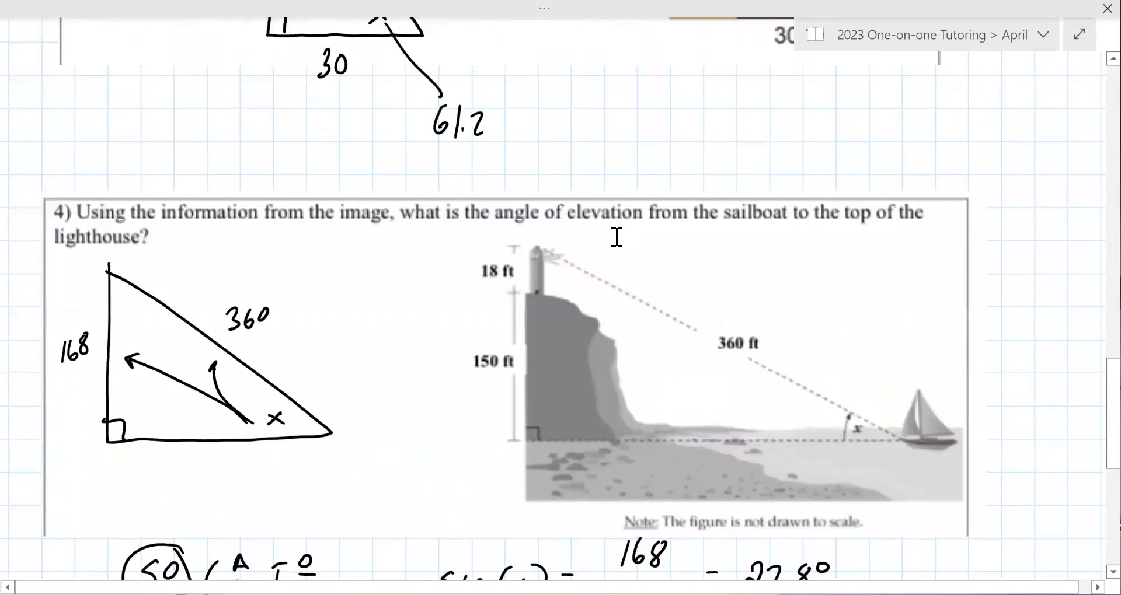
pyautogui.scroll(15, 617, 236)
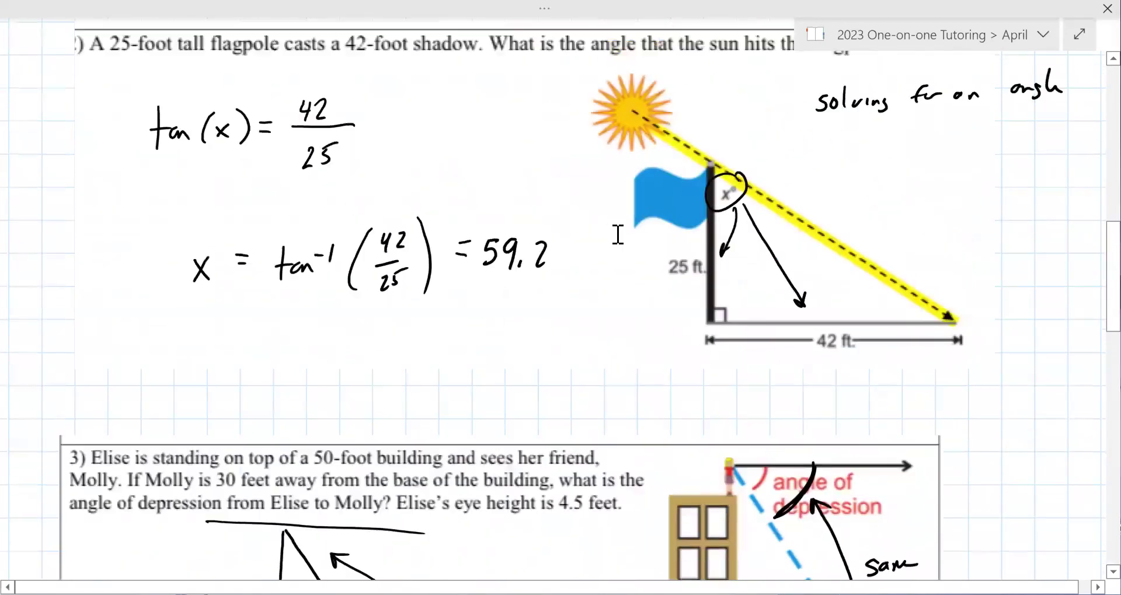
pyautogui.scroll(15, 617, 236)
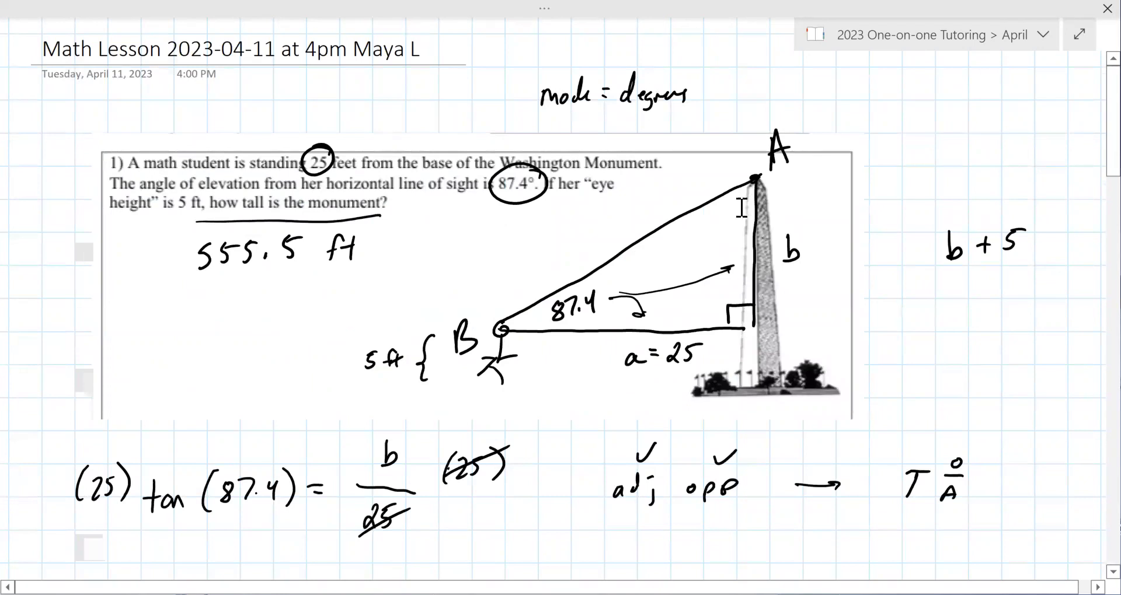
pyautogui.scroll(-20, 727, 226)
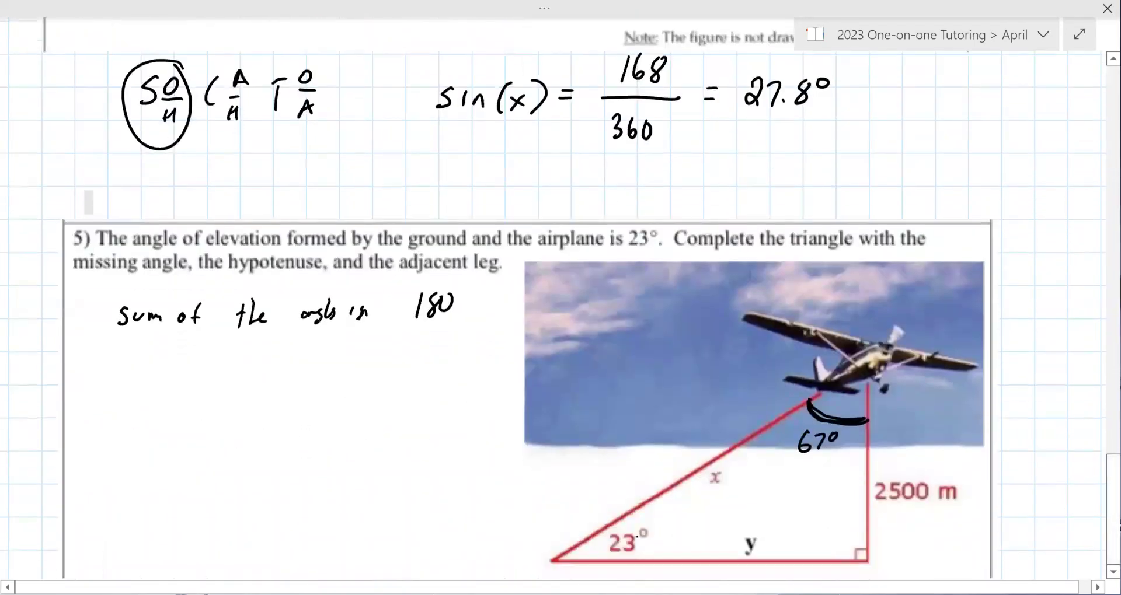
pyautogui.scroll(-3, 945, 475)
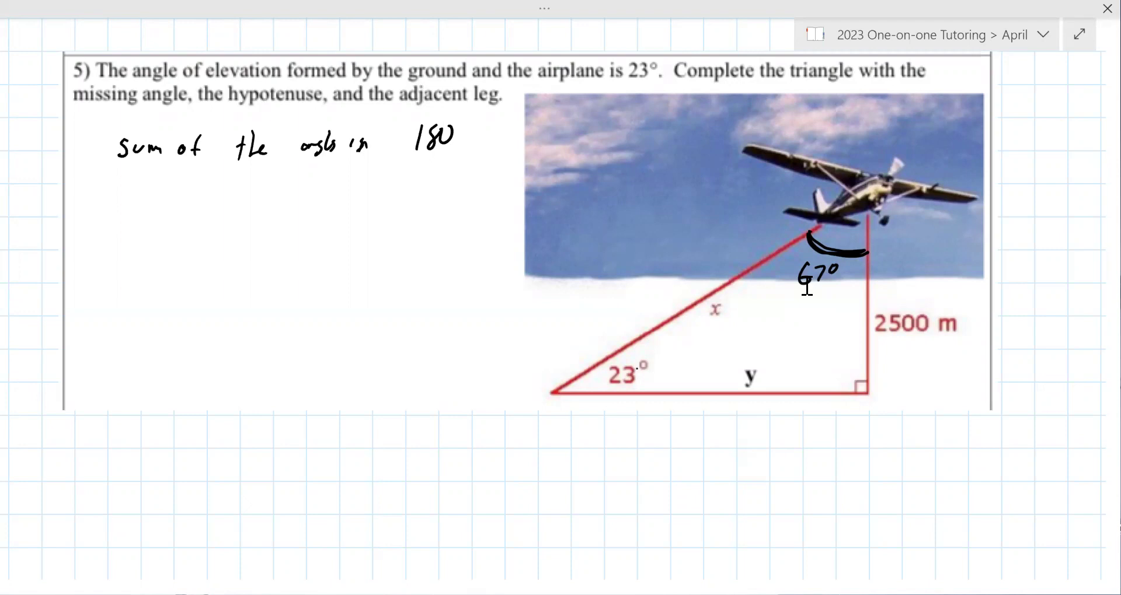
# Draw a small two-branch diagram with end dots and write PAG beneath it.
pyautogui.moveTo(788, 447); pyautogui.dragTo(731, 524)
pyautogui.moveTo(787, 447); pyautogui.dragTo(831, 519)
pyautogui.click(730, 524)
pyautogui.click(831, 521)
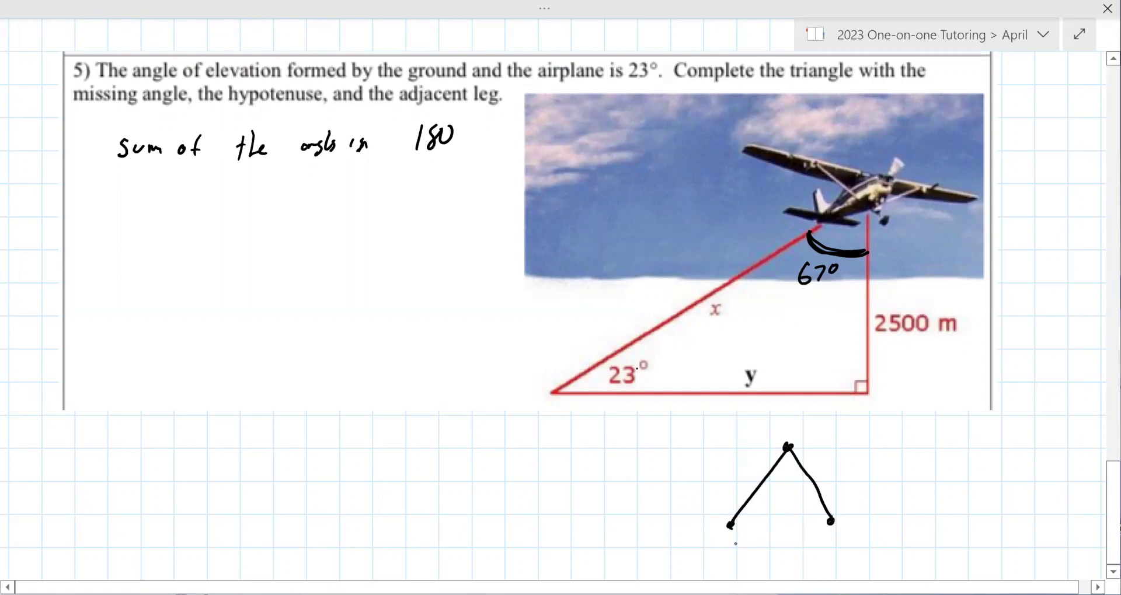
pyautogui.moveTo(701, 541)
pyautogui.mouseDown()
pyautogui.moveTo(700, 559)
pyautogui.moveTo(703, 550)
pyautogui.mouseUp()
pyautogui.moveTo(714, 558); pyautogui.dragTo(725, 548)
pyautogui.moveTo(741, 541)
pyautogui.mouseDown()
pyautogui.moveTo(725, 573)
pyautogui.moveTo(781, 560)
pyautogui.moveTo(788, 575)
pyautogui.mouseUp()
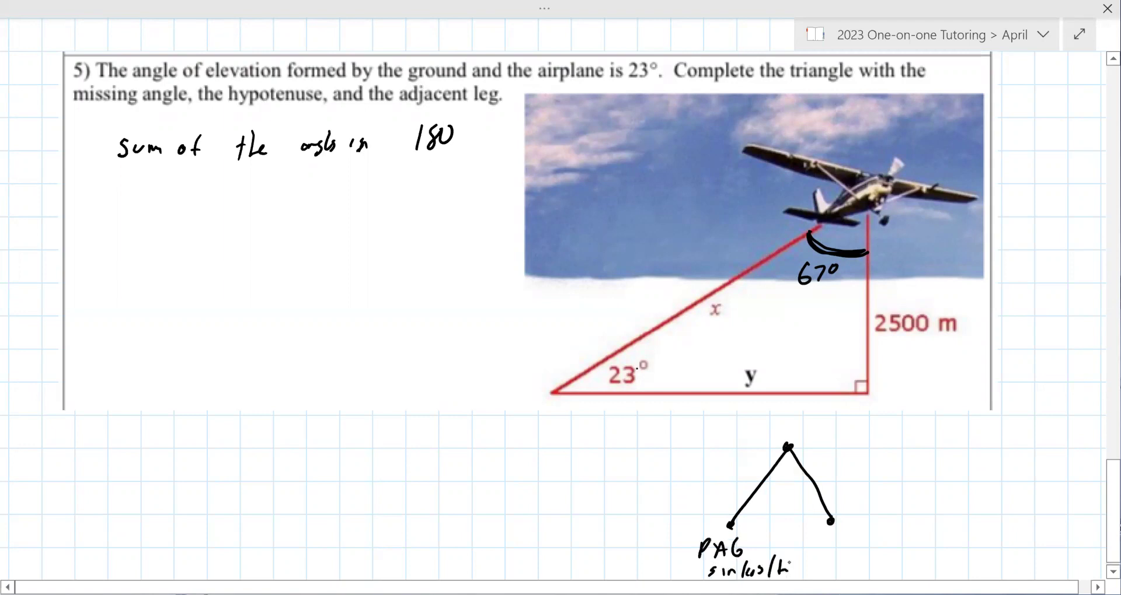
# Circle the 23° angle and start writing tan(23) = on the left.
pyautogui.moveTo(644, 353)
pyautogui.mouseDown()
pyautogui.moveTo(601, 365)
pyautogui.moveTo(650, 359)
pyautogui.moveTo(635, 354)
pyautogui.mouseUp()
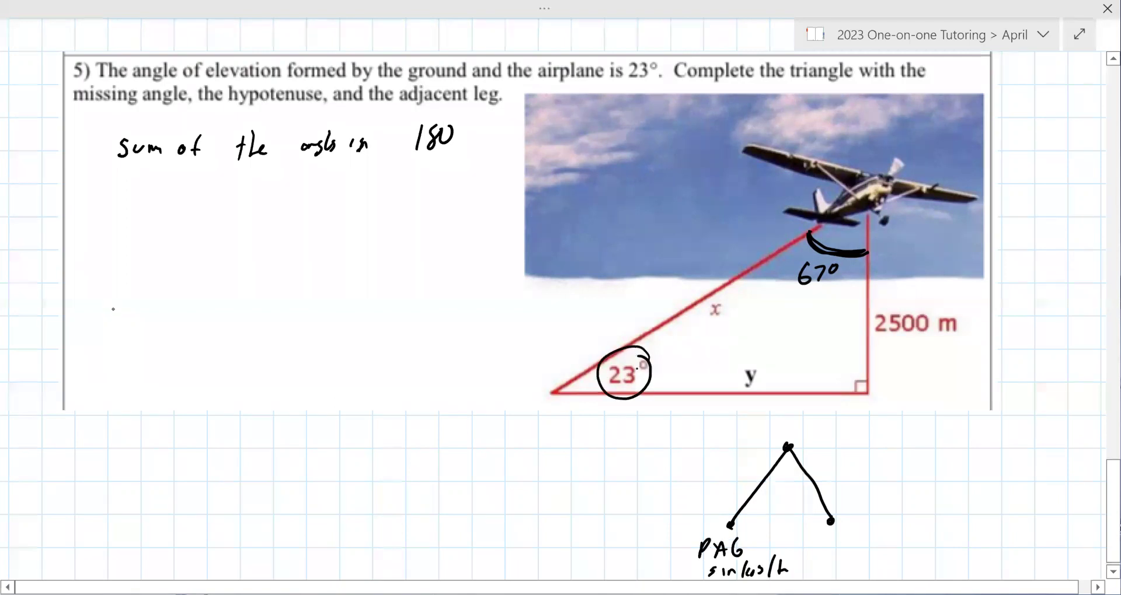
pyautogui.moveTo(131, 296)
pyautogui.mouseDown()
pyautogui.moveTo(159, 315)
pyautogui.moveTo(202, 289)
pyautogui.moveTo(209, 318)
pyautogui.mouseUp()
pyautogui.moveTo(222, 298)
pyautogui.mouseDown()
pyautogui.moveTo(303, 295)
pyautogui.moveTo(279, 364)
pyautogui.mouseUp()
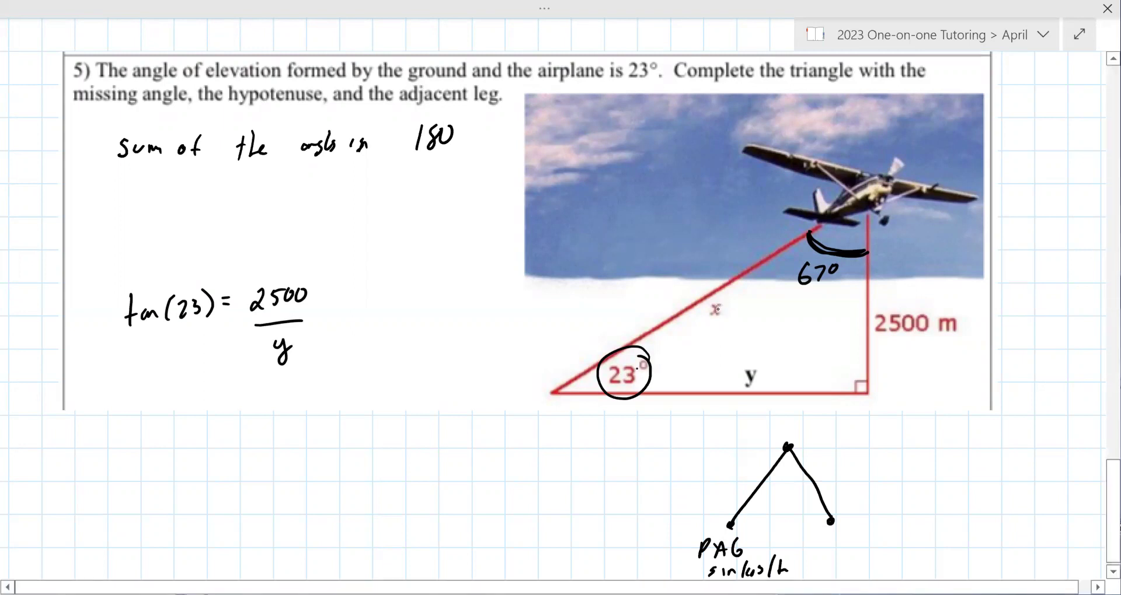
# Write sin(23) = 2500/x below the tan equation.
pyautogui.moveTo(140, 407)
pyautogui.mouseDown()
pyautogui.moveTo(133, 424)
pyautogui.moveTo(148, 420)
pyautogui.mouseUp()
pyautogui.moveTo(154, 419); pyautogui.dragTo(197, 423)
pyautogui.moveTo(202, 405); pyautogui.dragTo(217, 427)
pyautogui.moveTo(232, 408); pyautogui.dragTo(297, 419)
pyautogui.moveTo(318, 402); pyautogui.dragTo(319, 406)
pyautogui.moveTo(330, 402); pyautogui.dragTo(331, 405)
pyautogui.moveTo(279, 432); pyautogui.dragTo(326, 427)
pyautogui.moveTo(296, 444)
pyautogui.mouseDown()
pyautogui.moveTo(311, 459)
pyautogui.moveTo(297, 459)
pyautogui.mouseUp()
# Draw a brace beside the equations and write cos(67) = 2500/x to its right.
pyautogui.moveTo(380, 272); pyautogui.dragTo(364, 451)
pyautogui.click(358, 465)
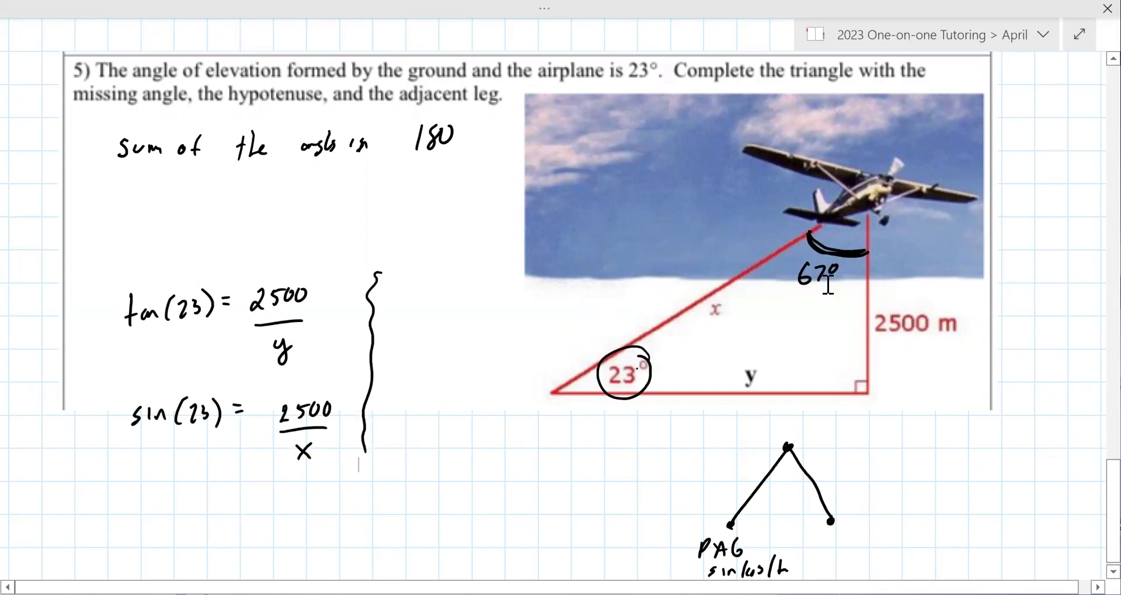
pyautogui.moveTo(433, 289)
pyautogui.mouseDown()
pyautogui.moveTo(425, 300)
pyautogui.moveTo(448, 299)
pyautogui.mouseUp()
pyautogui.moveTo(475, 273)
pyautogui.mouseDown()
pyautogui.moveTo(468, 303)
pyautogui.moveTo(501, 300)
pyautogui.mouseUp()
pyautogui.moveTo(510, 267); pyautogui.dragTo(513, 301)
pyautogui.moveTo(527, 280); pyautogui.dragTo(540, 279)
pyautogui.moveTo(528, 287); pyautogui.dragTo(572, 281)
pyautogui.moveTo(583, 259)
pyautogui.mouseDown()
pyautogui.moveTo(575, 278)
pyautogui.moveTo(591, 260)
pyautogui.mouseUp()
pyautogui.moveTo(607, 260); pyautogui.dragTo(609, 259)
pyautogui.moveTo(562, 286); pyautogui.dragTo(617, 281)
pyautogui.moveTo(583, 293)
pyautogui.mouseDown()
pyautogui.moveTo(600, 307)
pyautogui.moveTo(582, 309)
pyautogui.mouseUp()
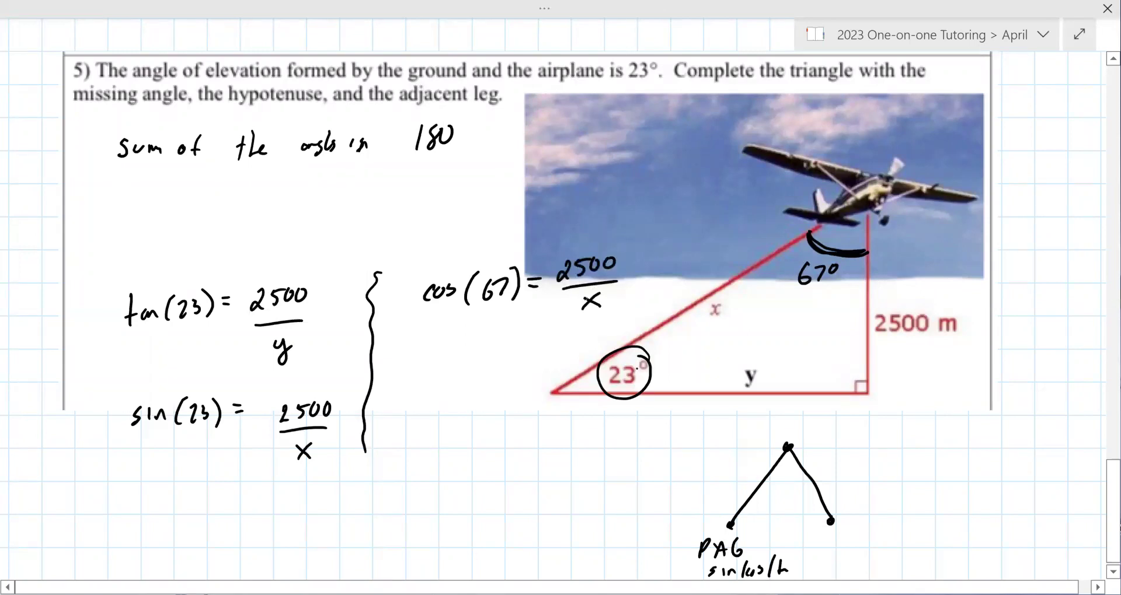
# Write sin(67 under the cos equation, then select it to remove it.
pyautogui.moveTo(428, 358); pyautogui.dragTo(416, 375)
pyautogui.moveTo(432, 365); pyautogui.dragTo(446, 372)
pyautogui.moveTo(467, 345)
pyautogui.mouseDown()
pyautogui.moveTo(465, 370)
pyautogui.moveTo(478, 369)
pyautogui.mouseUp()
pyautogui.moveTo(482, 352)
pyautogui.mouseDown()
pyautogui.moveTo(498, 350)
pyautogui.moveTo(492, 368)
pyautogui.mouseUp()
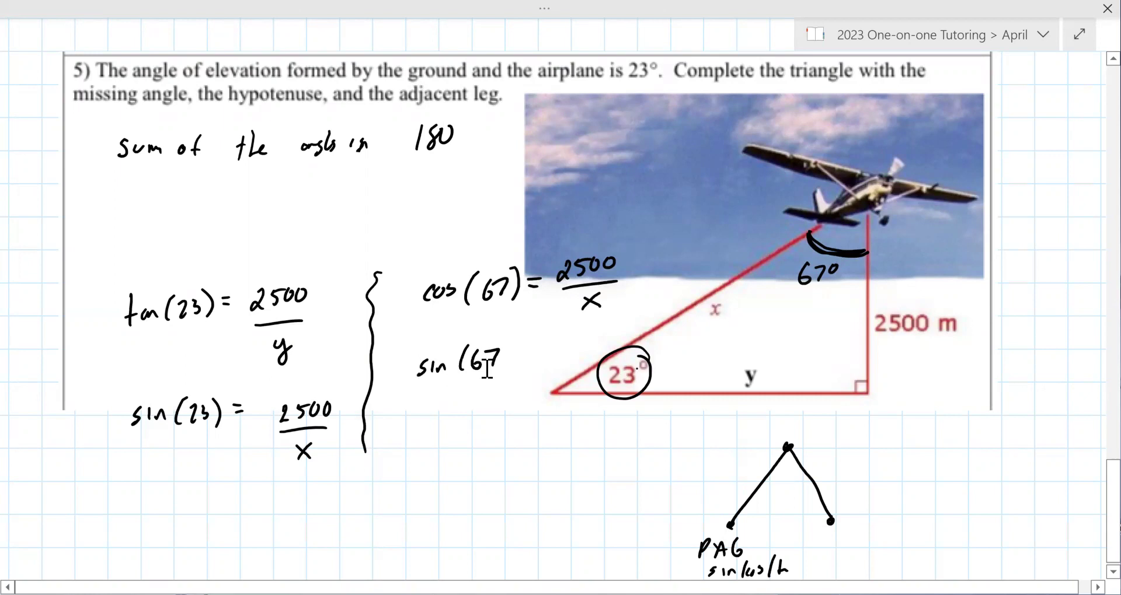
pyautogui.moveTo(446, 343)
pyautogui.mouseDown()
pyautogui.moveTo(411, 334)
pyautogui.moveTo(540, 403)
pyautogui.mouseUp()
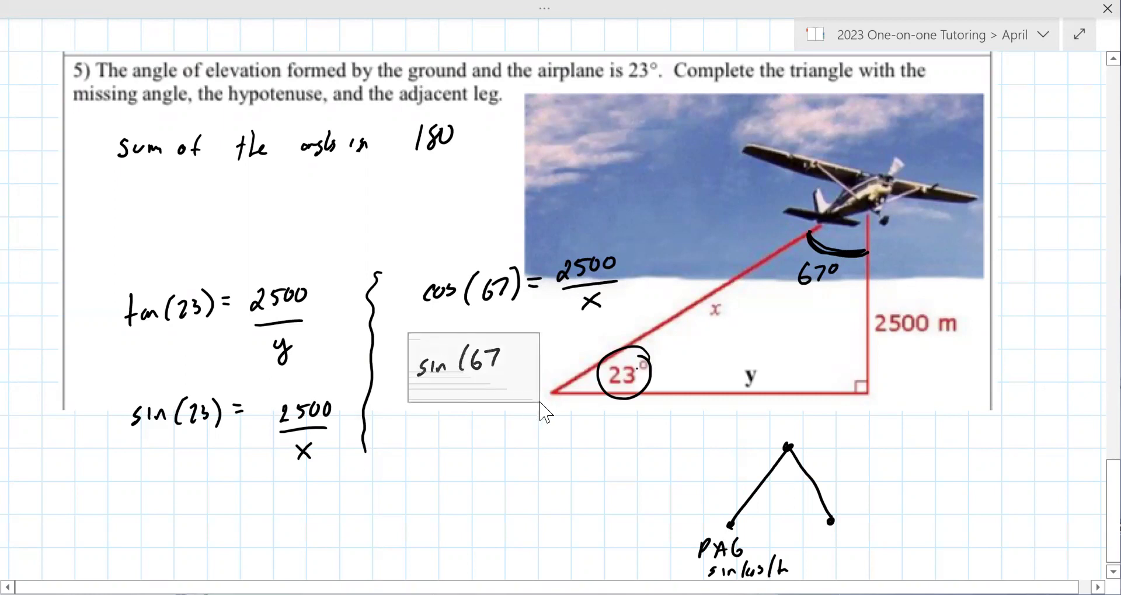
# Write tan(67) = y/2500 and box the tan(23) and sin(23) equations.
pyautogui.moveTo(417, 343)
pyautogui.mouseDown()
pyautogui.moveTo(414, 368)
pyautogui.moveTo(421, 355)
pyautogui.mouseUp()
pyautogui.moveTo(425, 357); pyautogui.dragTo(451, 364)
pyautogui.moveTo(468, 345)
pyautogui.mouseDown()
pyautogui.moveTo(464, 360)
pyautogui.moveTo(478, 364)
pyautogui.mouseUp()
pyautogui.moveTo(489, 341)
pyautogui.mouseDown()
pyautogui.moveTo(489, 367)
pyautogui.moveTo(510, 346)
pyautogui.mouseUp()
pyautogui.moveTo(502, 352)
pyautogui.mouseDown()
pyautogui.moveTo(565, 339)
pyautogui.moveTo(561, 349)
pyautogui.mouseUp()
pyautogui.moveTo(543, 349)
pyautogui.mouseDown()
pyautogui.moveTo(585, 346)
pyautogui.moveTo(526, 380)
pyautogui.moveTo(540, 377)
pyautogui.mouseUp()
pyautogui.moveTo(543, 362)
pyautogui.mouseDown()
pyautogui.moveTo(542, 376)
pyautogui.moveTo(551, 373)
pyautogui.mouseUp()
pyautogui.moveTo(558, 362); pyautogui.dragTo(566, 374)
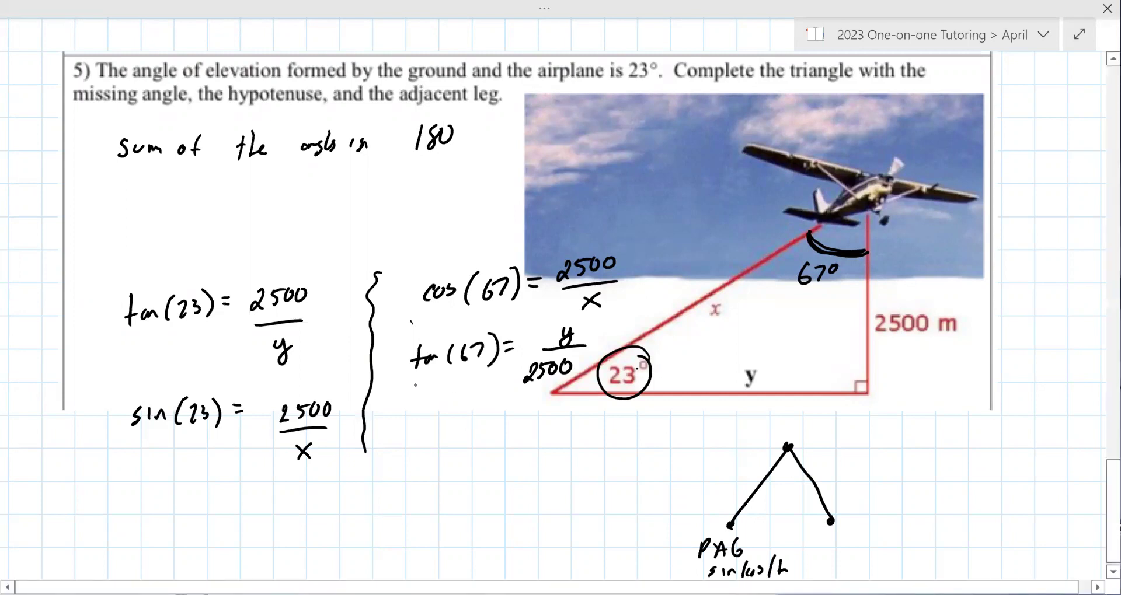
pyautogui.moveTo(328, 267)
pyautogui.mouseDown()
pyautogui.moveTo(101, 266)
pyautogui.moveTo(245, 380)
pyautogui.moveTo(328, 324)
pyautogui.moveTo(331, 268)
pyautogui.mouseUp()
pyautogui.moveTo(343, 381)
pyautogui.mouseDown()
pyautogui.moveTo(111, 386)
pyautogui.moveTo(138, 511)
pyautogui.moveTo(344, 502)
pyautogui.moveTo(345, 383)
pyautogui.mouseUp()
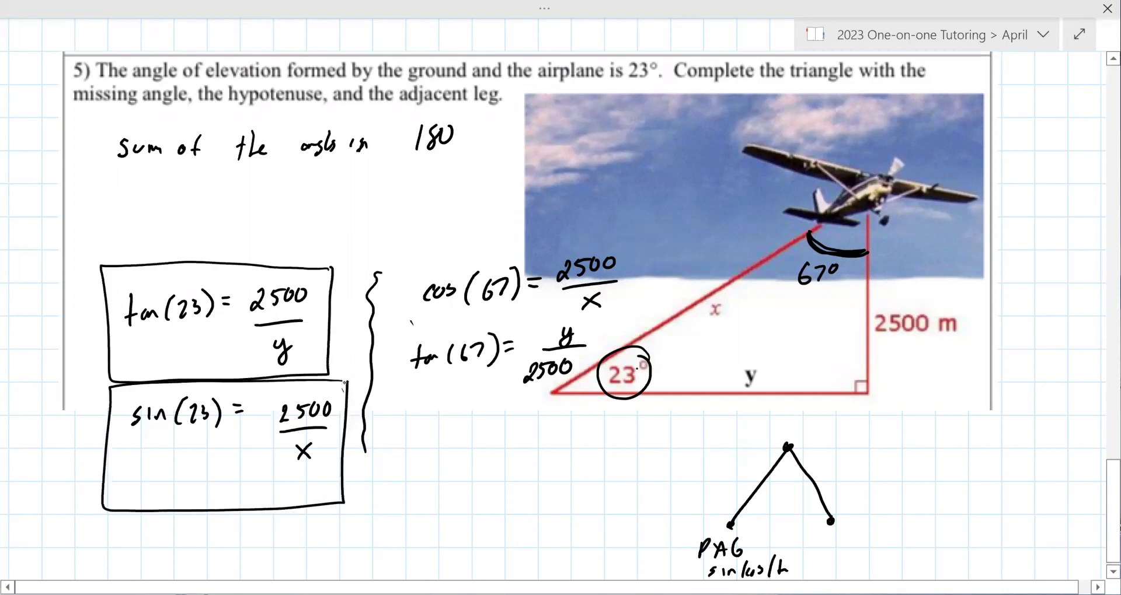
pyautogui.scroll(-1, 560, 298)
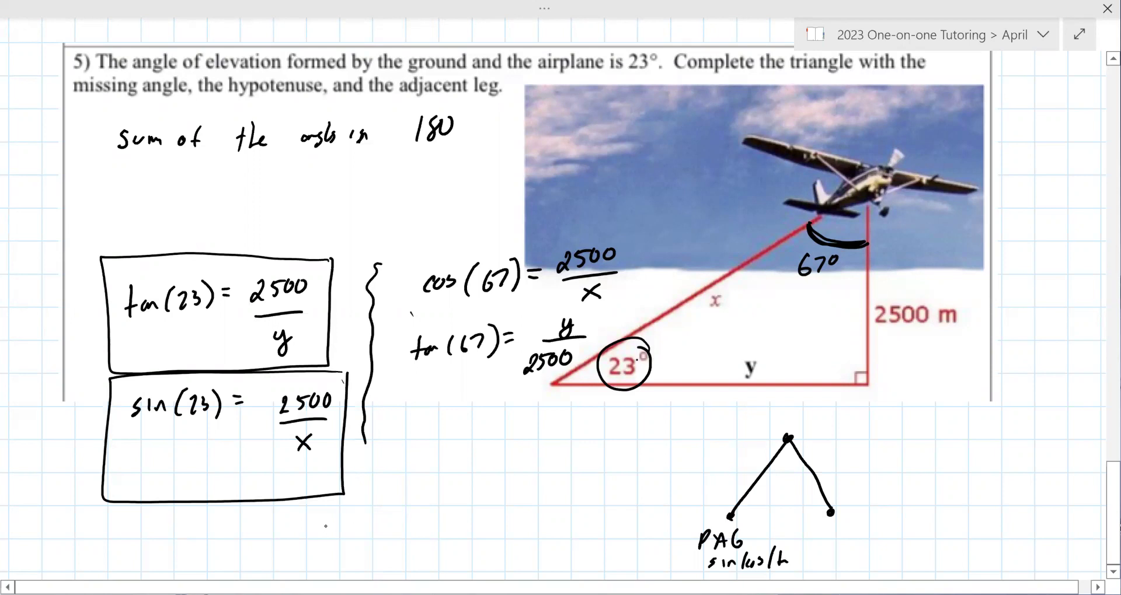
# Write y = 5889.6 m below the boxed equations.
pyautogui.moveTo(295, 531)
pyautogui.mouseDown()
pyautogui.moveTo(303, 568)
pyautogui.moveTo(340, 530)
pyautogui.mouseUp()
pyautogui.moveTo(328, 542)
pyautogui.mouseDown()
pyautogui.moveTo(355, 548)
pyautogui.moveTo(407, 524)
pyautogui.mouseUp()
pyautogui.moveTo(428, 515)
pyautogui.mouseDown()
pyautogui.moveTo(424, 543)
pyautogui.moveTo(441, 541)
pyautogui.mouseUp()
pyautogui.click(432, 537)
pyautogui.moveTo(466, 538); pyautogui.dragTo(481, 527)
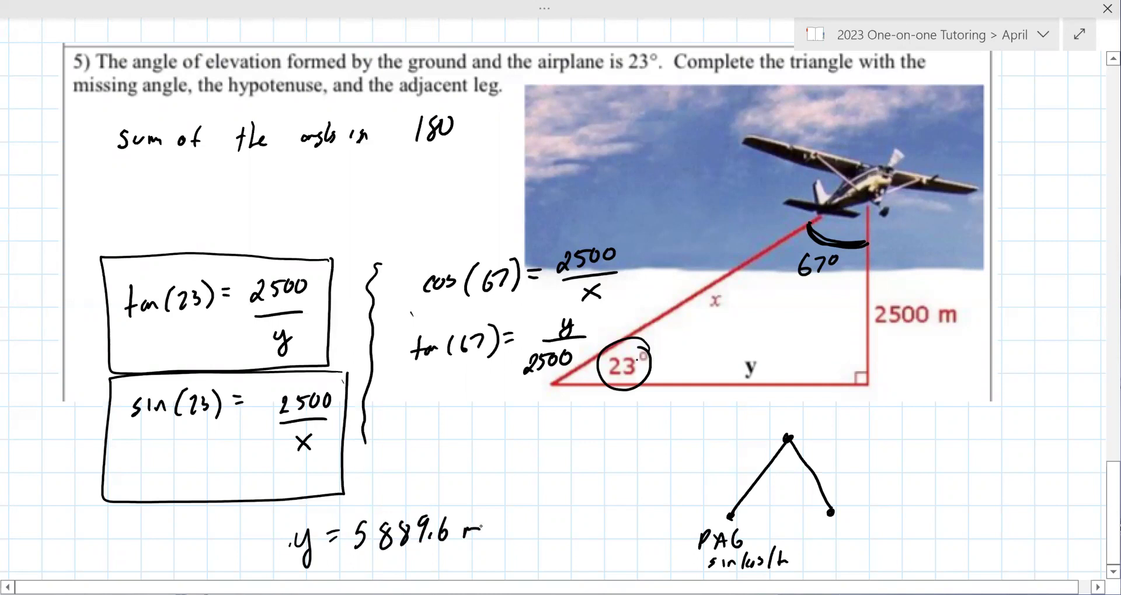
# Write x = 6398.3 m below the triangle.
pyautogui.moveTo(564, 494); pyautogui.dragTo(576, 509)
pyautogui.moveTo(577, 492)
pyautogui.mouseDown()
pyautogui.moveTo(565, 513)
pyautogui.moveTo(599, 488)
pyautogui.mouseUp()
pyautogui.moveTo(588, 497); pyautogui.dragTo(644, 482)
pyautogui.moveTo(662, 458); pyautogui.dragTo(656, 477)
pyautogui.moveTo(680, 451)
pyautogui.mouseDown()
pyautogui.moveTo(671, 470)
pyautogui.moveTo(680, 452)
pyautogui.mouseUp()
pyautogui.moveTo(686, 460); pyautogui.dragTo(703, 458)
pyautogui.moveTo(727, 440); pyautogui.dragTo(743, 437)
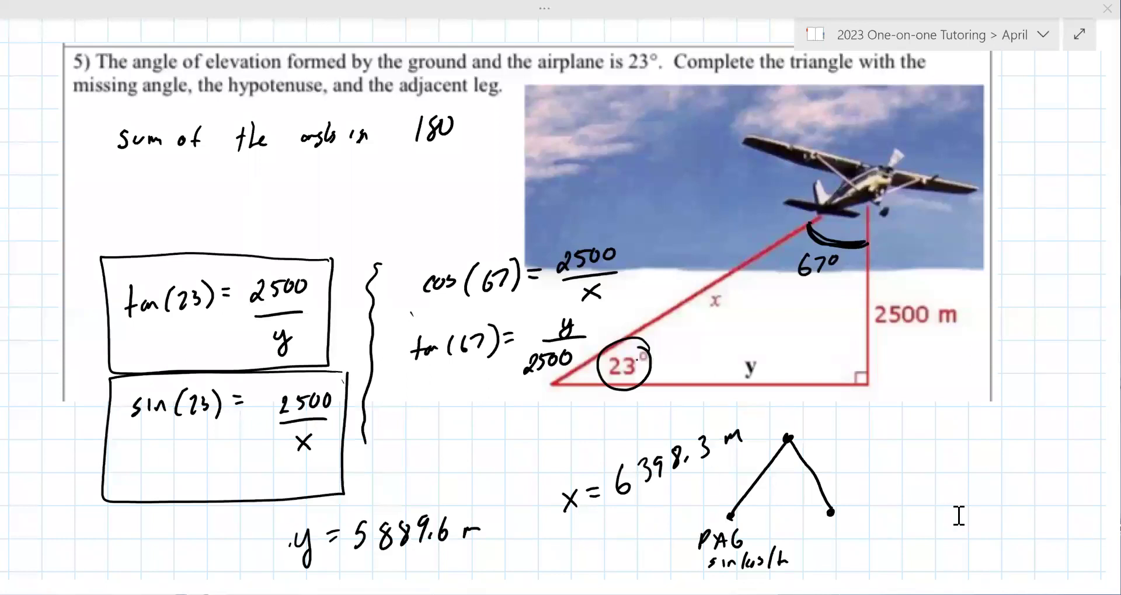
# Paste problem 6's shadow question onto the blank page below.
pyautogui.scroll(-8, 958, 516)
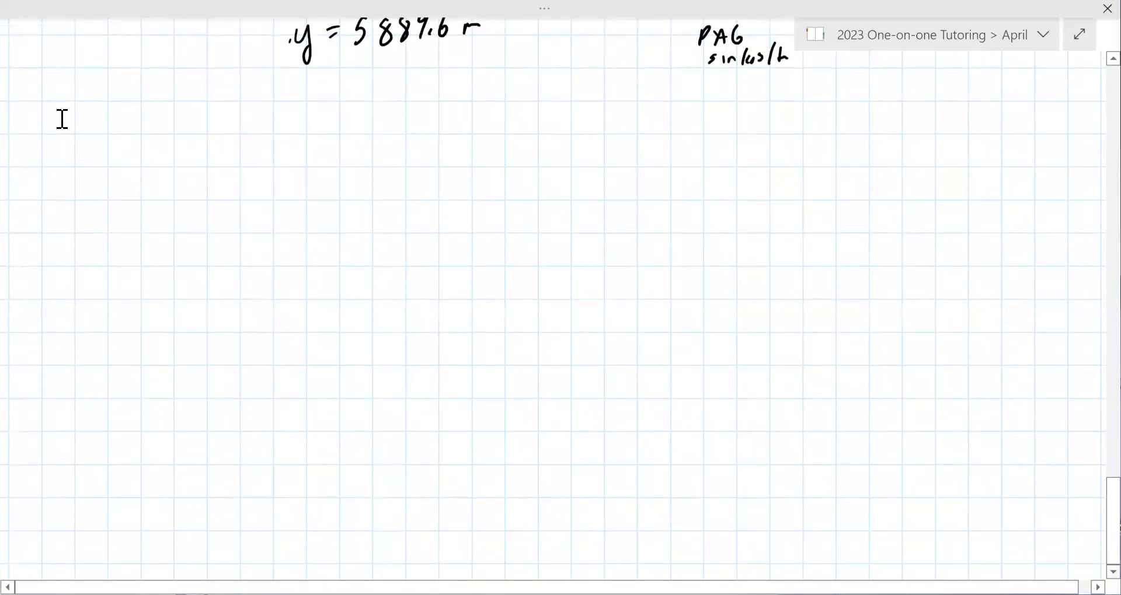
pyautogui.rightClick(108, 216)
pyautogui.click(107, 215)
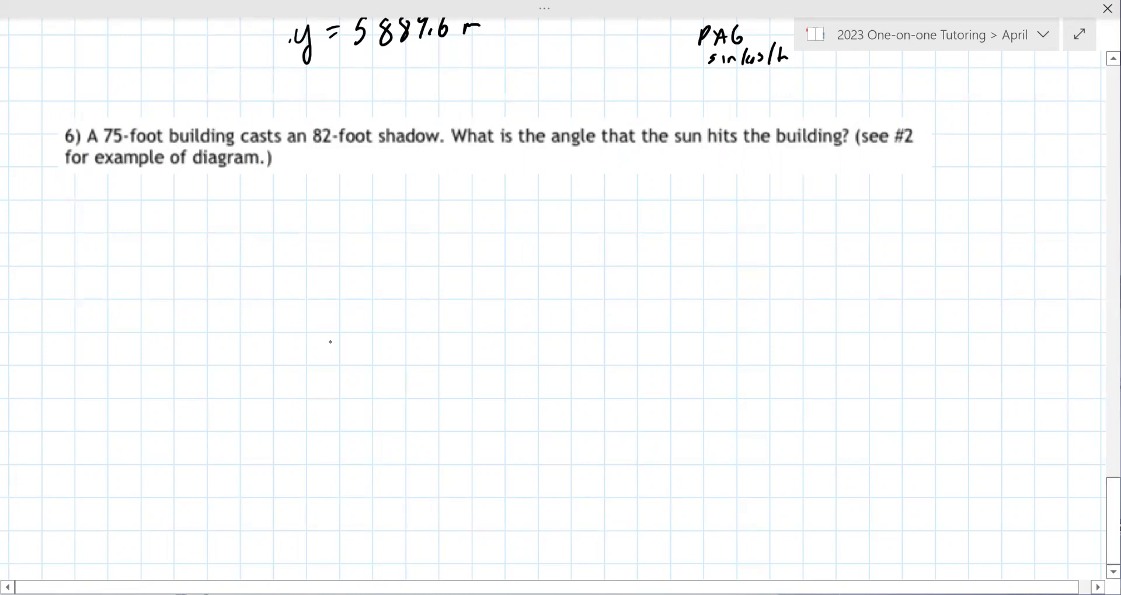
# Draw two right triangles below problem 6, each with a right-angle mark.
pyautogui.moveTo(306, 234)
pyautogui.mouseDown()
pyautogui.moveTo(310, 484)
pyautogui.moveTo(569, 487)
pyautogui.moveTo(415, 320)
pyautogui.moveTo(311, 232)
pyautogui.mouseUp()
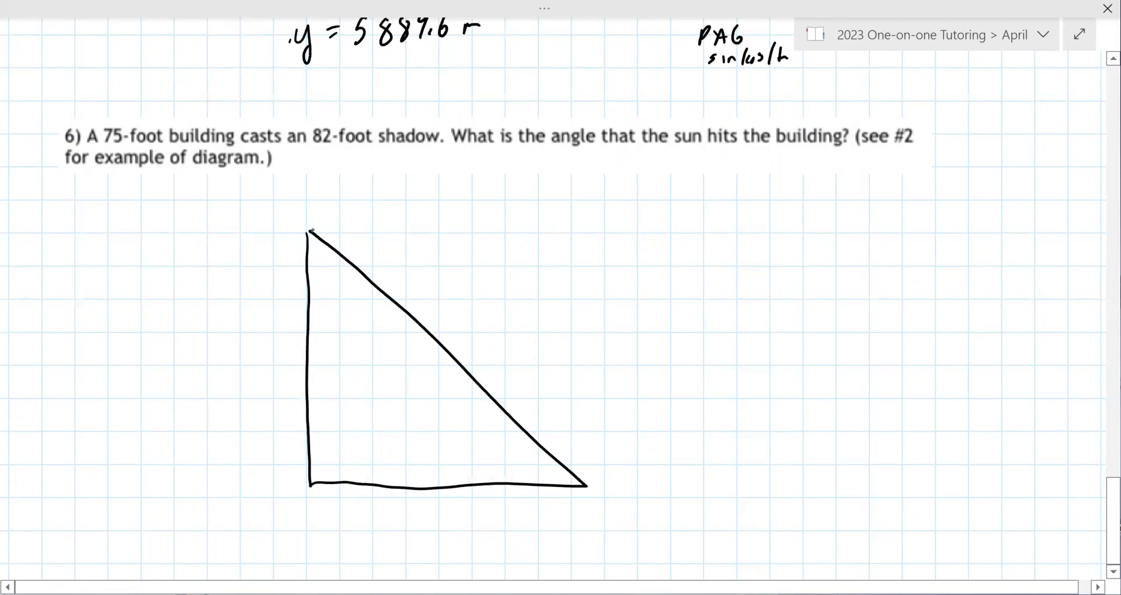
pyautogui.moveTo(313, 465); pyautogui.dragTo(329, 485)
pyautogui.moveTo(671, 481); pyautogui.dragTo(793, 368)
pyautogui.moveTo(920, 249)
pyautogui.mouseDown()
pyautogui.moveTo(941, 315)
pyautogui.moveTo(950, 484)
pyautogui.moveTo(685, 479)
pyautogui.mouseUp()
pyautogui.moveTo(928, 477); pyautogui.dragTo(944, 454)
# Label the left triangle's sides a, b, c and vertices B and A.
pyautogui.moveTo(450, 514); pyautogui.dragTo(455, 530)
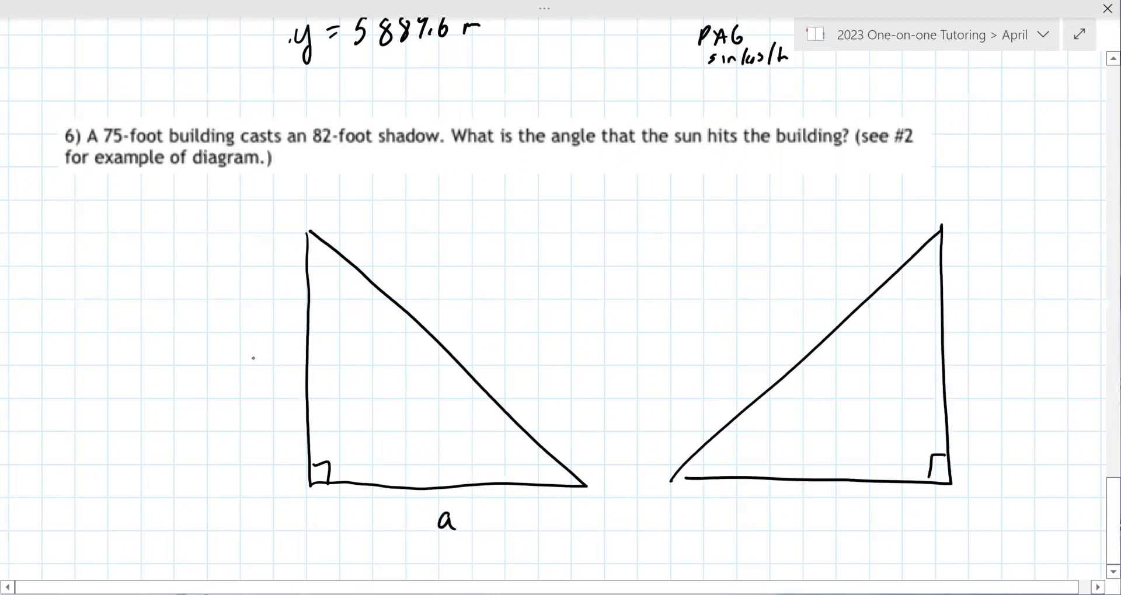
pyautogui.moveTo(252, 336); pyautogui.dragTo(259, 360)
pyautogui.moveTo(446, 299); pyautogui.dragTo(454, 316)
pyautogui.moveTo(581, 529)
pyautogui.mouseDown()
pyautogui.moveTo(584, 513)
pyautogui.moveTo(593, 527)
pyautogui.moveTo(581, 527)
pyautogui.mouseUp()
pyautogui.moveTo(581, 514); pyautogui.dragTo(596, 525)
pyautogui.moveTo(287, 232)
pyautogui.mouseDown()
pyautogui.moveTo(296, 194)
pyautogui.moveTo(304, 224)
pyautogui.mouseUp()
pyautogui.moveTo(288, 216); pyautogui.dragTo(303, 210)
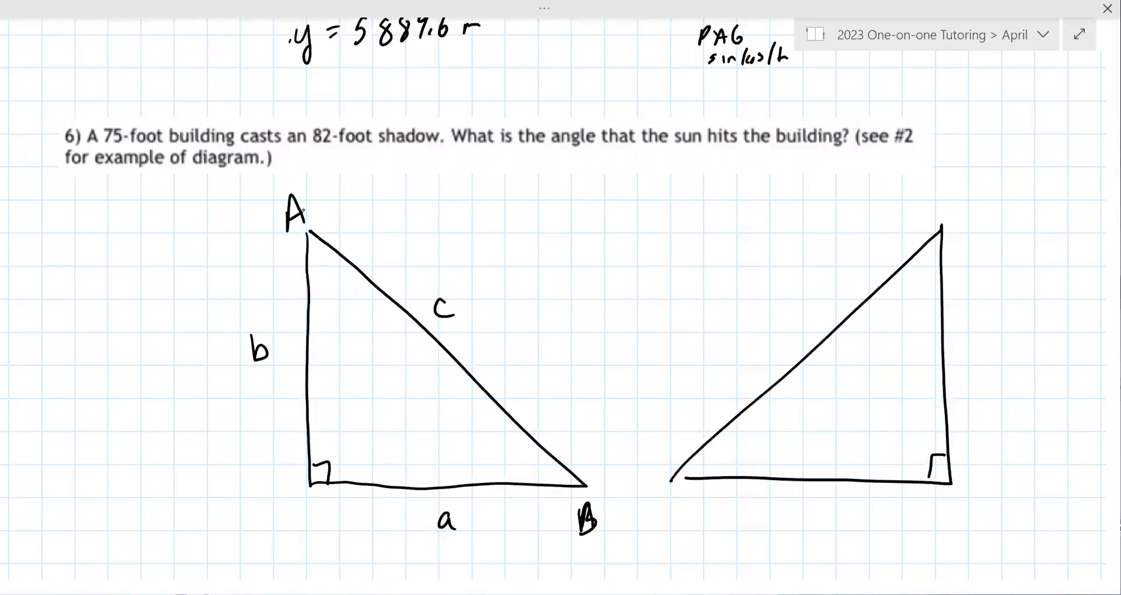
# Mark a = 82 and b = 75, draw a horizontal line through A, and label angle x.
pyautogui.moveTo(464, 508); pyautogui.dragTo(473, 507)
pyautogui.moveTo(464, 515)
pyautogui.mouseDown()
pyautogui.moveTo(485, 508)
pyautogui.moveTo(505, 525)
pyautogui.mouseUp()
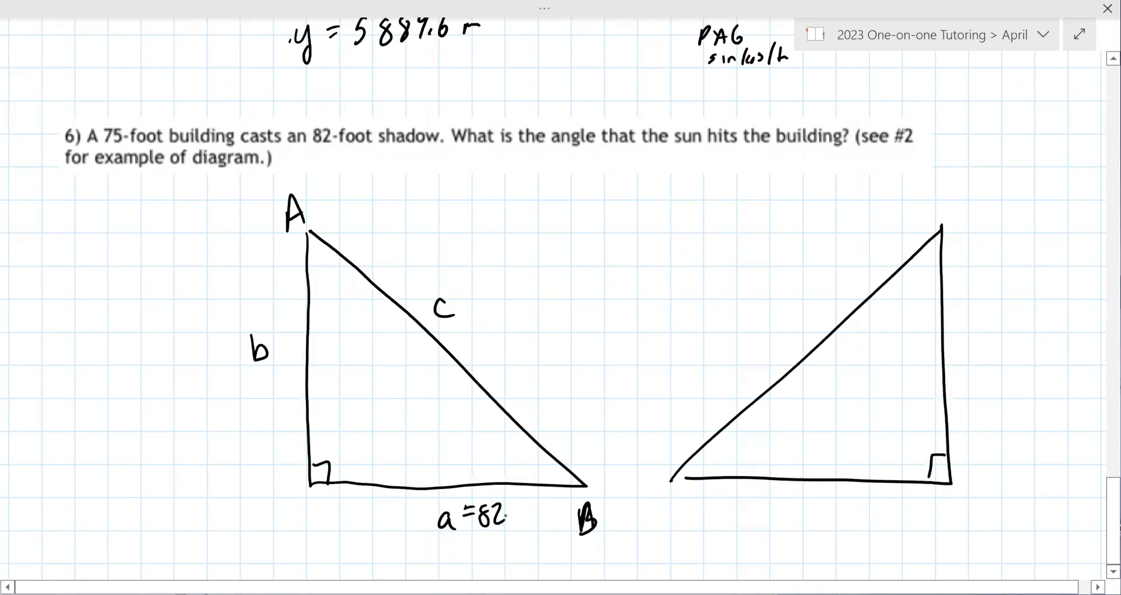
pyautogui.moveTo(273, 334); pyautogui.dragTo(282, 331)
pyautogui.moveTo(273, 339); pyautogui.dragTo(294, 344)
pyautogui.moveTo(296, 328); pyautogui.dragTo(307, 325)
pyautogui.moveTo(215, 239); pyautogui.dragTo(521, 235)
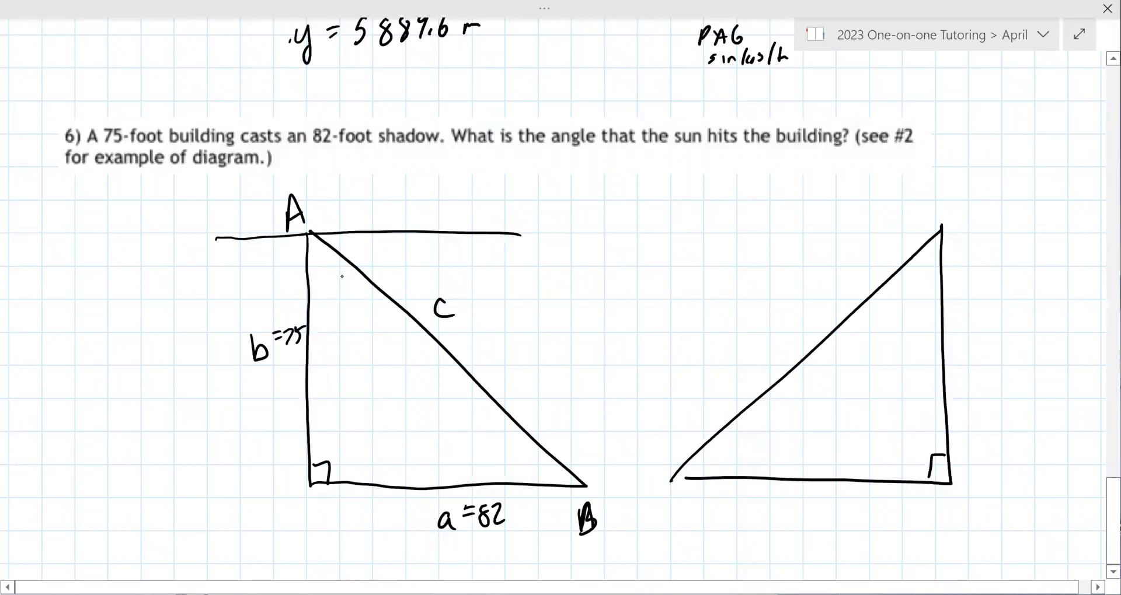
pyautogui.moveTo(337, 271)
pyautogui.mouseDown()
pyautogui.moveTo(320, 287)
pyautogui.moveTo(342, 287)
pyautogui.mouseUp()
# Delete the second right triangle and darken the first triangle's right-angle mark.
pyautogui.click(344, 286)
pyautogui.moveTo(1017, 541); pyautogui.dragTo(650, 203)
pyautogui.press('Delete')
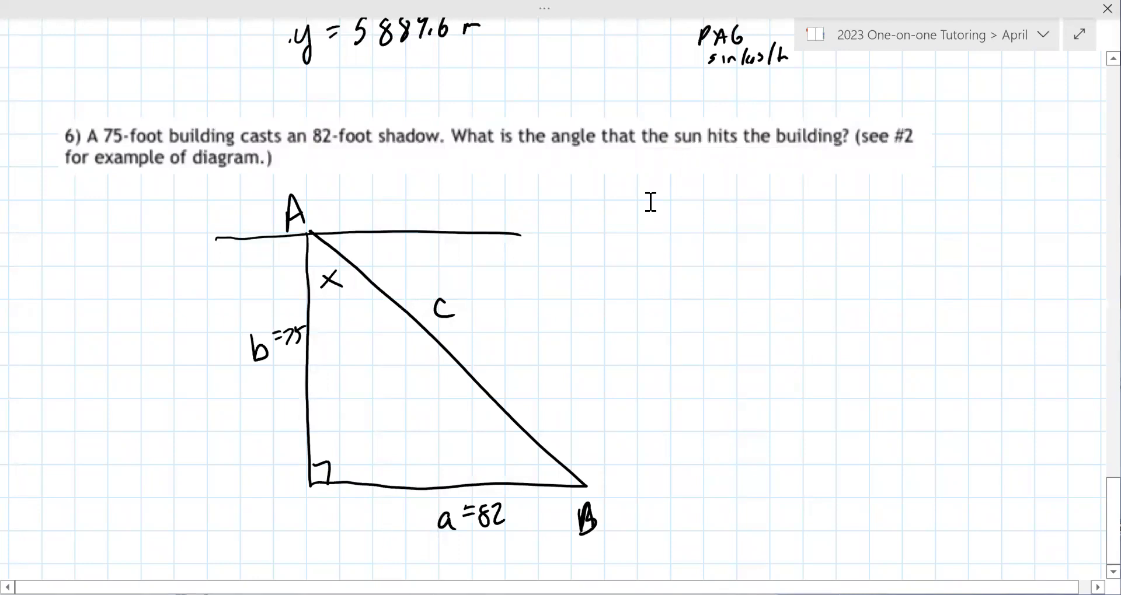
pyautogui.moveTo(315, 464)
pyautogui.mouseDown()
pyautogui.moveTo(330, 485)
pyautogui.moveTo(309, 464)
pyautogui.mouseUp()
# Handwrite tan(x) = 82/75 beside the triangle.
pyautogui.moveTo(675, 231); pyautogui.dragTo(674, 260)
pyautogui.moveTo(665, 246); pyautogui.dragTo(717, 257)
pyautogui.moveTo(730, 243)
pyautogui.mouseDown()
pyautogui.moveTo(744, 255)
pyautogui.moveTo(730, 257)
pyautogui.moveTo(758, 264)
pyautogui.mouseUp()
pyautogui.moveTo(783, 238); pyautogui.dragTo(899, 248)
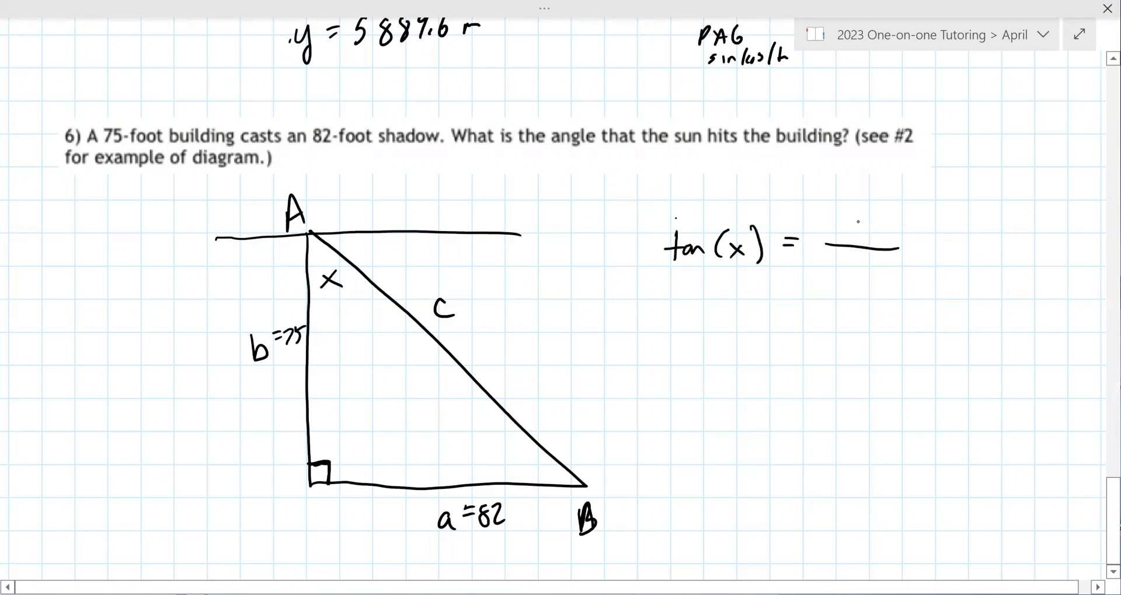
pyautogui.moveTo(858, 208)
pyautogui.mouseDown()
pyautogui.moveTo(847, 227)
pyautogui.moveTo(853, 209)
pyautogui.mouseUp()
pyautogui.moveTo(868, 208); pyautogui.dragTo(881, 225)
pyautogui.moveTo(837, 268)
pyautogui.mouseDown()
pyautogui.moveTo(840, 284)
pyautogui.moveTo(856, 283)
pyautogui.mouseUp()
pyautogui.moveTo(860, 262); pyautogui.dragTo(877, 260)
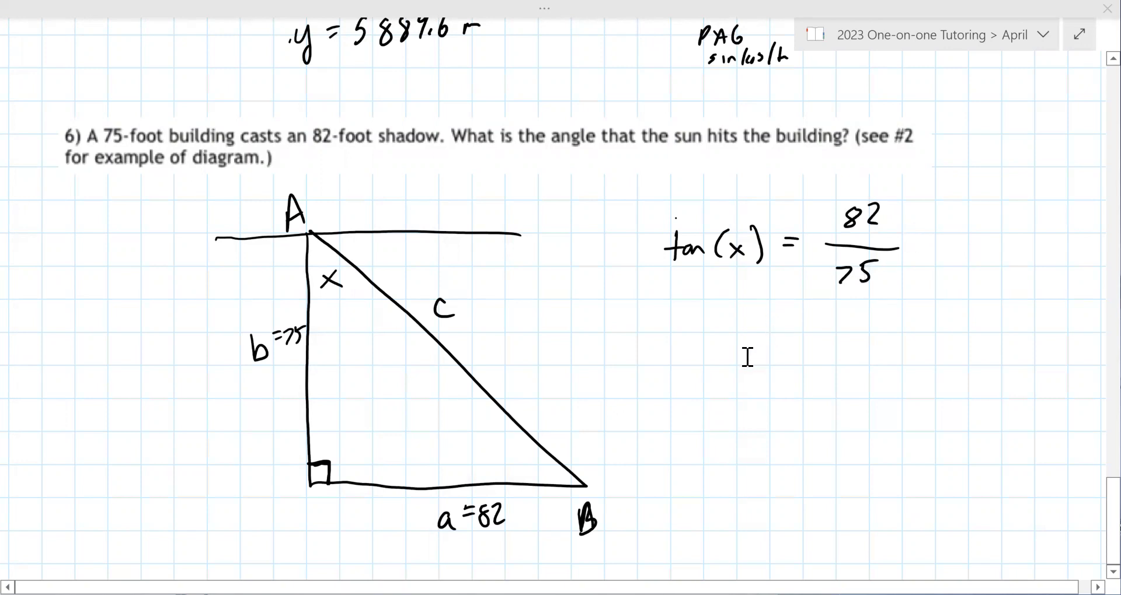
# Write the answer x = 47.6 below the tangent equation.
pyautogui.moveTo(734, 373); pyautogui.dragTo(750, 396)
pyautogui.moveTo(750, 371)
pyautogui.mouseDown()
pyautogui.moveTo(734, 395)
pyautogui.moveTo(798, 370)
pyautogui.mouseUp()
pyautogui.moveTo(782, 380); pyautogui.dragTo(844, 385)
pyautogui.moveTo(840, 368)
pyautogui.mouseDown()
pyautogui.moveTo(838, 392)
pyautogui.moveTo(862, 390)
pyautogui.mouseUp()
pyautogui.moveTo(872, 383); pyautogui.dragTo(891, 380)
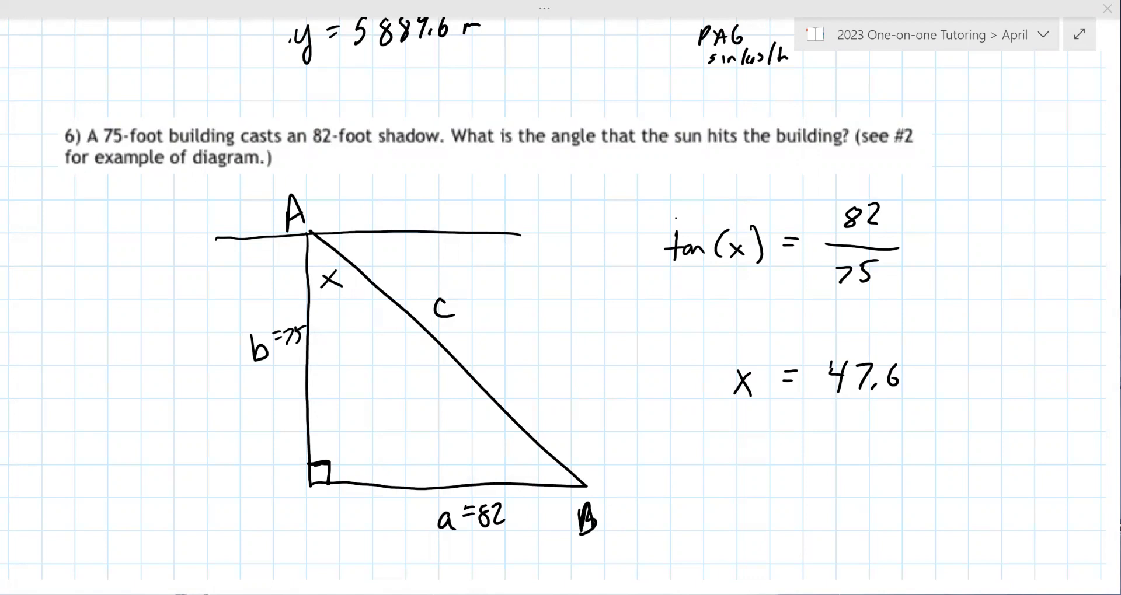
# Paste the problem 7 question, a road rising 300 feet over 2 miles, as plain text.
pyautogui.scroll(-10, 147, 156)
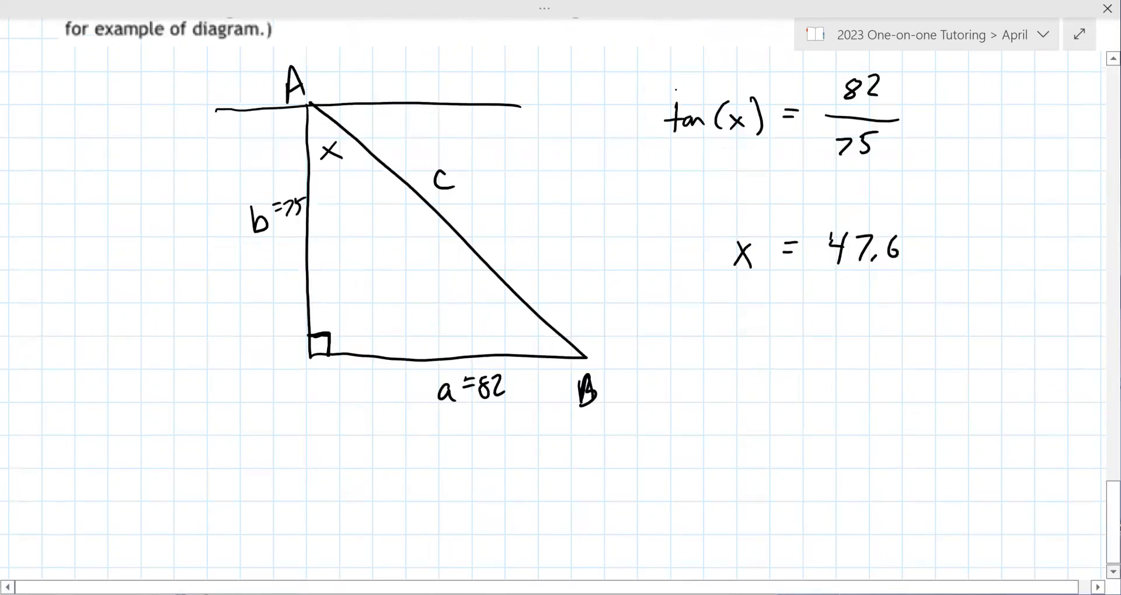
pyautogui.click(60, 93)
pyautogui.hotkey('shift', 'F10')
pyautogui.click(101, 182)
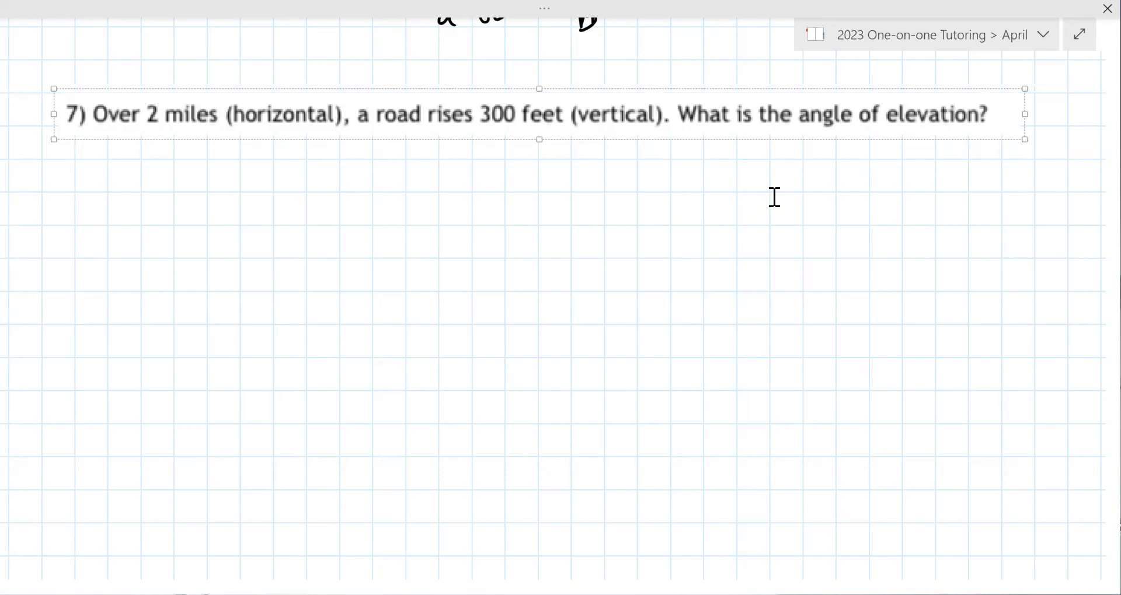
# Sketch a new right triangle on the right and delete the unwanted left one.
pyautogui.moveTo(158, 397)
pyautogui.mouseDown()
pyautogui.moveTo(278, 333)
pyautogui.moveTo(450, 295)
pyautogui.moveTo(399, 396)
pyautogui.moveTo(161, 411)
pyautogui.mouseUp()
pyautogui.moveTo(631, 255)
pyautogui.mouseDown()
pyautogui.moveTo(918, 394)
pyautogui.moveTo(740, 285)
pyautogui.moveTo(628, 247)
pyautogui.mouseUp()
pyautogui.moveTo(98, 191)
pyautogui.mouseDown()
pyautogui.moveTo(468, 496)
pyautogui.moveTo(503, 484)
pyautogui.mouseUp()
pyautogui.press('Delete')
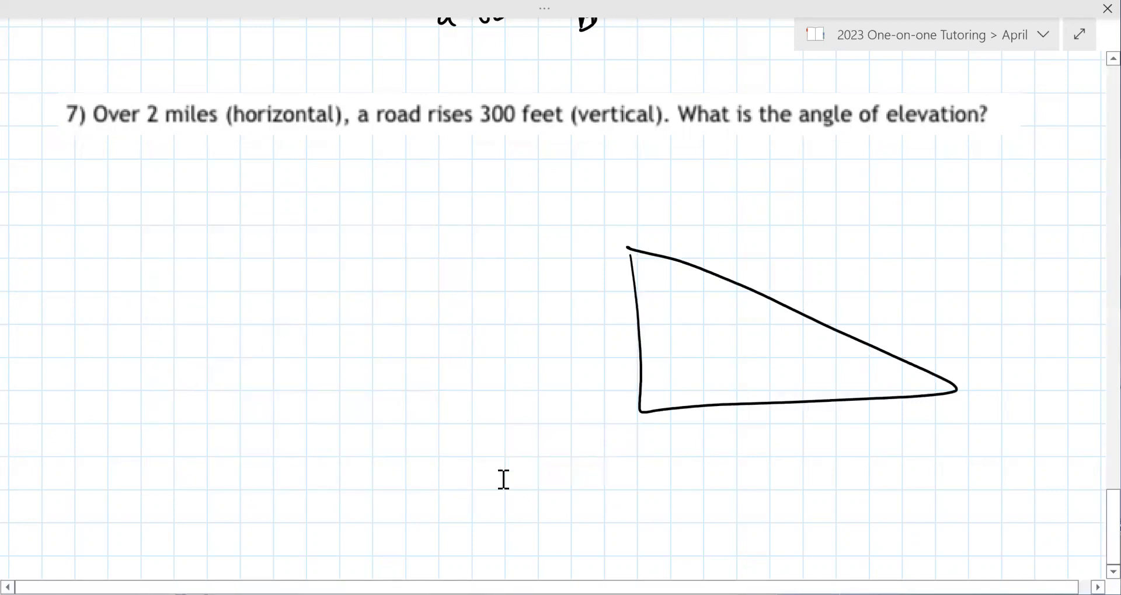
# Underline '2 miles' and 'feet' in the question and note 1 mile = 5280 below it.
pyautogui.moveTo(140, 128); pyautogui.dragTo(220, 130)
pyautogui.moveTo(518, 130)
pyautogui.mouseDown()
pyautogui.moveTo(564, 136)
pyautogui.moveTo(566, 125)
pyautogui.mouseUp()
pyautogui.moveTo(124, 167); pyautogui.dragTo(123, 190)
pyautogui.moveTo(150, 187); pyautogui.dragTo(233, 178)
pyautogui.moveTo(250, 166)
pyautogui.mouseDown()
pyautogui.moveTo(243, 182)
pyautogui.moveTo(268, 181)
pyautogui.mouseUp()
pyautogui.moveTo(276, 165)
pyautogui.mouseDown()
pyautogui.moveTo(280, 182)
pyautogui.moveTo(284, 166)
pyautogui.mouseUp()
pyautogui.moveTo(290, 165); pyautogui.dragTo(295, 168)
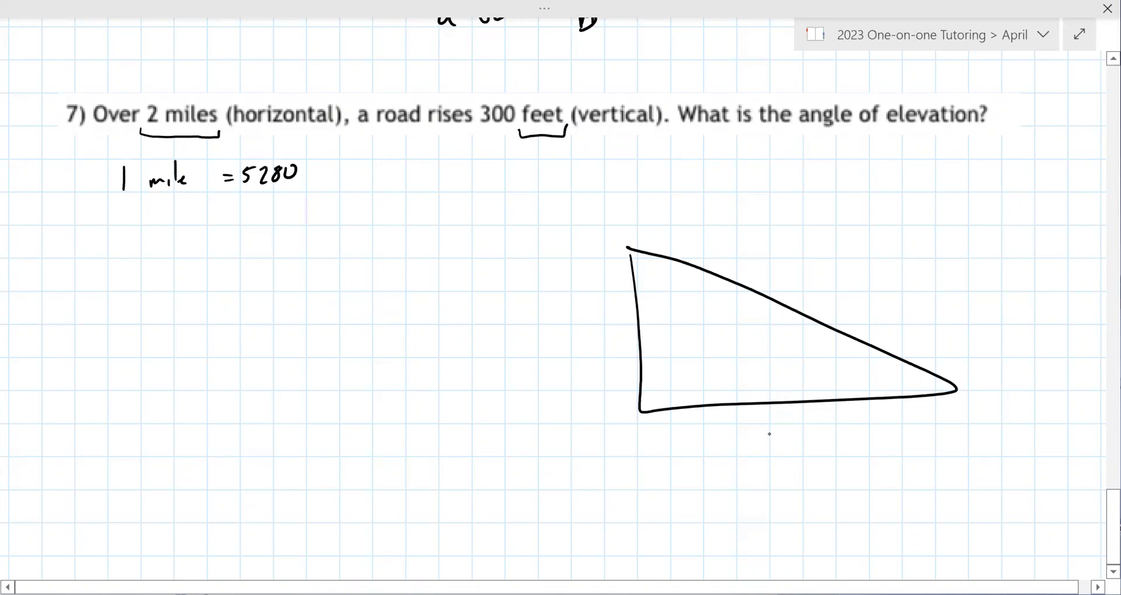
# Label the triangle's legs 300 and 10560, mark the right angle, and label the angle x°.
pyautogui.moveTo(569, 324)
pyautogui.mouseDown()
pyautogui.moveTo(567, 341)
pyautogui.moveTo(599, 324)
pyautogui.mouseUp()
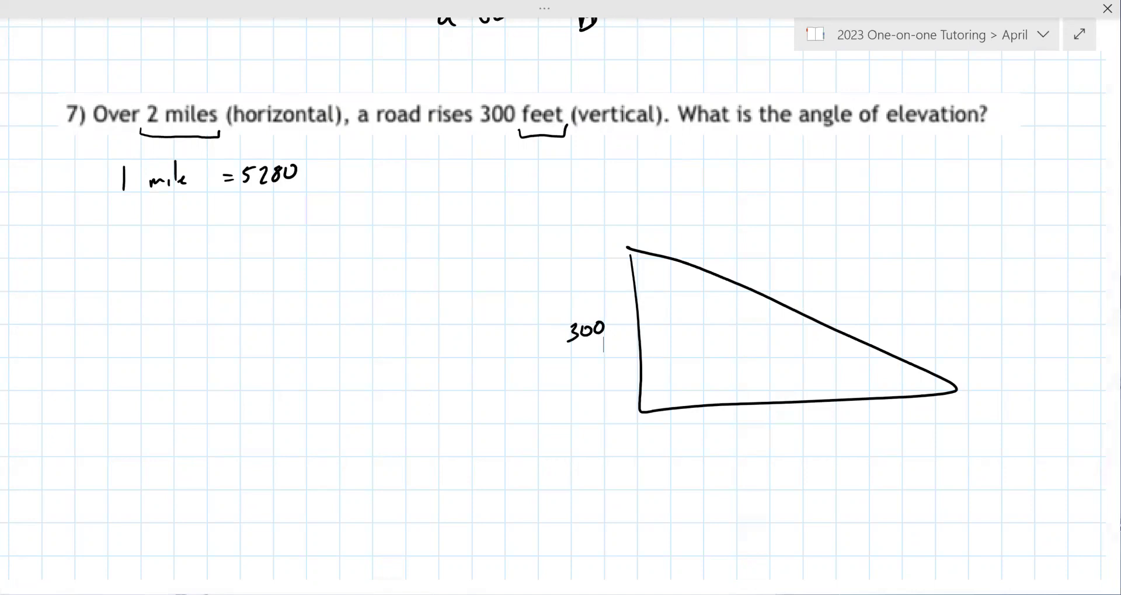
pyautogui.moveTo(738, 439)
pyautogui.mouseDown()
pyautogui.moveTo(733, 465)
pyautogui.moveTo(748, 447)
pyautogui.mouseUp()
pyautogui.moveTo(760, 444)
pyautogui.mouseDown()
pyautogui.moveTo(757, 461)
pyautogui.moveTo(785, 441)
pyautogui.mouseUp()
pyautogui.moveTo(796, 434); pyautogui.dragTo(794, 449)
pyautogui.moveTo(805, 440); pyautogui.dragTo(804, 441)
pyautogui.moveTo(638, 390); pyautogui.dragTo(661, 399)
pyautogui.moveTo(870, 374); pyautogui.dragTo(883, 387)
pyautogui.moveTo(886, 371)
pyautogui.mouseDown()
pyautogui.moveTo(869, 389)
pyautogui.moveTo(887, 370)
pyautogui.mouseUp()
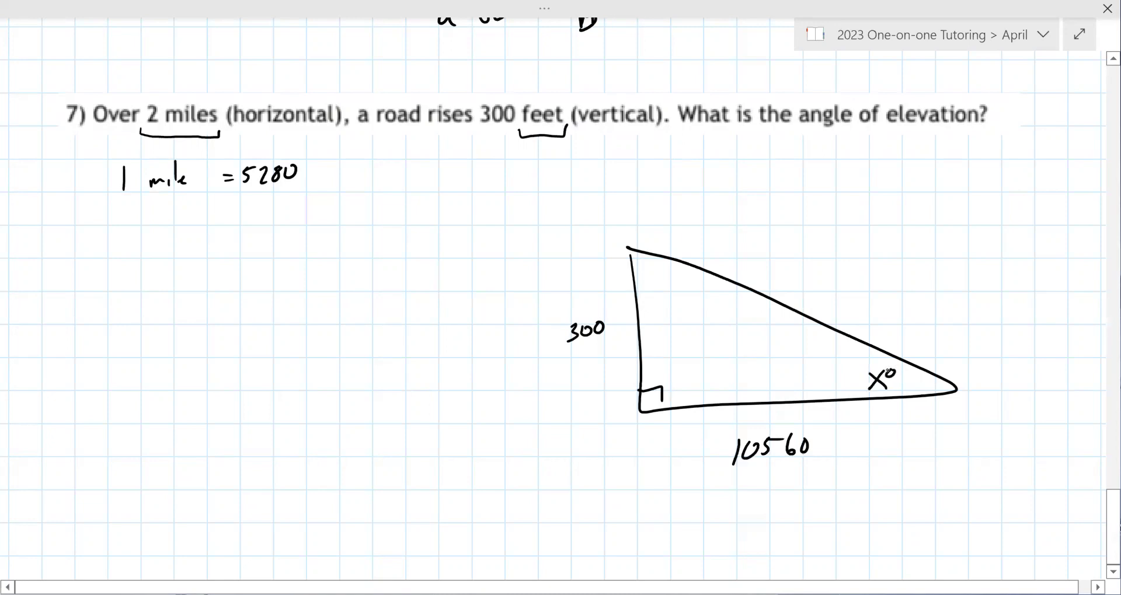
# Move the labelled triangle further left on the page.
pyautogui.moveTo(877, 457); pyautogui.dragTo(1013, 527)
pyautogui.moveTo(700, 368); pyautogui.dragTo(486, 363)
pyautogui.click(695, 308)
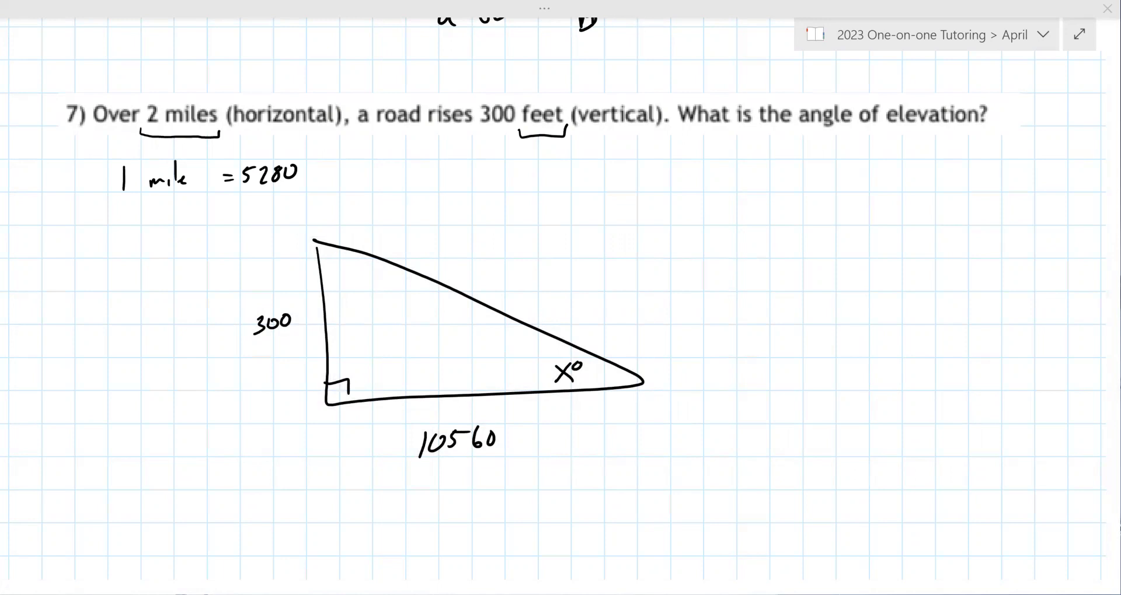
# Begin the solution by writing x = tan⁻¹( beside the triangle.
pyautogui.moveTo(663, 250); pyautogui.dragTo(677, 271)
pyautogui.moveTo(677, 251); pyautogui.dragTo(663, 271)
pyautogui.moveTo(694, 255); pyautogui.dragTo(707, 255)
pyautogui.moveTo(694, 261)
pyautogui.mouseDown()
pyautogui.moveTo(737, 266)
pyautogui.moveTo(763, 247)
pyautogui.mouseUp()
pyautogui.moveTo(759, 251); pyautogui.dragTo(773, 257)
pyautogui.moveTo(776, 244); pyautogui.dragTo(780, 243)
pyautogui.moveTo(790, 235); pyautogui.dragTo(788, 249)
pyautogui.moveTo(831, 209); pyautogui.dragTo(808, 285)
# Complete the expression with the fraction 300/10560 and a closing parenthesis.
pyautogui.moveTo(860, 222)
pyautogui.mouseDown()
pyautogui.moveTo(860, 240)
pyautogui.moveTo(877, 223)
pyautogui.mouseUp()
pyautogui.moveTo(894, 222)
pyautogui.mouseDown()
pyautogui.moveTo(888, 232)
pyautogui.moveTo(893, 222)
pyautogui.mouseUp()
pyautogui.moveTo(851, 240); pyautogui.dragTo(912, 239)
pyautogui.moveTo(839, 268); pyautogui.dragTo(834, 285)
pyautogui.moveTo(850, 272); pyautogui.dragTo(846, 275)
pyautogui.moveTo(870, 268)
pyautogui.mouseDown()
pyautogui.moveTo(859, 282)
pyautogui.moveTo(881, 279)
pyautogui.mouseUp()
pyautogui.moveTo(898, 267); pyautogui.dragTo(899, 267)
pyautogui.moveTo(923, 205)
pyautogui.mouseDown()
pyautogui.moveTo(941, 251)
pyautogui.moveTo(924, 288)
pyautogui.mouseUp()
# Write the result = 1.63° below the expression.
pyautogui.moveTo(768, 346); pyautogui.dragTo(783, 351)
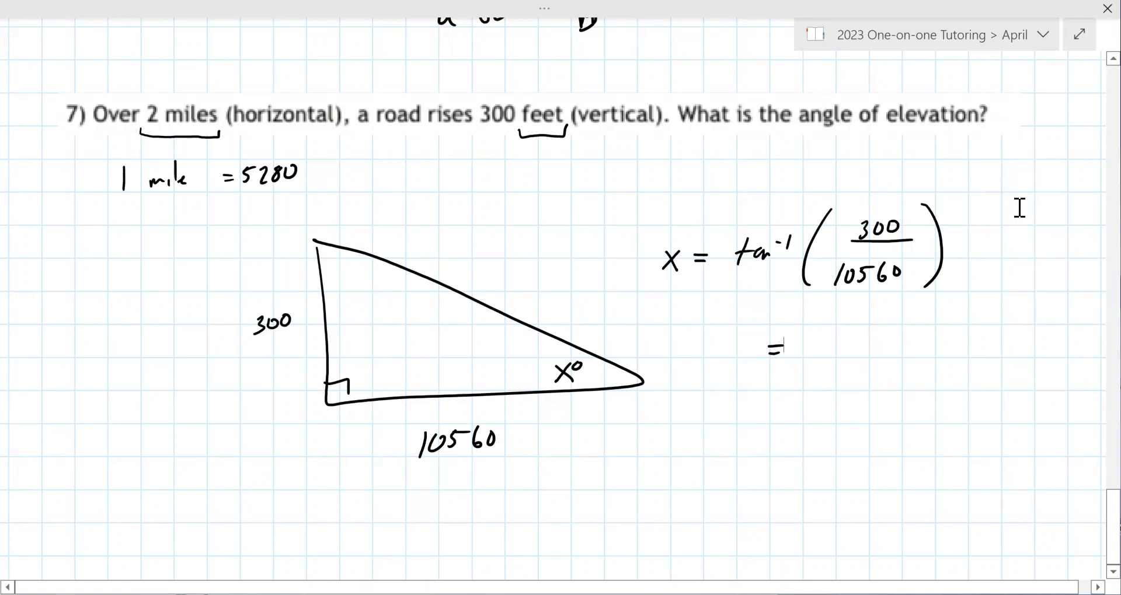
pyautogui.moveTo(832, 332); pyautogui.dragTo(825, 364)
pyautogui.click(840, 357)
pyautogui.moveTo(876, 325); pyautogui.dragTo(871, 345)
pyautogui.moveTo(894, 328); pyautogui.dragTo(895, 346)
pyautogui.moveTo(924, 315); pyautogui.dragTo(921, 322)
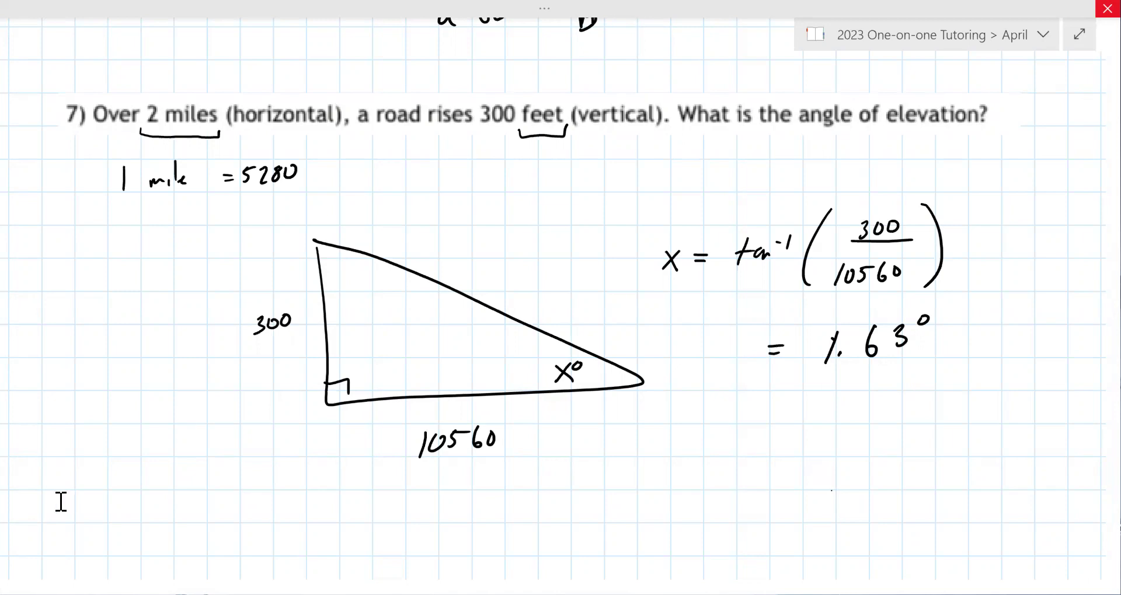
# Enlarge the problem 8 question image across the page.
pyautogui.scroll(-1, 58, 563)
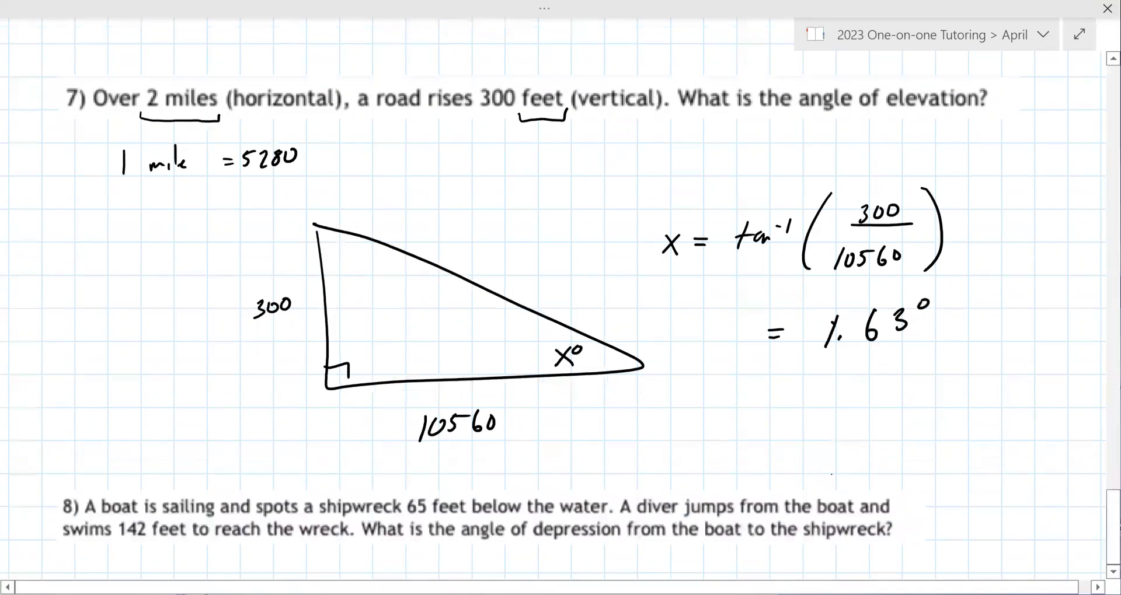
pyautogui.scroll(-8, 558, 385)
pyautogui.scroll(2, 555, 198)
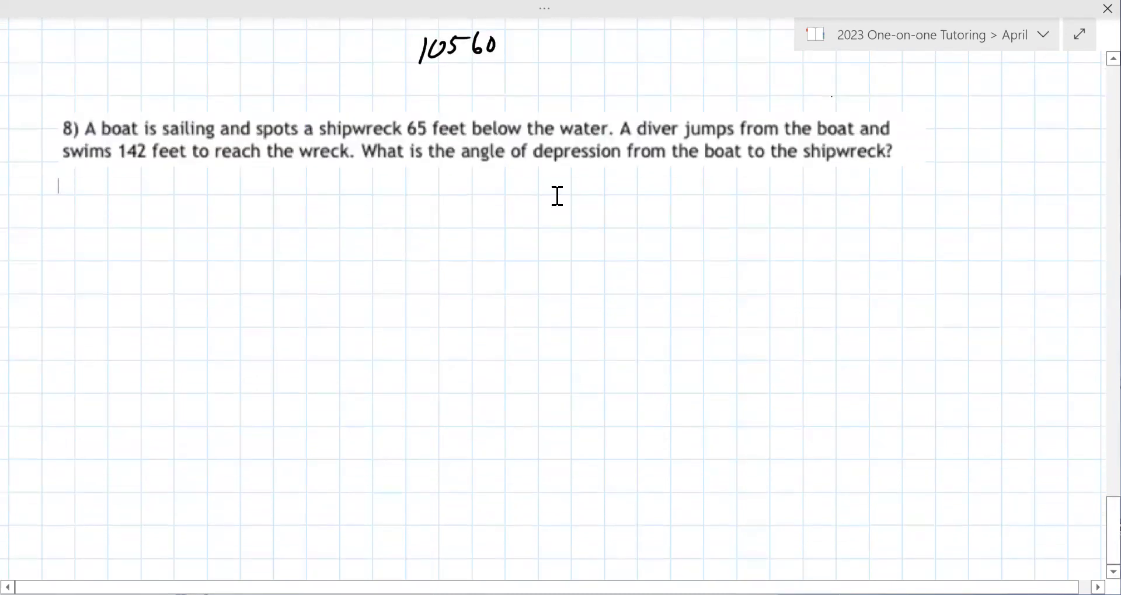
pyautogui.click(655, 159)
pyautogui.moveTo(935, 174); pyautogui.dragTo(1036, 178)
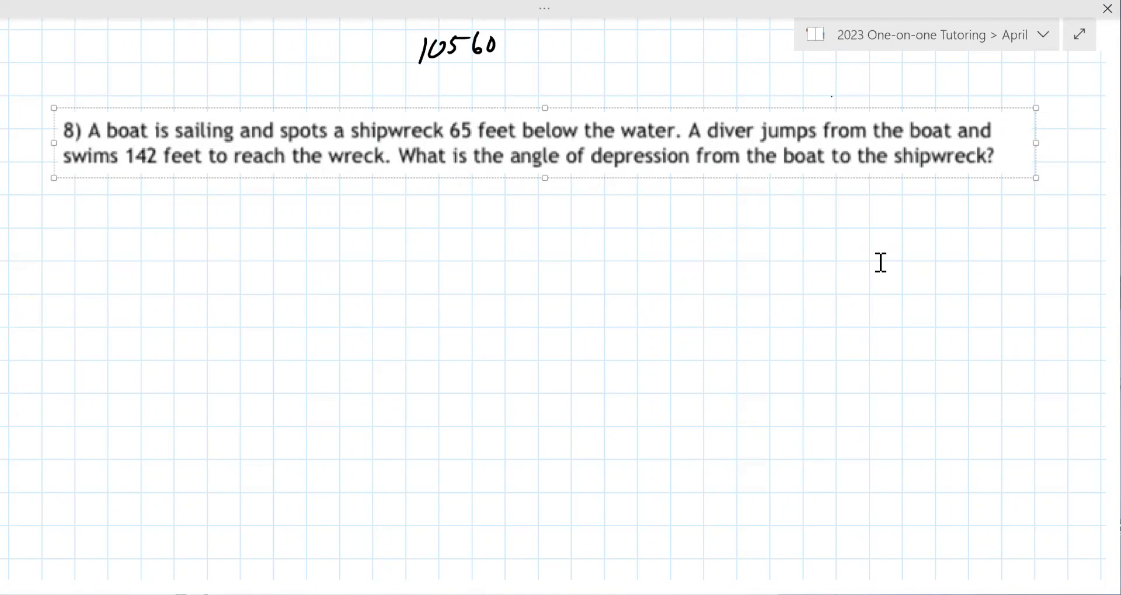
# Draw a right triangle under problem 8 and label its vertical side 65.
pyautogui.click(306, 217)
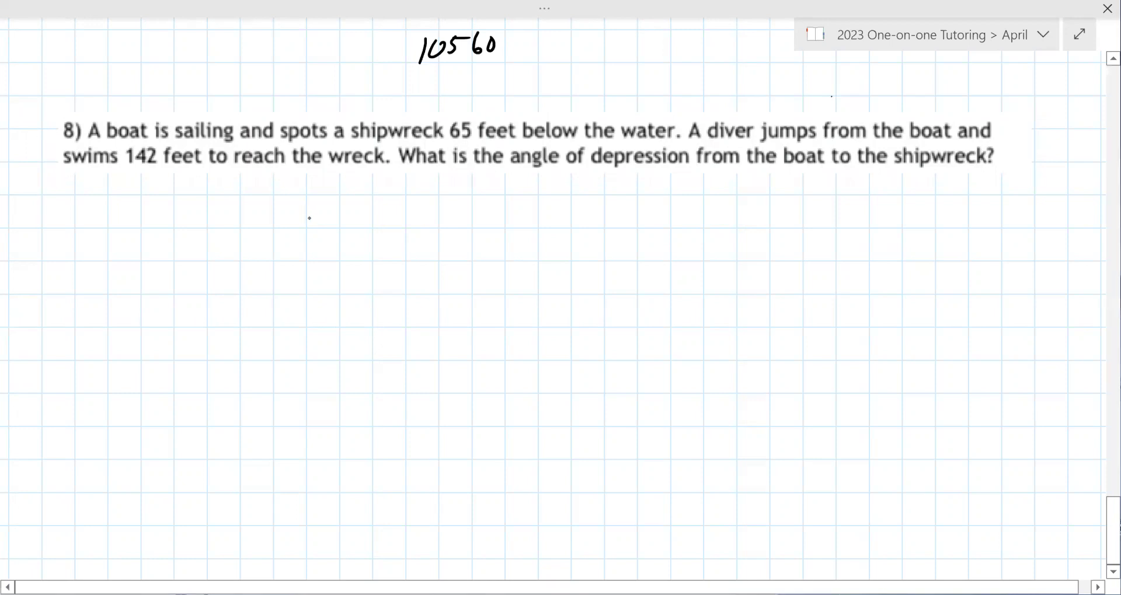
pyautogui.moveTo(308, 193)
pyautogui.mouseDown()
pyautogui.moveTo(312, 474)
pyautogui.moveTo(436, 467)
pyautogui.moveTo(432, 342)
pyautogui.moveTo(308, 182)
pyautogui.mouseUp()
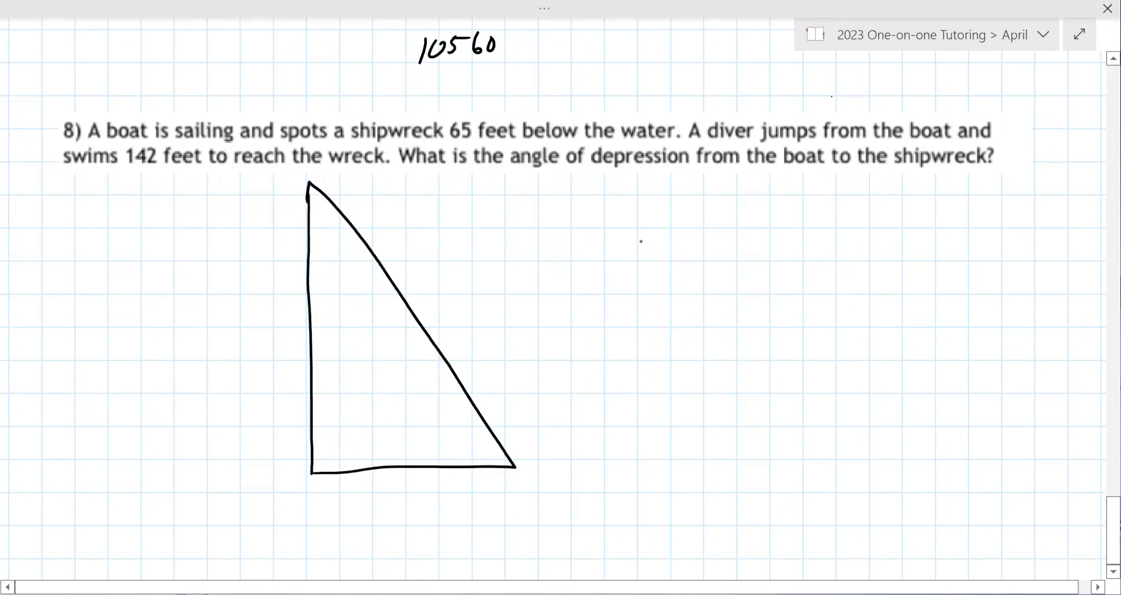
pyautogui.moveTo(259, 334); pyautogui.dragTo(252, 339)
pyautogui.moveTo(270, 318)
pyautogui.mouseDown()
pyautogui.moveTo(271, 335)
pyautogui.moveTo(286, 311)
pyautogui.mouseUp()
pyautogui.moveTo(291, 193); pyautogui.dragTo(287, 268)
pyautogui.moveTo(275, 359); pyautogui.dragTo(273, 483)
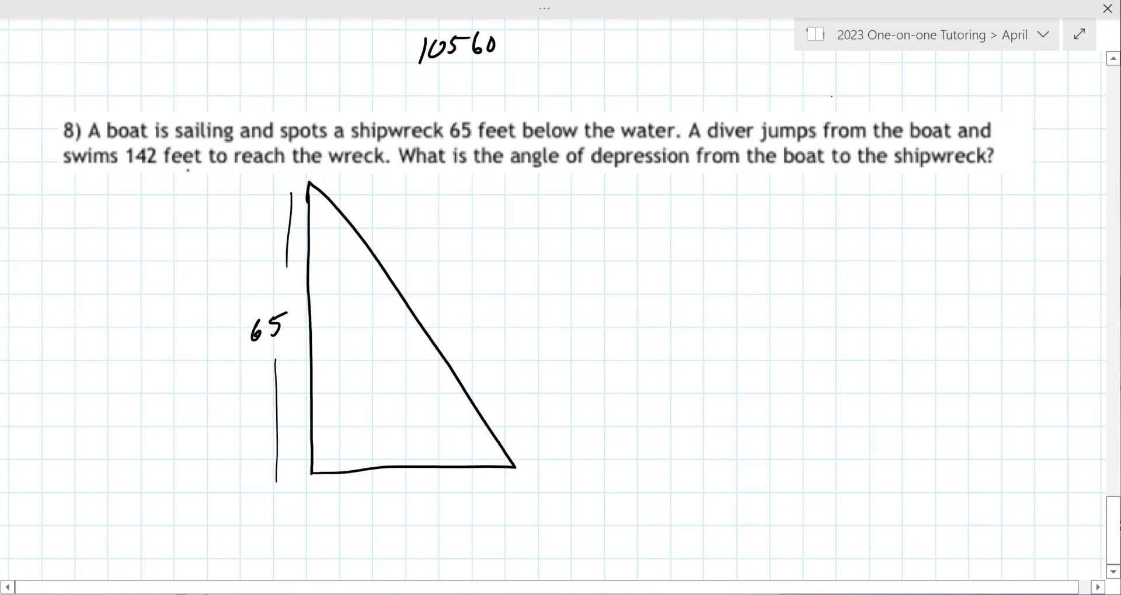
# Trace the hypotenuse and label it 142.
pyautogui.moveTo(316, 179)
pyautogui.mouseDown()
pyautogui.moveTo(399, 277)
pyautogui.moveTo(487, 427)
pyautogui.mouseUp()
pyautogui.moveTo(440, 284); pyautogui.dragTo(434, 312)
pyautogui.moveTo(450, 286); pyautogui.dragTo(454, 313)
pyautogui.moveTo(461, 289); pyautogui.dragTo(474, 308)
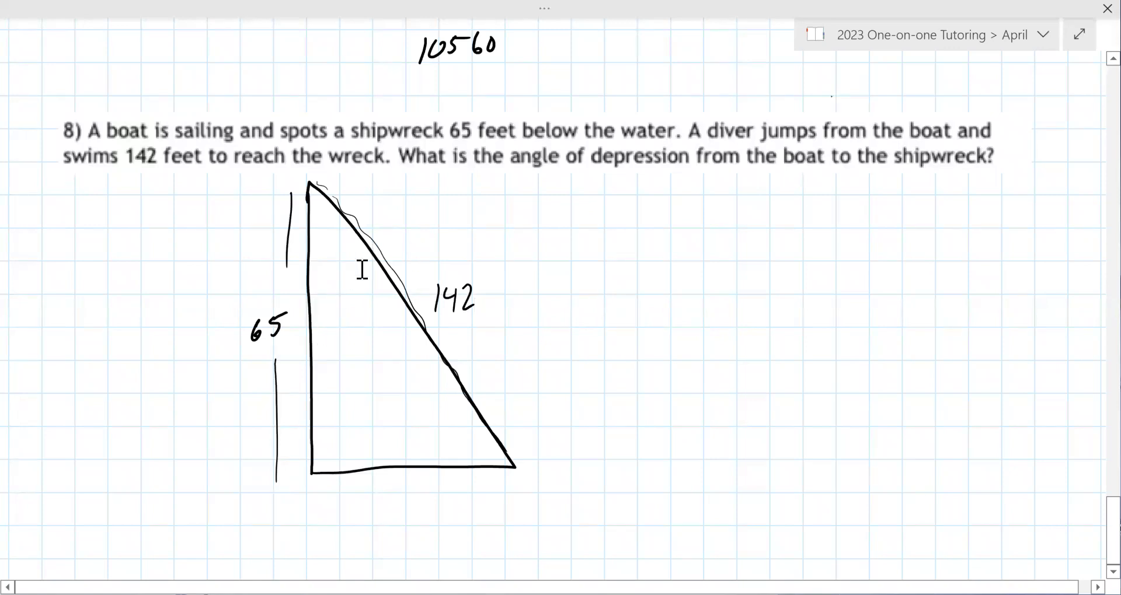
# Draw a second right triangle to the right, labelled 65 and 142.
pyautogui.moveTo(613, 211)
pyautogui.mouseDown()
pyautogui.moveTo(616, 308)
pyautogui.moveTo(839, 303)
pyautogui.moveTo(620, 200)
pyautogui.moveTo(613, 211)
pyautogui.mouseUp()
pyautogui.moveTo(566, 252)
pyautogui.mouseDown()
pyautogui.moveTo(559, 262)
pyautogui.moveTo(576, 267)
pyautogui.mouseUp()
pyautogui.moveTo(708, 206); pyautogui.dragTo(720, 223)
pyautogui.moveTo(729, 207); pyautogui.dragTo(740, 221)
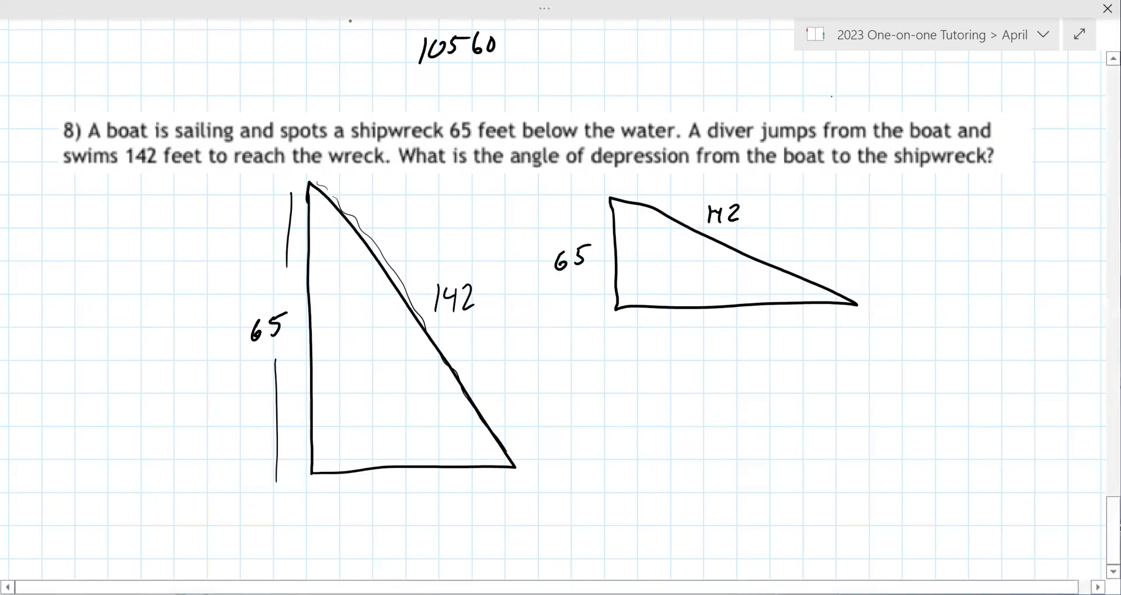
# Cross out the second triangle in red ink and mark angle x° at the first triangle's lower-right corner.
pyautogui.click(194, 108)
pyautogui.moveTo(623, 191); pyautogui.dragTo(831, 328)
pyautogui.moveTo(799, 204); pyautogui.dragTo(615, 318)
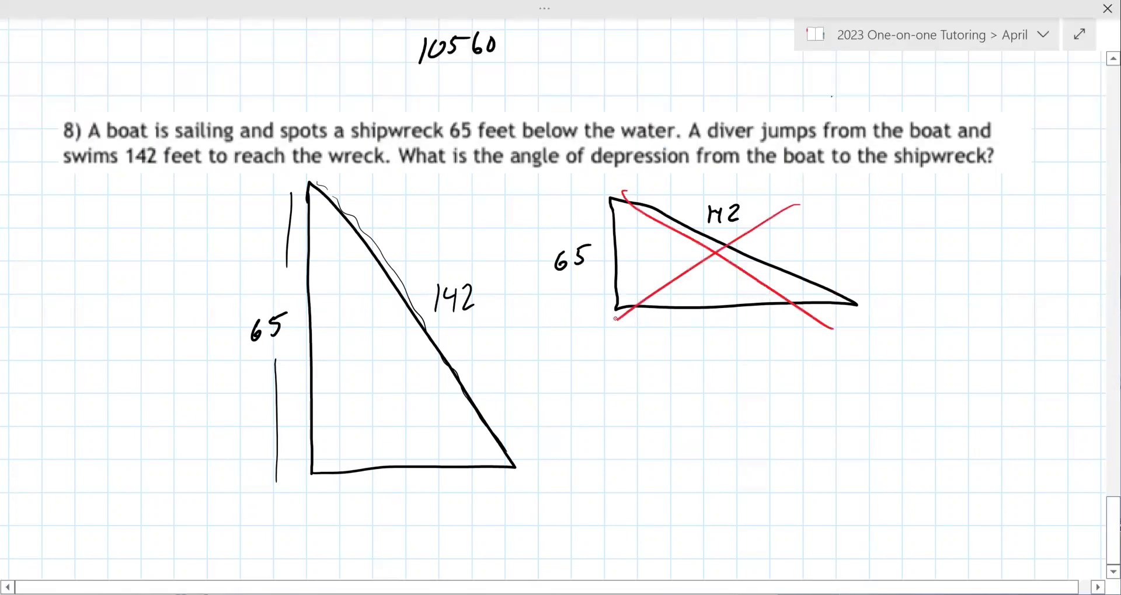
pyautogui.moveTo(472, 438)
pyautogui.mouseDown()
pyautogui.moveTo(455, 457)
pyautogui.moveTo(474, 455)
pyautogui.moveTo(478, 435)
pyautogui.mouseUp()
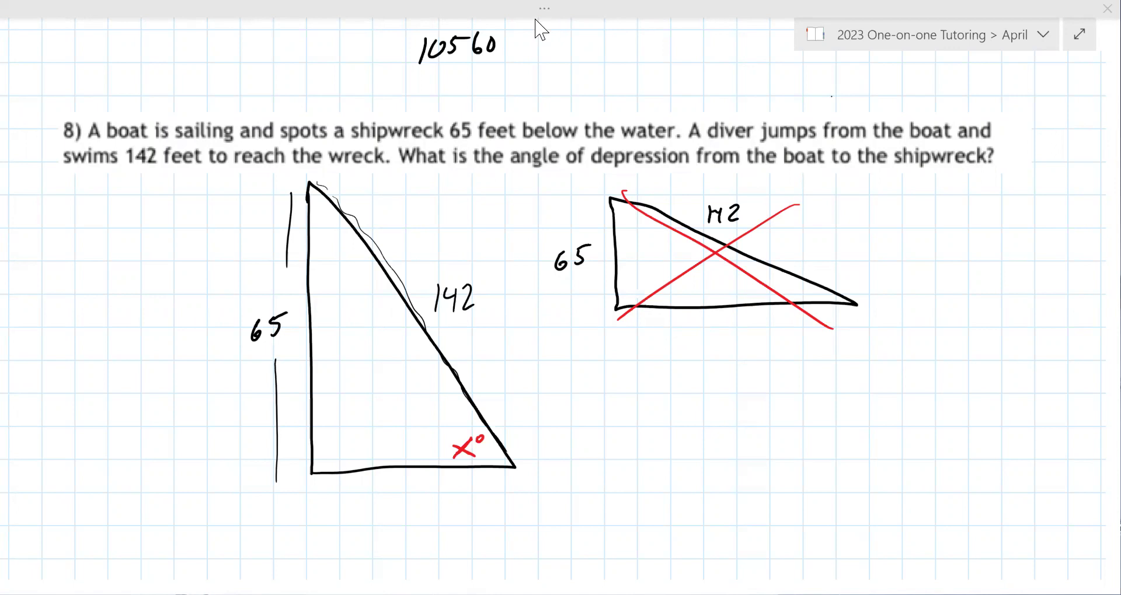
# Write X = to start problem 8's equation.
pyautogui.moveTo(638, 426); pyautogui.dragTo(651, 447)
pyautogui.moveTo(652, 427)
pyautogui.mouseDown()
pyautogui.moveTo(635, 449)
pyautogui.moveTo(670, 425)
pyautogui.mouseUp()
pyautogui.moveTo(657, 435); pyautogui.dragTo(672, 434)
# Write sin⁻¹(65/142) after X =.
pyautogui.moveTo(712, 422); pyautogui.dragTo(701, 438)
pyautogui.moveTo(722, 423)
pyautogui.mouseDown()
pyautogui.moveTo(721, 439)
pyautogui.moveTo(745, 435)
pyautogui.mouseUp()
pyautogui.moveTo(751, 426); pyautogui.dragTo(760, 424)
pyautogui.moveTo(831, 398)
pyautogui.mouseDown()
pyautogui.moveTo(824, 412)
pyautogui.moveTo(840, 415)
pyautogui.mouseUp()
pyautogui.moveTo(843, 401); pyautogui.dragTo(866, 399)
pyautogui.moveTo(814, 436); pyautogui.dragTo(847, 431)
pyautogui.moveTo(823, 444)
pyautogui.mouseDown()
pyautogui.moveTo(822, 461)
pyautogui.moveTo(838, 458)
pyautogui.mouseUp()
pyautogui.moveTo(844, 444); pyautogui.dragTo(854, 459)
# Finish with = 27.2°, then paste problem 9's question below the solution.
pyautogui.moveTo(876, 397); pyautogui.dragTo(888, 458)
pyautogui.moveTo(903, 427); pyautogui.dragTo(915, 433)
pyautogui.moveTo(948, 419); pyautogui.dragTo(957, 446)
pyautogui.click(976, 438)
pyautogui.moveTo(962, 418)
pyautogui.mouseDown()
pyautogui.moveTo(970, 442)
pyautogui.moveTo(1022, 412)
pyautogui.mouseUp()
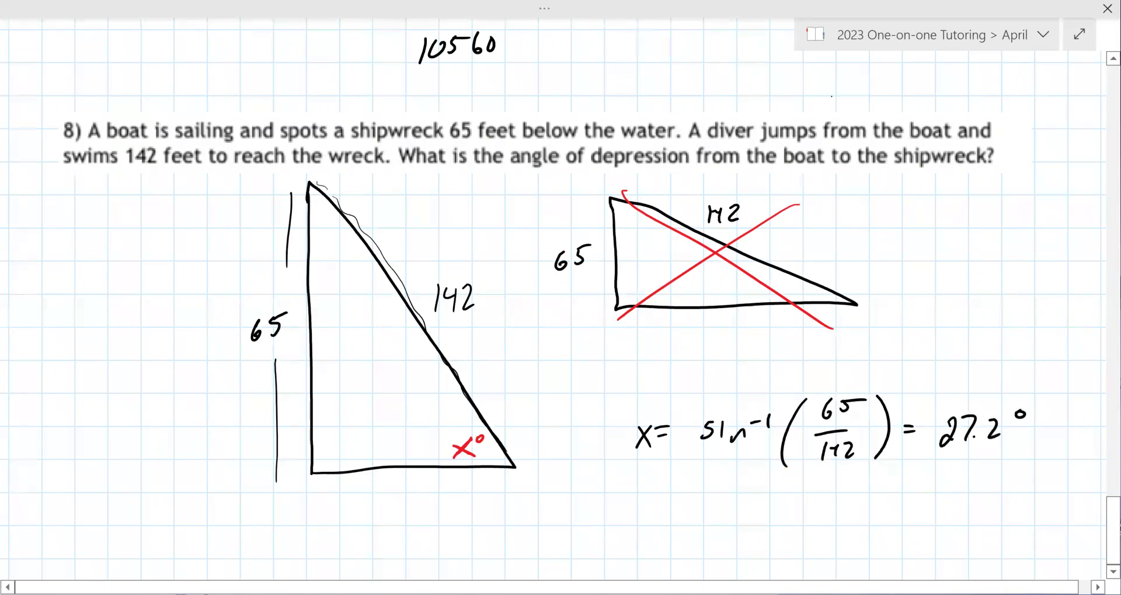
pyautogui.scroll(-6, 7, 293)
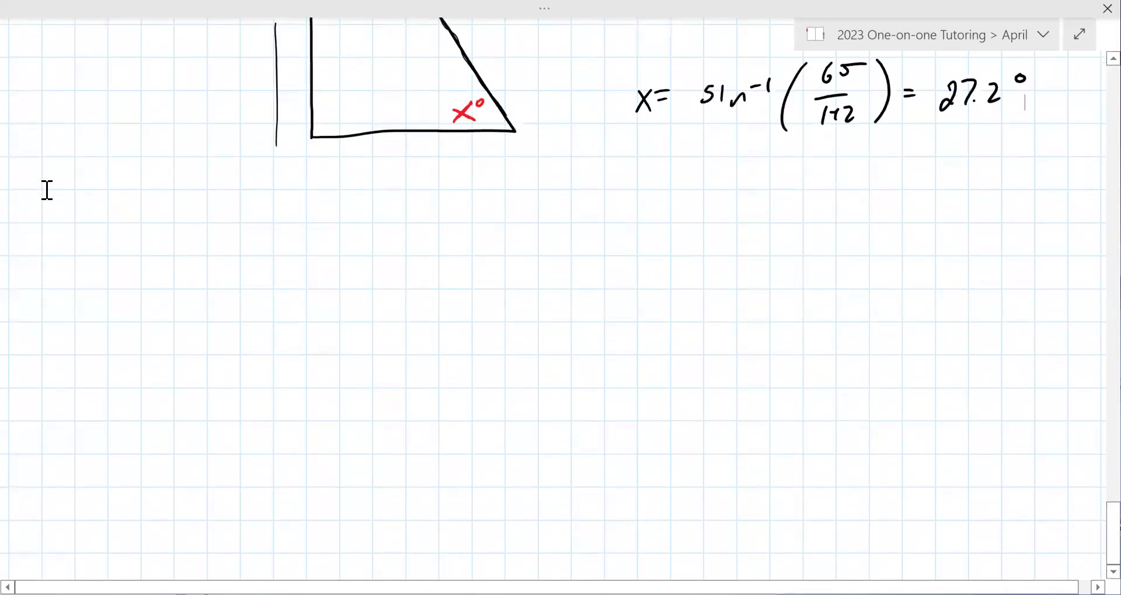
pyautogui.hotkey('ctrl', 'v')
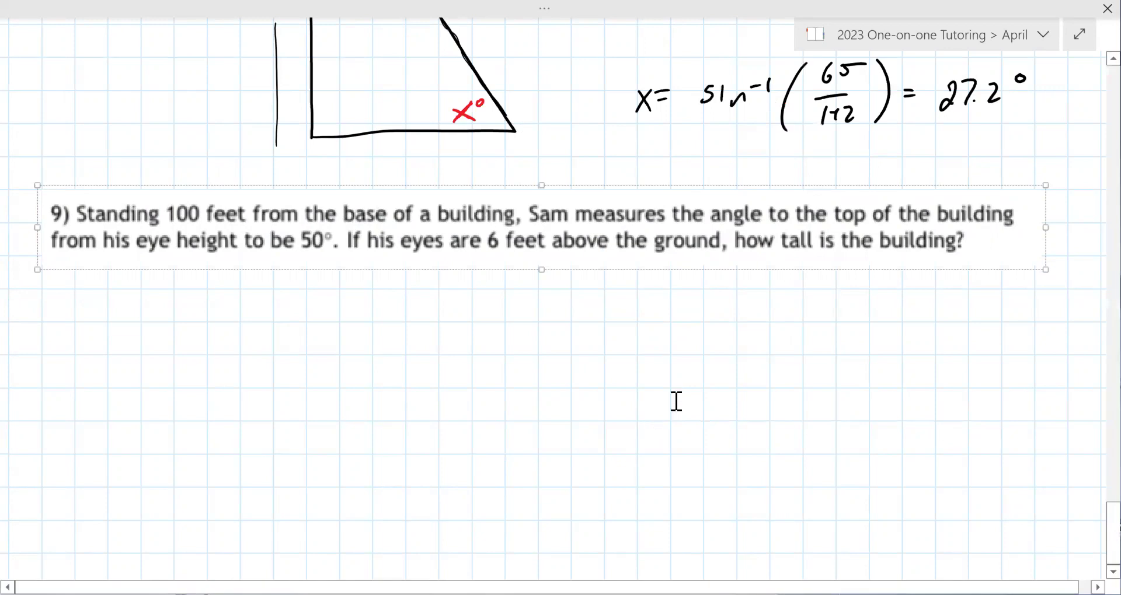
# Sketch two triangles under problem 9, delete the first, and move the other left beneath the question.
pyautogui.scroll(-3, 1018, 545)
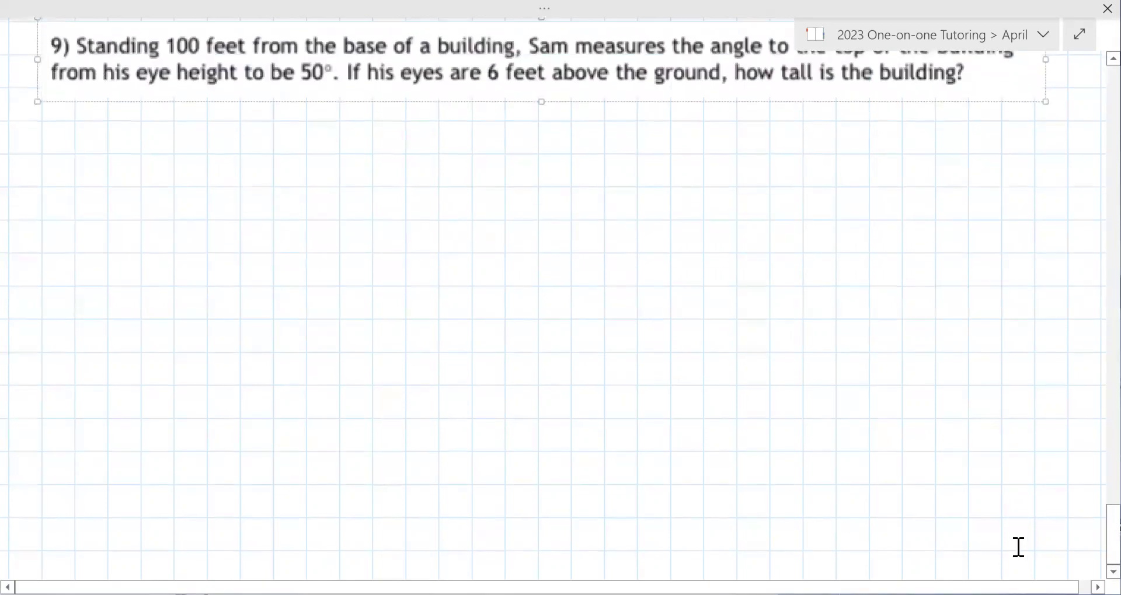
pyautogui.scroll(2, 702, 374)
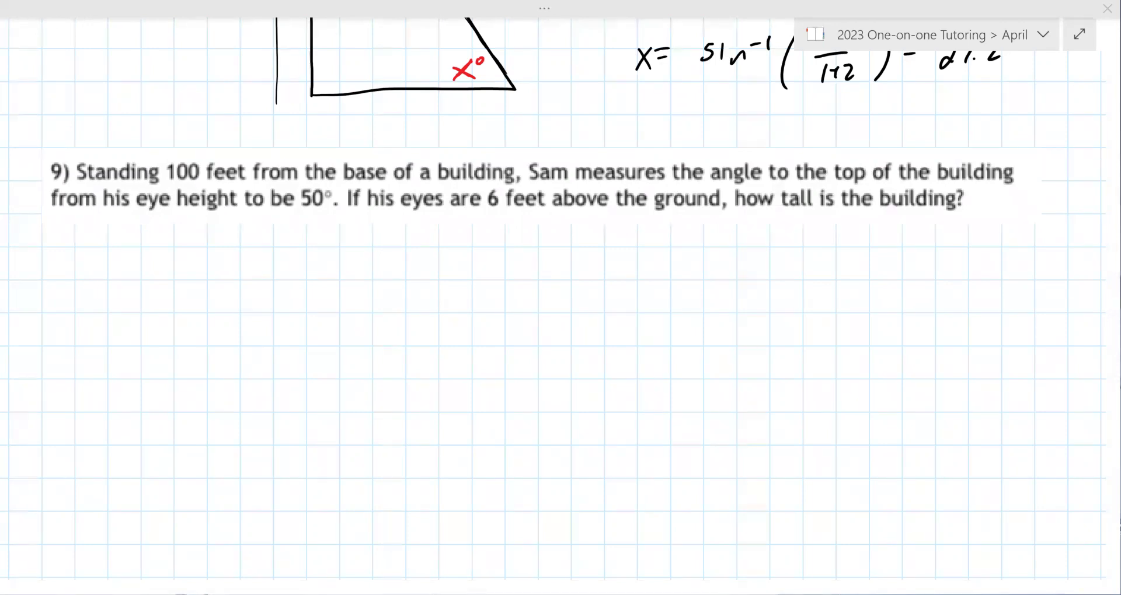
pyautogui.moveTo(251, 409)
pyautogui.mouseDown()
pyautogui.moveTo(500, 260)
pyautogui.moveTo(532, 273)
pyautogui.moveTo(533, 374)
pyautogui.moveTo(474, 403)
pyautogui.moveTo(253, 411)
pyautogui.mouseUp()
pyautogui.moveTo(641, 238)
pyautogui.mouseDown()
pyautogui.moveTo(650, 392)
pyautogui.moveTo(943, 399)
pyautogui.moveTo(642, 236)
pyautogui.mouseUp()
pyautogui.moveTo(563, 476); pyautogui.dragTo(180, 237)
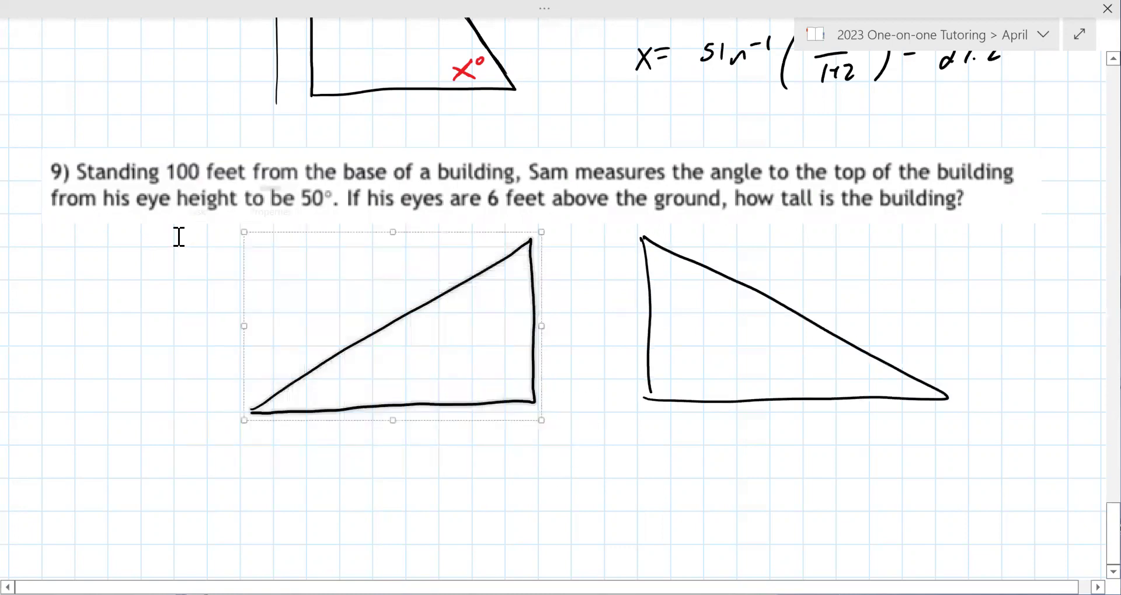
pyautogui.press('Delete')
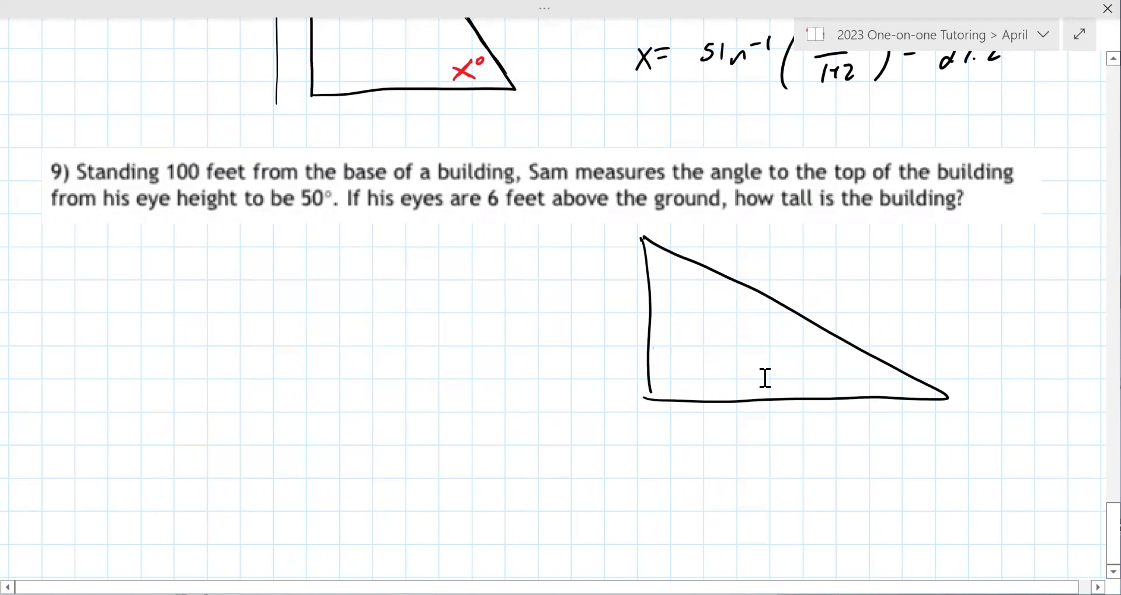
pyautogui.moveTo(1016, 458); pyautogui.dragTo(527, 208)
pyautogui.moveTo(671, 318)
pyautogui.mouseDown()
pyautogui.moveTo(388, 313)
pyautogui.moveTo(398, 328)
pyautogui.mouseUp()
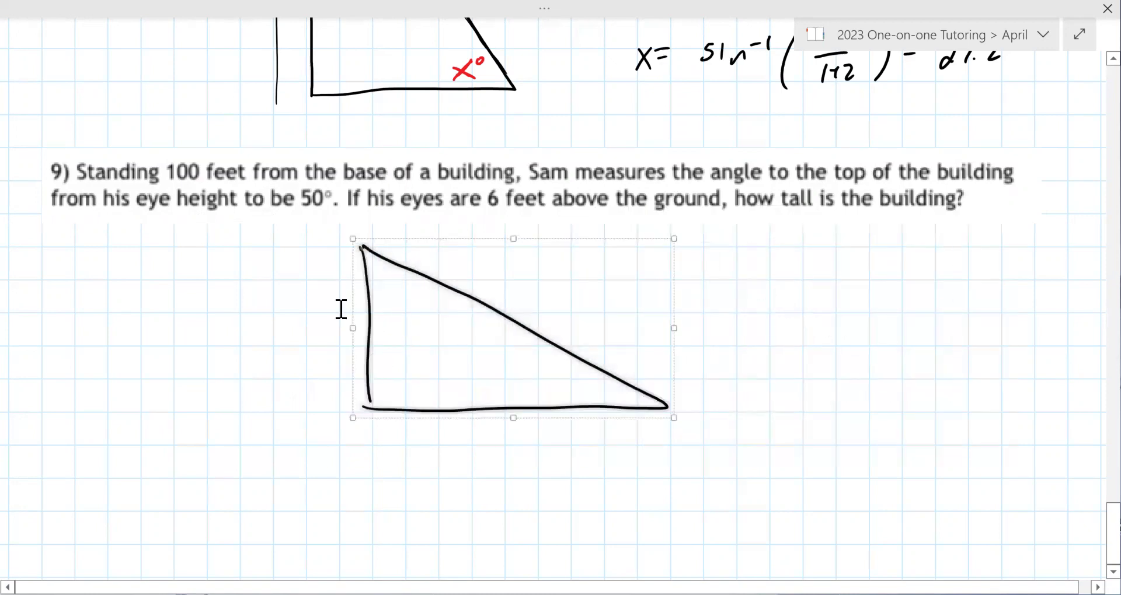
# Draw a stick-figure observer with eye height 6, and label the base 100 and the angle 50°.
pyautogui.click(680, 397)
pyautogui.moveTo(679, 397)
pyautogui.mouseDown()
pyautogui.moveTo(666, 403)
pyautogui.moveTo(686, 396)
pyautogui.mouseUp()
pyautogui.moveTo(676, 411)
pyautogui.mouseDown()
pyautogui.moveTo(650, 474)
pyautogui.moveTo(691, 461)
pyautogui.mouseUp()
pyautogui.moveTo(658, 425)
pyautogui.mouseDown()
pyautogui.moveTo(725, 429)
pyautogui.moveTo(712, 468)
pyautogui.mouseUp()
pyautogui.moveTo(744, 419); pyautogui.dragTo(738, 442)
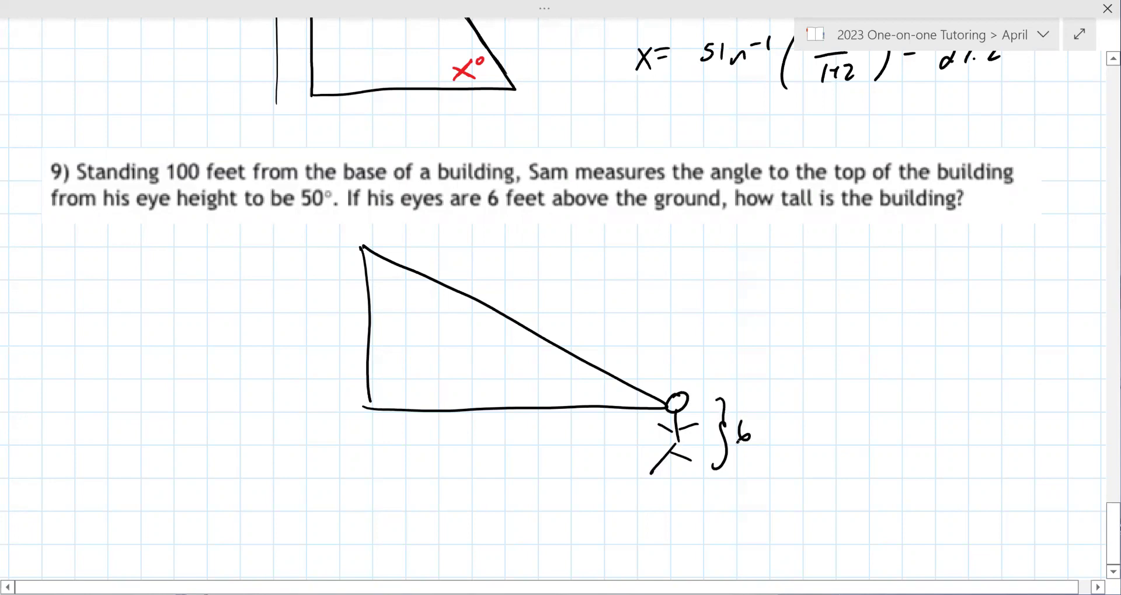
pyautogui.moveTo(512, 427)
pyautogui.mouseDown()
pyautogui.moveTo(503, 447)
pyautogui.moveTo(536, 424)
pyautogui.mouseUp()
pyautogui.moveTo(562, 380); pyautogui.dragTo(560, 395)
pyautogui.moveTo(578, 382); pyautogui.dragTo(587, 379)
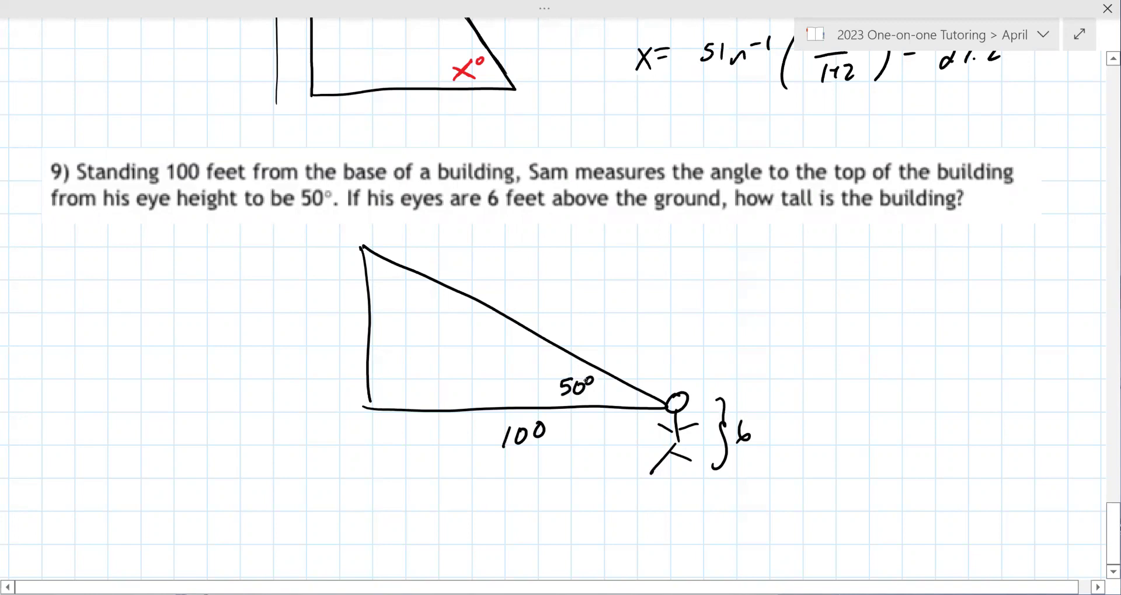
# Mark the right angle, label sides a and c, underline the question, and write a + 6.
pyautogui.moveTo(364, 385)
pyautogui.mouseDown()
pyautogui.moveTo(387, 383)
pyautogui.moveTo(385, 405)
pyautogui.mouseUp()
pyautogui.moveTo(336, 323); pyautogui.dragTo(340, 339)
pyautogui.moveTo(513, 273); pyautogui.dragTo(518, 284)
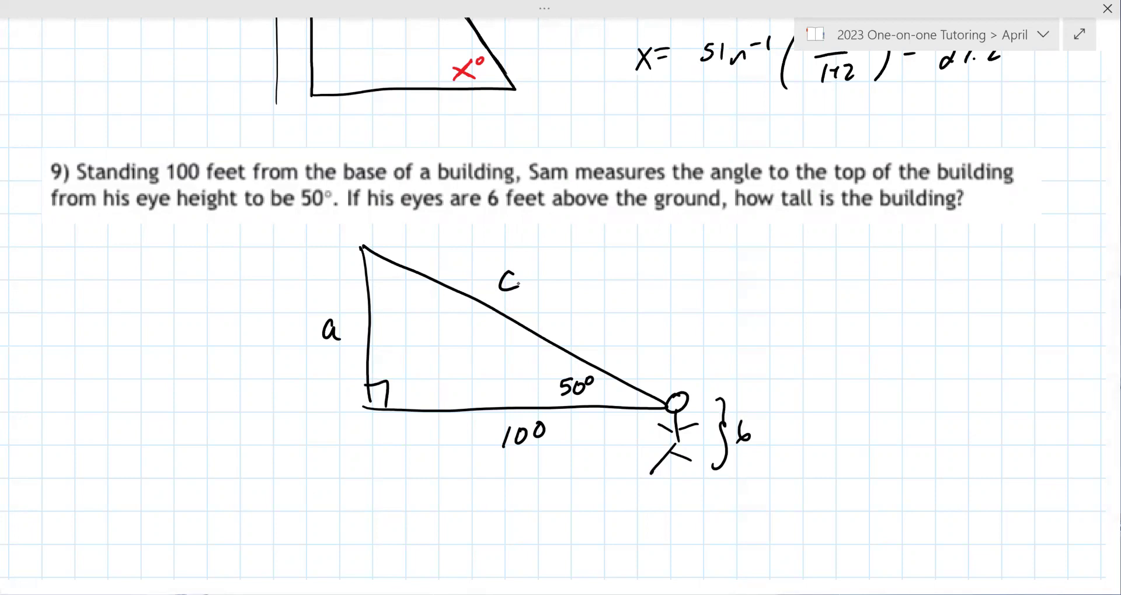
pyautogui.moveTo(781, 223); pyautogui.dragTo(988, 220)
pyautogui.moveTo(887, 249); pyautogui.dragTo(890, 258)
pyautogui.moveTo(909, 243); pyautogui.dragTo(927, 252)
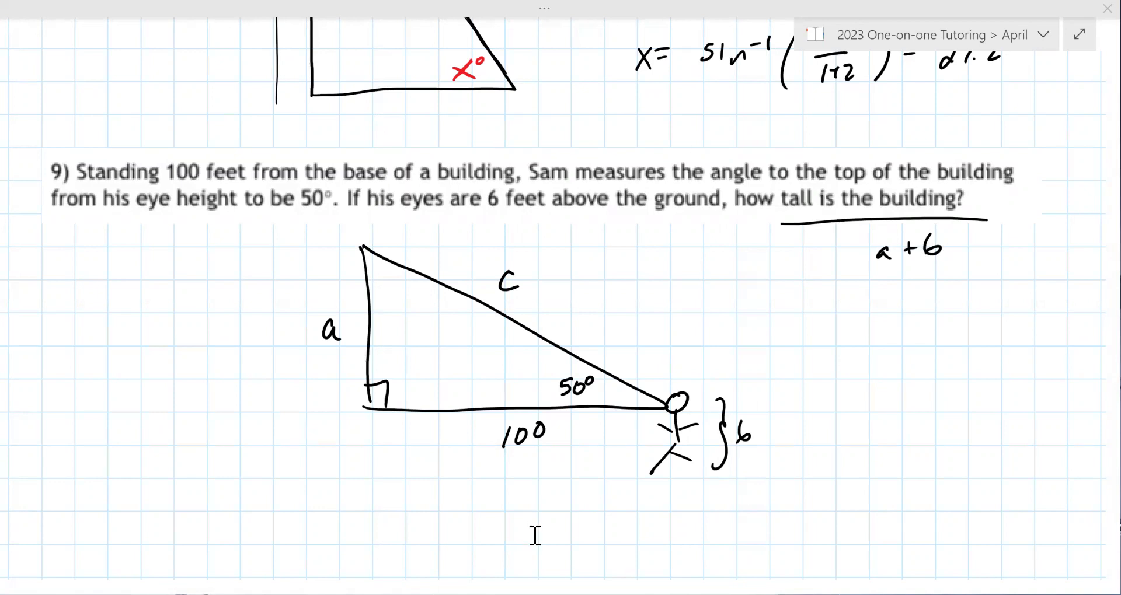
# Ink sin(50) = a/100 under the triangle to set up solving for side a.
pyautogui.moveTo(544, 527)
pyautogui.mouseDown()
pyautogui.moveTo(533, 549)
pyautogui.moveTo(553, 547)
pyautogui.mouseUp()
pyautogui.click(593, 546)
pyautogui.moveTo(559, 546); pyautogui.dragTo(586, 549)
pyautogui.moveTo(596, 523)
pyautogui.mouseDown()
pyautogui.moveTo(593, 544)
pyautogui.moveTo(608, 521)
pyautogui.mouseUp()
pyautogui.moveTo(620, 523); pyautogui.dragTo(630, 548)
pyautogui.moveTo(668, 524); pyautogui.dragTo(679, 531)
pyautogui.moveTo(734, 513); pyautogui.dragTo(737, 522)
pyautogui.moveTo(718, 530)
pyautogui.mouseDown()
pyautogui.moveTo(745, 530)
pyautogui.moveTo(717, 561)
pyautogui.mouseUp()
pyautogui.moveTo(731, 545); pyautogui.dragTo(739, 546)
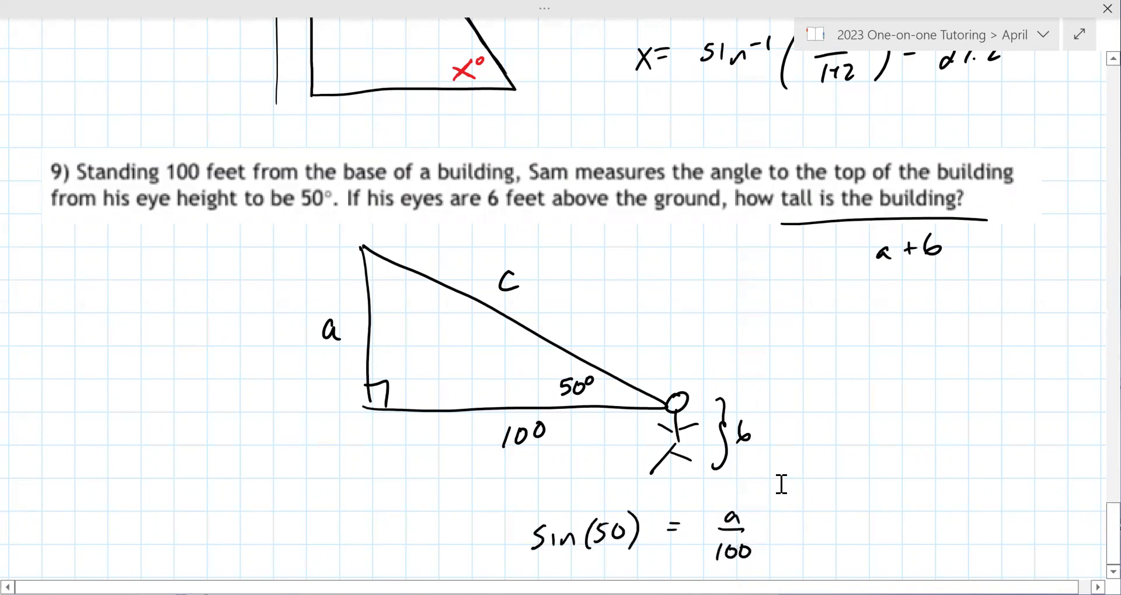
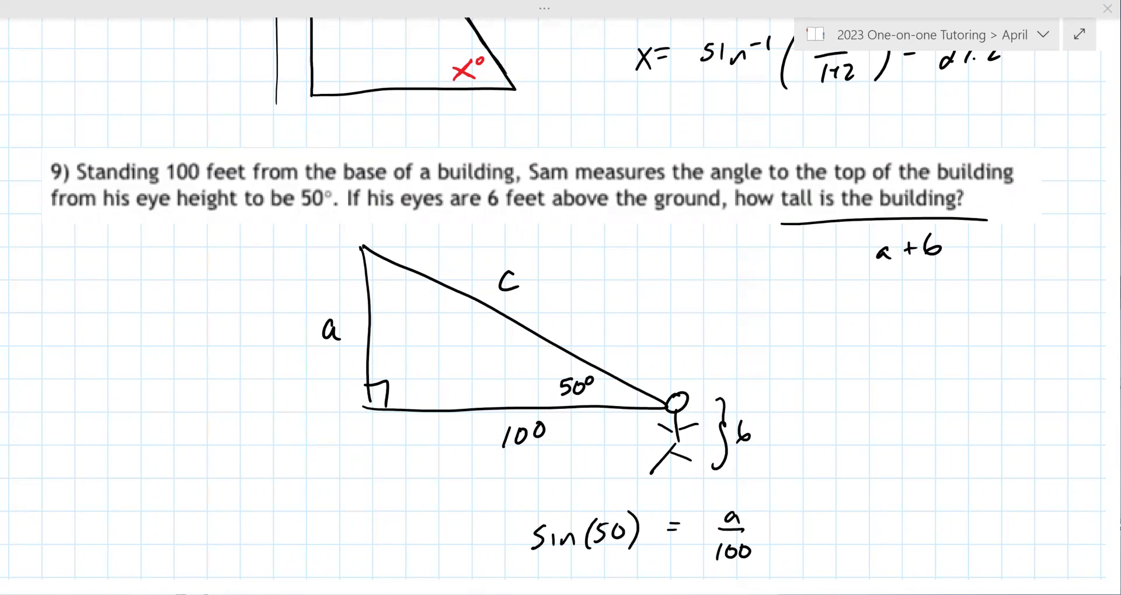
# Change sin(50) to tan(50) and write the checked answer 125.2 ft under a+6.
pyautogui.moveTo(532, 540)
pyautogui.mouseDown()
pyautogui.moveTo(562, 540)
pyautogui.moveTo(525, 548)
pyautogui.moveTo(544, 528)
pyautogui.mouseUp()
pyautogui.moveTo(534, 540); pyautogui.dragTo(556, 541)
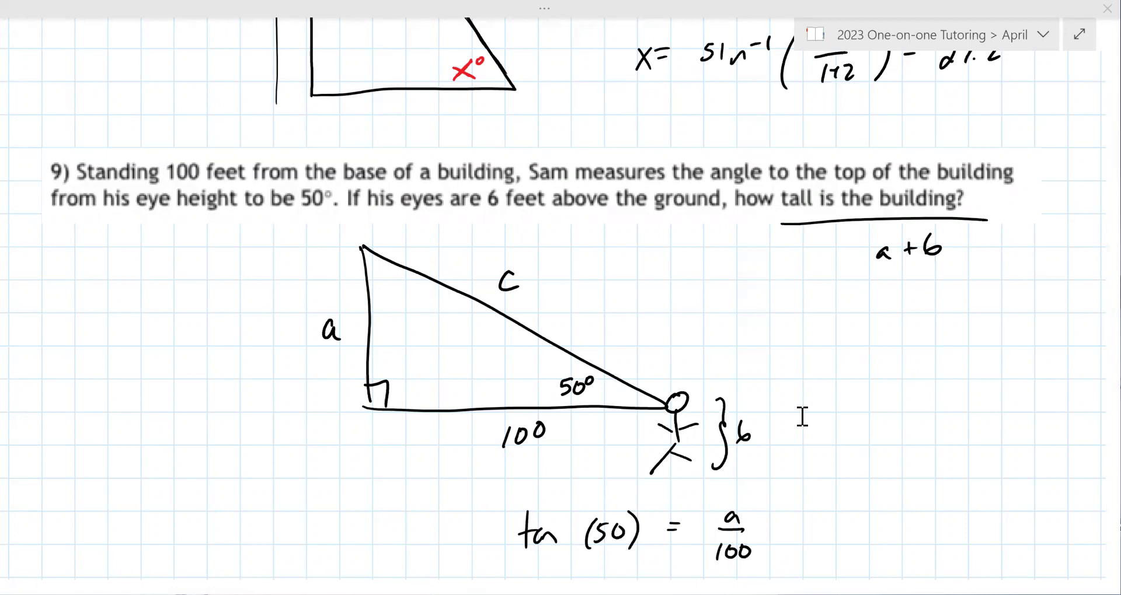
pyautogui.moveTo(874, 318); pyautogui.dragTo(874, 343)
pyautogui.moveTo(882, 322)
pyautogui.mouseDown()
pyautogui.moveTo(899, 339)
pyautogui.moveTo(922, 315)
pyautogui.moveTo(958, 331)
pyautogui.mouseUp()
pyautogui.click(928, 330)
pyautogui.moveTo(984, 308)
pyautogui.mouseDown()
pyautogui.moveTo(975, 329)
pyautogui.moveTo(984, 320)
pyautogui.mouseUp()
pyautogui.moveTo(990, 309)
pyautogui.mouseDown()
pyautogui.moveTo(1000, 326)
pyautogui.moveTo(1064, 277)
pyautogui.mouseUp()
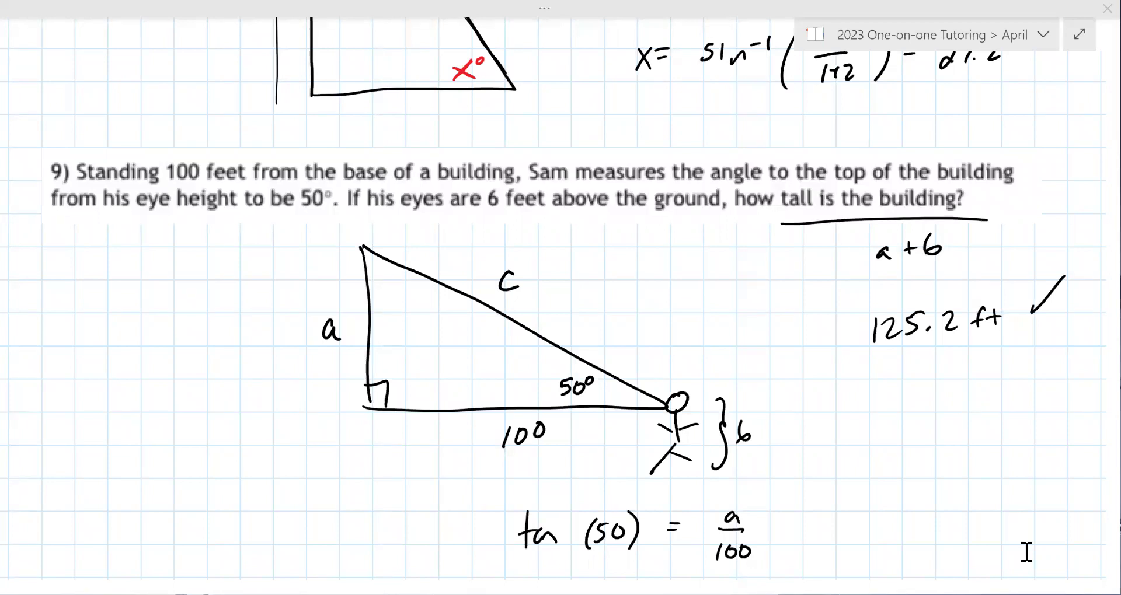
# Paste question 10 below the work and ink an arrow under '4 miles' labelled 'feet'.
pyautogui.scroll(-8, 69, 120)
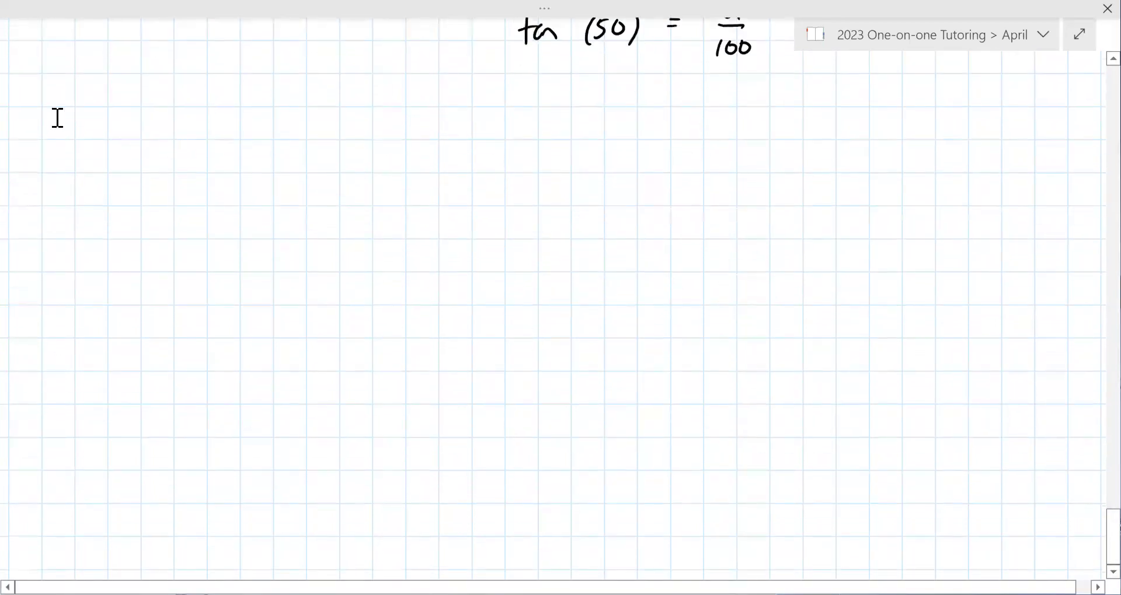
pyautogui.hotkey('ctrl', 'v')
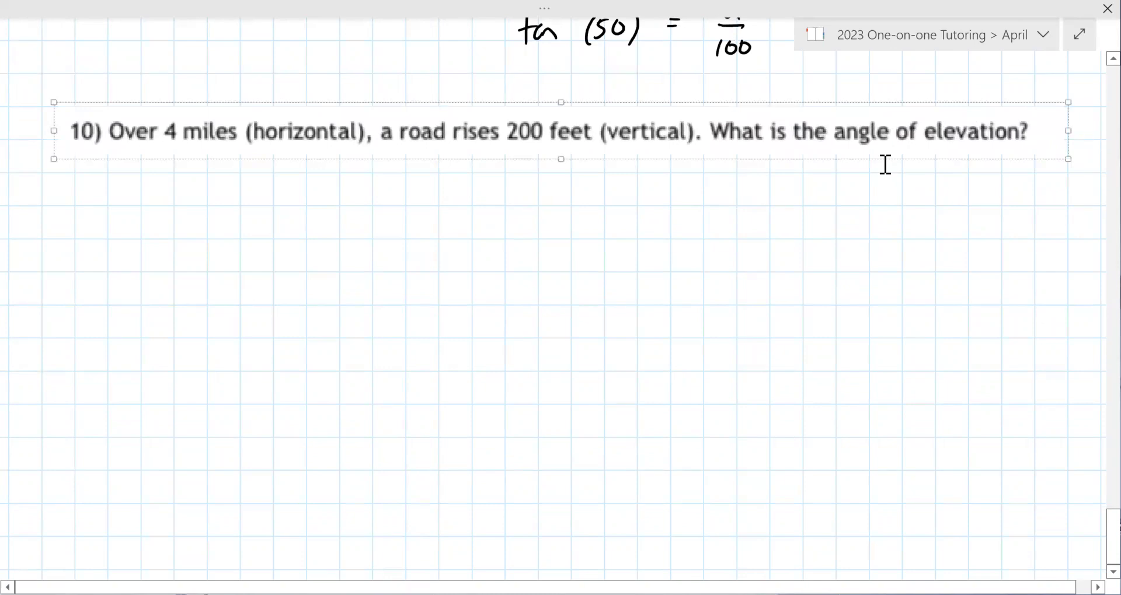
pyautogui.click(182, 187)
pyautogui.moveTo(184, 207); pyautogui.dragTo(193, 173)
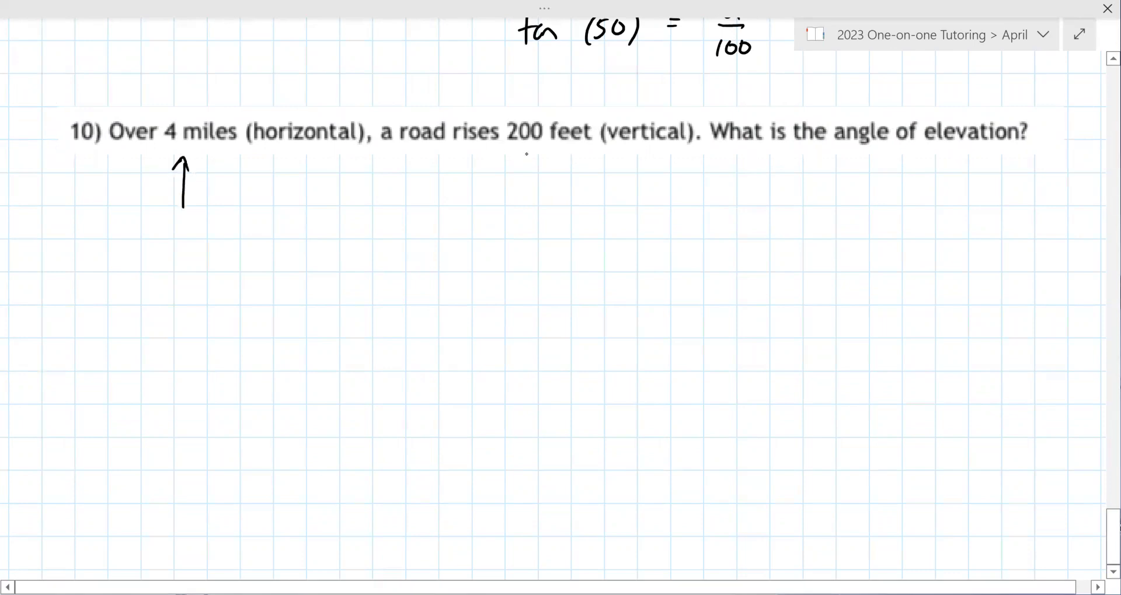
pyautogui.moveTo(175, 234)
pyautogui.mouseDown()
pyautogui.moveTo(181, 250)
pyautogui.moveTo(205, 238)
pyautogui.mouseUp()
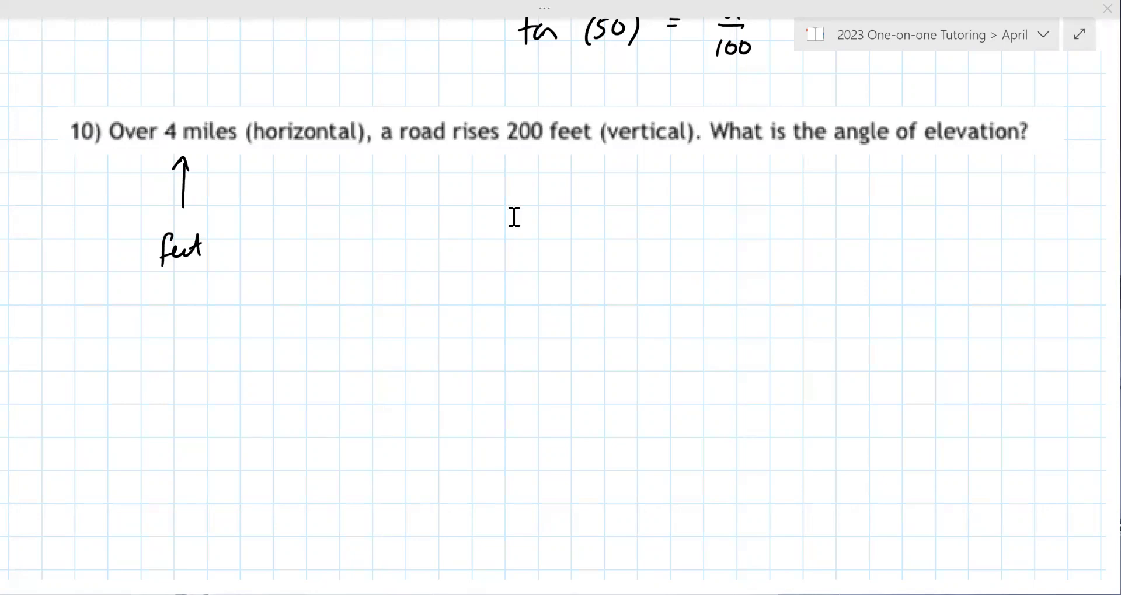
# Write 0.54° as question 10's answer, then paste question 11 and enlarge it.
pyautogui.moveTo(513, 204); pyautogui.dragTo(513, 206)
pyautogui.moveTo(528, 223); pyautogui.dragTo(527, 229)
pyautogui.moveTo(537, 208)
pyautogui.mouseDown()
pyautogui.moveTo(535, 228)
pyautogui.moveTo(548, 207)
pyautogui.mouseUp()
pyautogui.moveTo(557, 204); pyautogui.dragTo(567, 216)
pyautogui.moveTo(564, 205); pyautogui.dragTo(562, 224)
pyautogui.moveTo(574, 205); pyautogui.dragTo(579, 195)
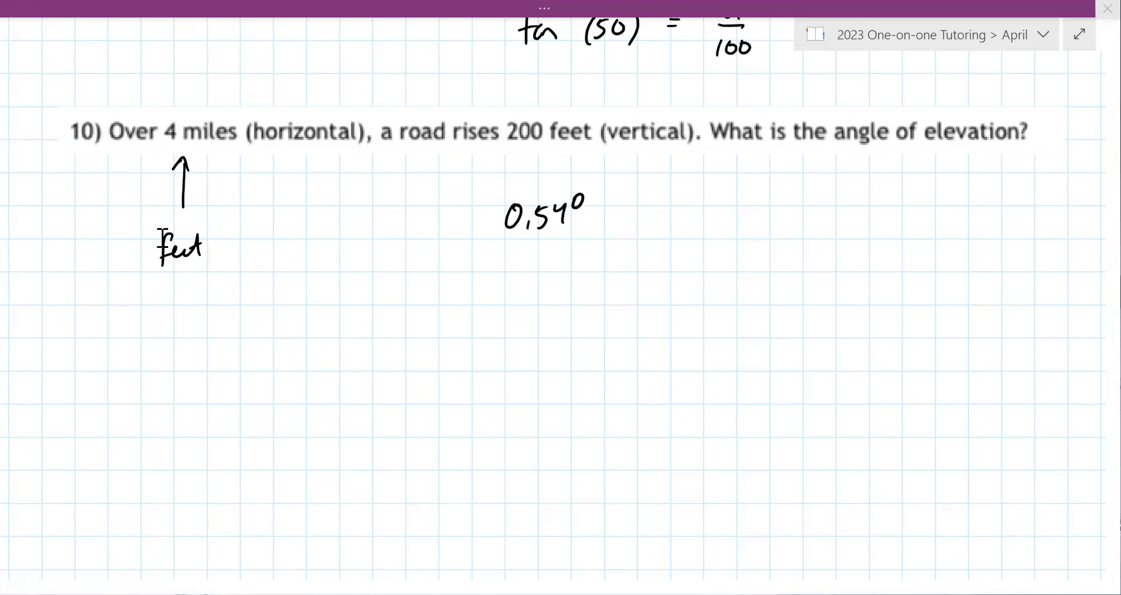
pyautogui.write('11) A 90-foot building casts a 110-foot shadow. What is the angle that the sun hits the building?')
pyautogui.moveTo(870, 379); pyautogui.dragTo(1034, 386)
# Sketch a right triangle under question 11 with sides labelled 90 and 110.
pyautogui.scroll(-3, 1053, 553)
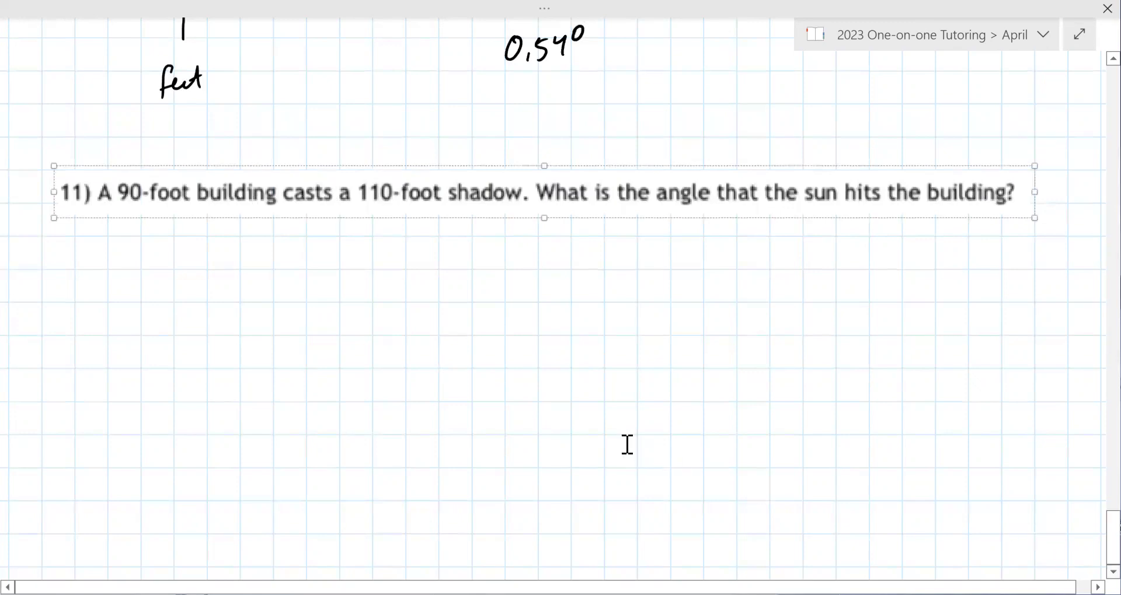
pyautogui.click(321, 248)
pyautogui.moveTo(320, 245)
pyautogui.mouseDown()
pyautogui.moveTo(319, 483)
pyautogui.moveTo(469, 483)
pyautogui.moveTo(523, 415)
pyautogui.moveTo(316, 244)
pyautogui.mouseUp()
pyautogui.moveTo(274, 360); pyautogui.dragTo(270, 382)
pyautogui.moveTo(287, 358); pyautogui.dragTo(286, 360)
pyautogui.moveTo(439, 522); pyautogui.dragTo(436, 542)
pyautogui.moveTo(449, 520)
pyautogui.mouseDown()
pyautogui.moveTo(447, 540)
pyautogui.moveTo(459, 519)
pyautogui.mouseUp()
# Mark the right angle, label angles x and y, underline the question, and circle y.
pyautogui.moveTo(324, 467); pyautogui.dragTo(346, 464)
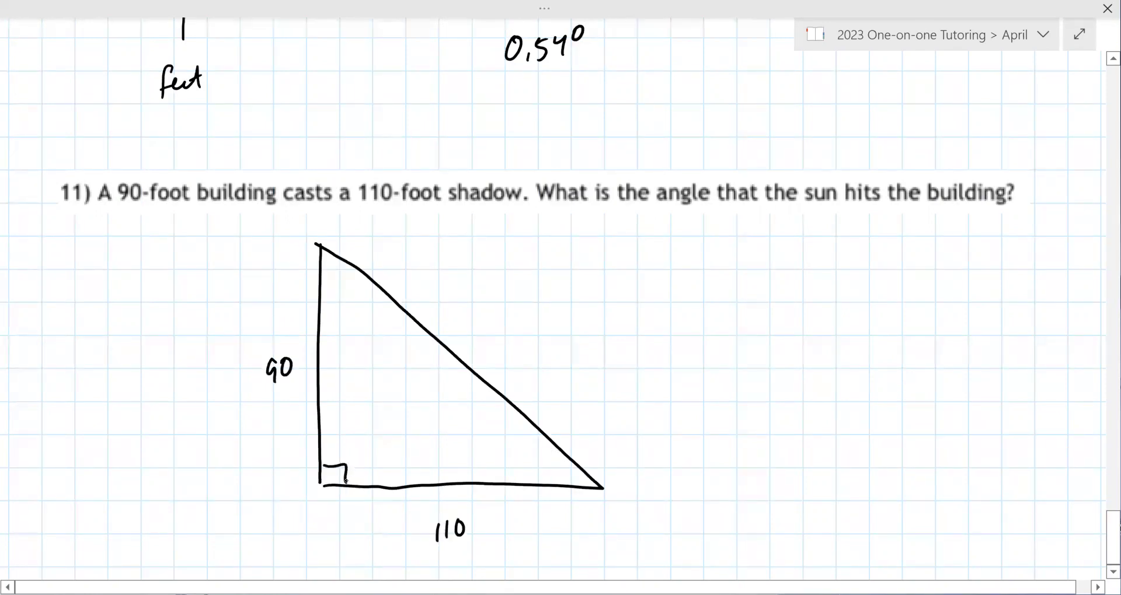
pyautogui.moveTo(531, 457)
pyautogui.mouseDown()
pyautogui.moveTo(546, 471)
pyautogui.moveTo(529, 476)
pyautogui.mouseUp()
pyautogui.moveTo(329, 286); pyautogui.dragTo(351, 296)
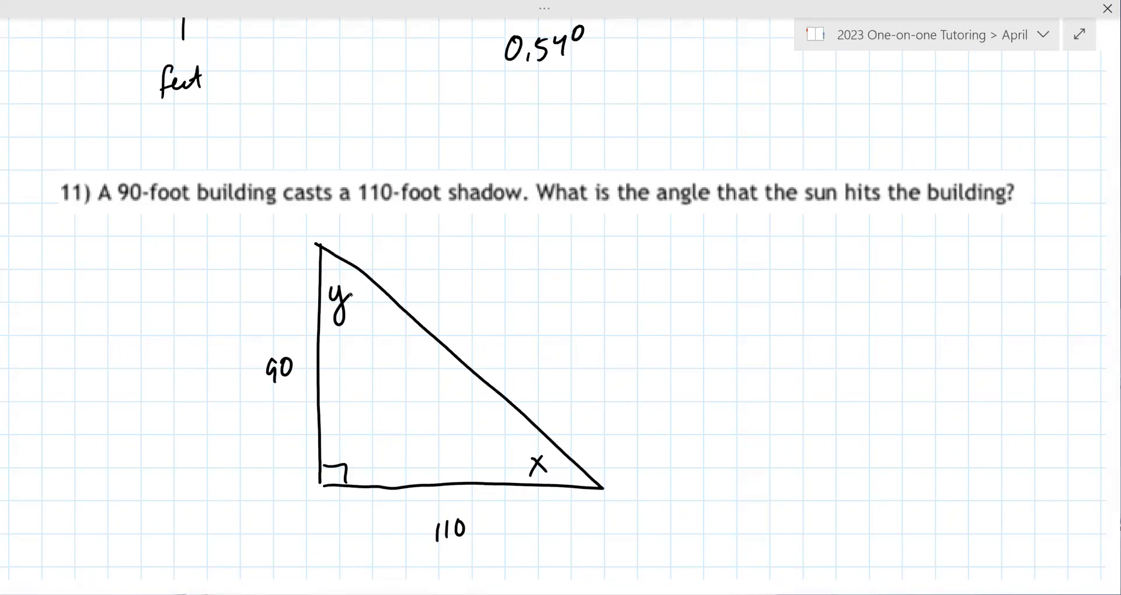
pyautogui.moveTo(545, 213); pyautogui.dragTo(991, 221)
pyautogui.moveTo(345, 262)
pyautogui.mouseDown()
pyautogui.moveTo(304, 312)
pyautogui.moveTo(325, 283)
pyautogui.mouseUp()
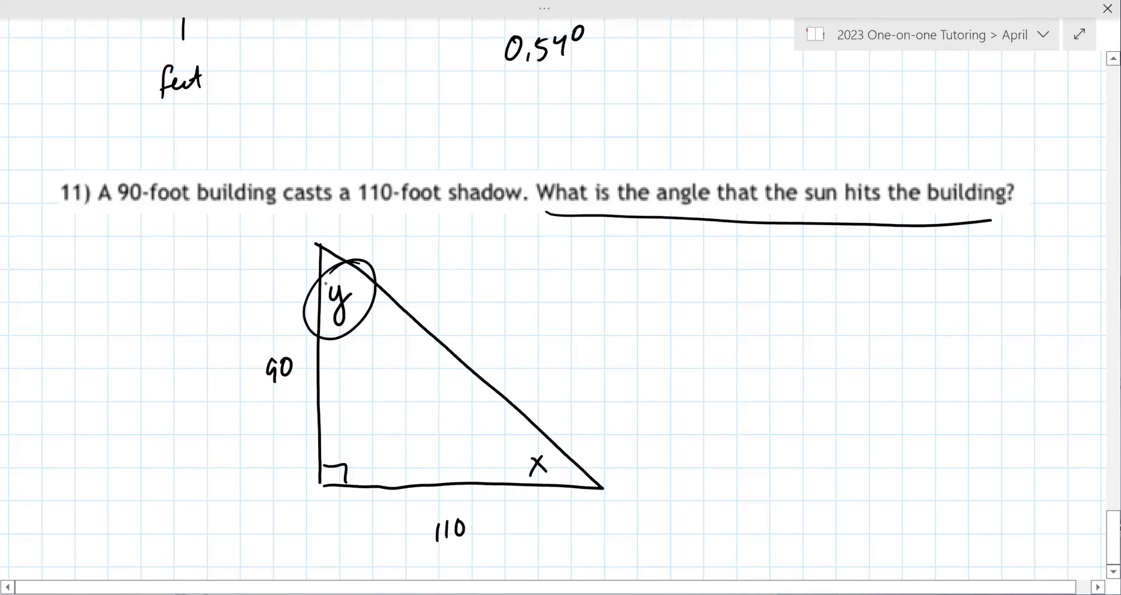
# Write tan(y) = 110/90 beside the triangle.
pyautogui.moveTo(637, 262); pyautogui.dragTo(635, 300)
pyautogui.moveTo(630, 284); pyautogui.dragTo(665, 288)
pyautogui.moveTo(682, 266); pyautogui.dragTo(679, 290)
pyautogui.moveTo(684, 277)
pyautogui.mouseDown()
pyautogui.moveTo(690, 309)
pyautogui.moveTo(707, 299)
pyautogui.mouseUp()
pyautogui.moveTo(724, 277); pyautogui.dragTo(737, 284)
pyautogui.moveTo(783, 264); pyautogui.dragTo(793, 282)
pyautogui.moveTo(804, 263)
pyautogui.mouseDown()
pyautogui.moveTo(810, 292)
pyautogui.moveTo(787, 322)
pyautogui.moveTo(806, 307)
pyautogui.mouseUp()
pyautogui.moveTo(668, 401)
pyautogui.mouseDown()
pyautogui.moveTo(678, 401)
pyautogui.moveTo(669, 443)
pyautogui.mouseUp()
# Write y = tan⁻¹(110/90) on the next line.
pyautogui.moveTo(702, 399); pyautogui.dragTo(713, 406)
pyautogui.moveTo(750, 383)
pyautogui.mouseDown()
pyautogui.moveTo(747, 412)
pyautogui.moveTo(750, 401)
pyautogui.mouseUp()
pyautogui.moveTo(758, 403)
pyautogui.mouseDown()
pyautogui.moveTo(786, 410)
pyautogui.moveTo(795, 387)
pyautogui.mouseUp()
pyautogui.moveTo(797, 378); pyautogui.dragTo(801, 394)
pyautogui.moveTo(836, 361)
pyautogui.mouseDown()
pyautogui.moveTo(823, 413)
pyautogui.moveTo(850, 385)
pyautogui.mouseUp()
pyautogui.moveTo(867, 362)
pyautogui.mouseDown()
pyautogui.moveTo(864, 382)
pyautogui.moveTo(878, 363)
pyautogui.moveTo(885, 386)
pyautogui.mouseUp()
pyautogui.moveTo(869, 399); pyautogui.dragTo(863, 419)
pyautogui.moveTo(881, 400); pyautogui.dragTo(880, 401)
pyautogui.moveTo(893, 349); pyautogui.dragTo(897, 421)
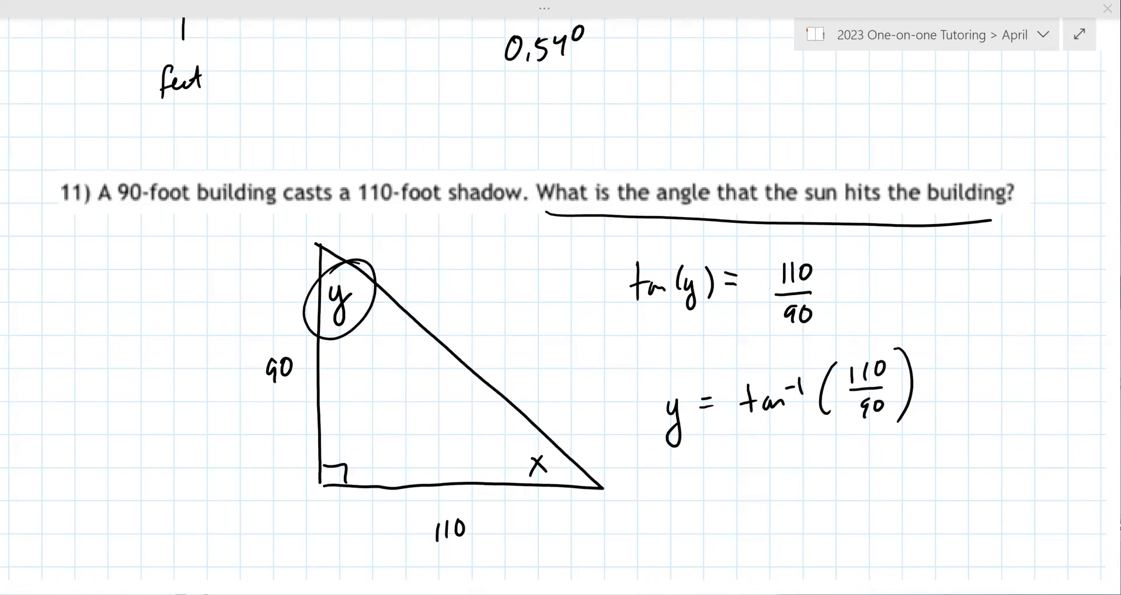
# Finish the result as = 50.7°, dismissing an accidental context menu.
pyautogui.moveTo(930, 378); pyautogui.dragTo(951, 377)
pyautogui.moveTo(929, 389); pyautogui.dragTo(952, 388)
pyautogui.moveTo(963, 375)
pyautogui.mouseDown()
pyautogui.moveTo(960, 399)
pyautogui.moveTo(978, 372)
pyautogui.mouseUp()
pyautogui.moveTo(986, 374); pyautogui.dragTo(998, 390)
pyautogui.moveTo(1004, 371); pyautogui.dragTo(1011, 393)
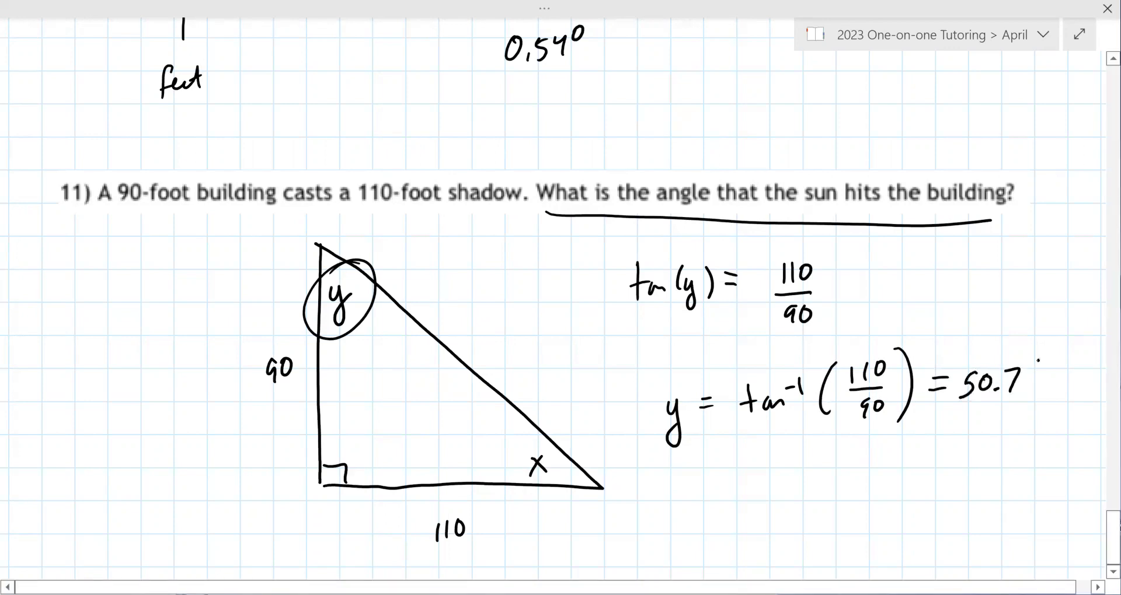
pyautogui.rightClick(1038, 365)
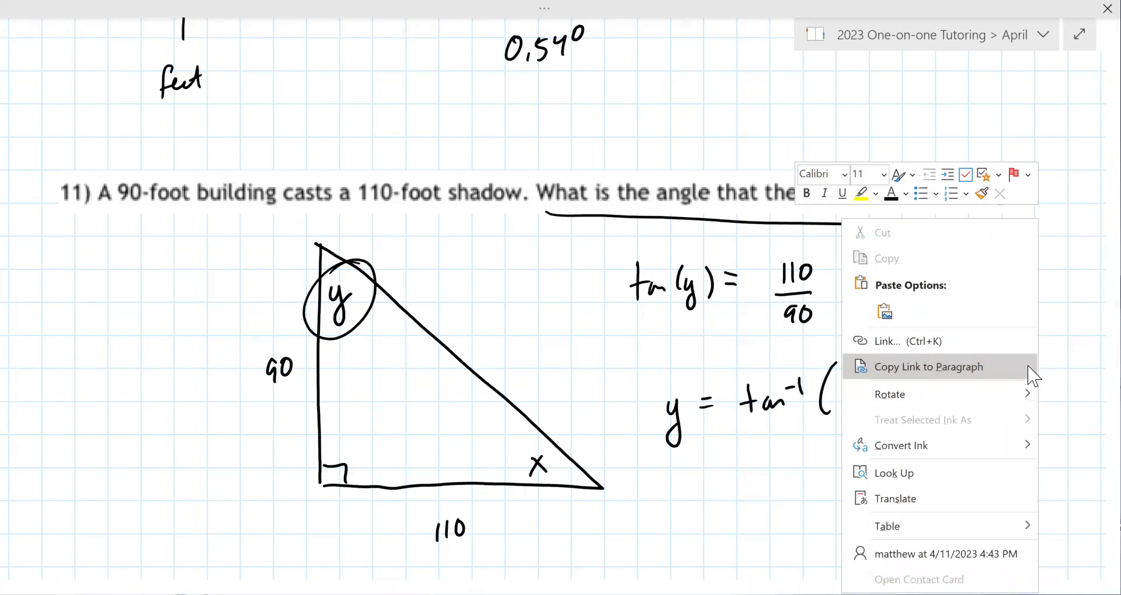
pyautogui.click(1076, 444)
pyautogui.moveTo(1026, 364); pyautogui.dragTo(1025, 365)
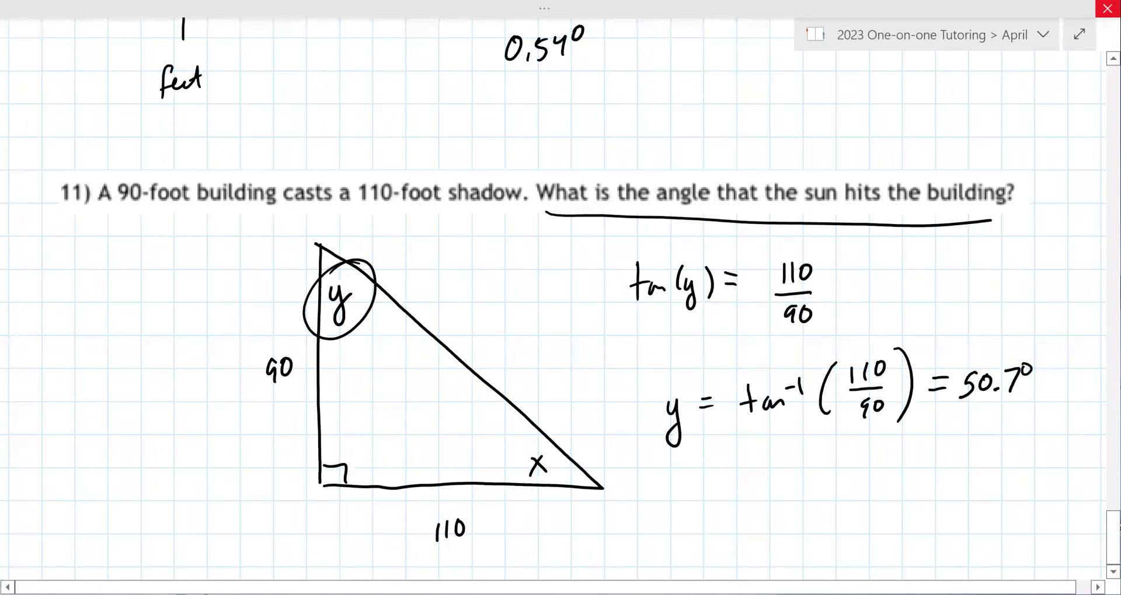
# Paste the kite question 12 below the earlier work and widen it.
pyautogui.scroll(-8, 3, 117)
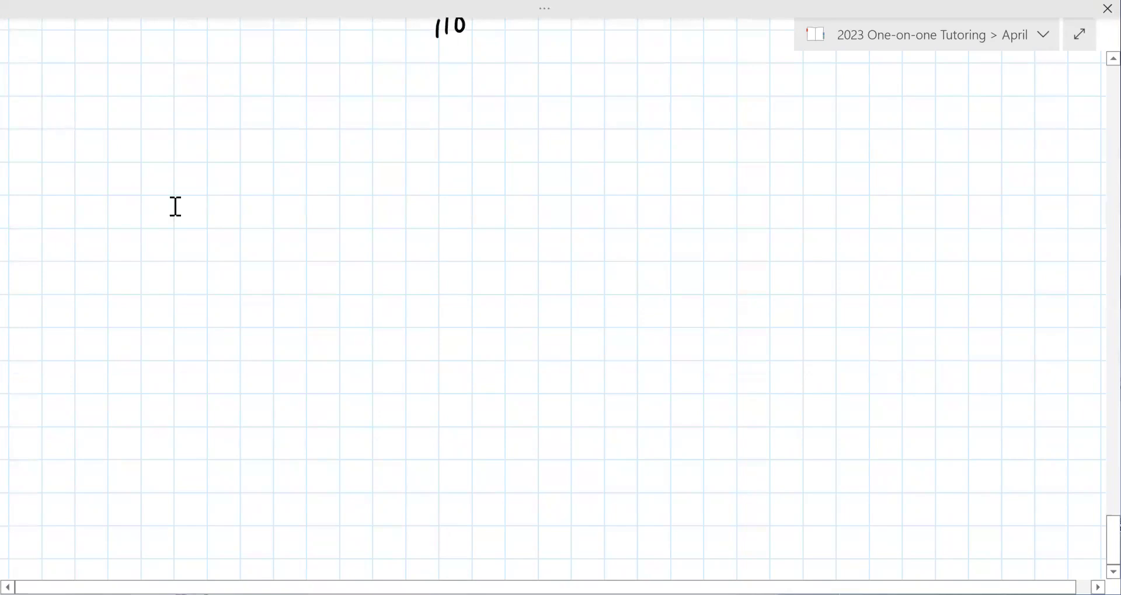
pyautogui.hotkey('ctrl', 'v')
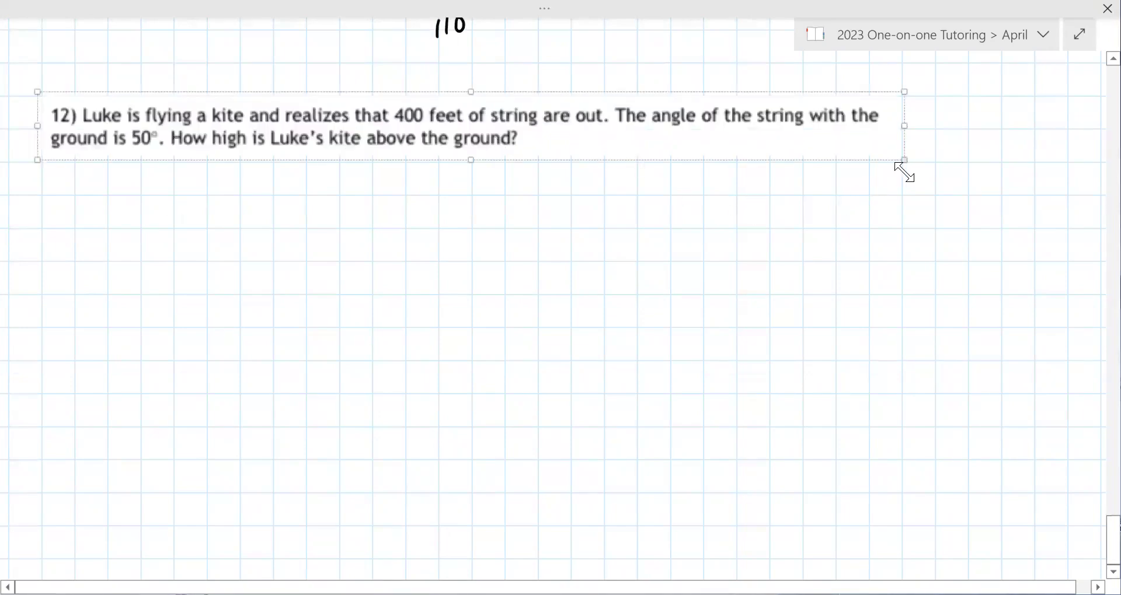
pyautogui.moveTo(905, 171); pyautogui.dragTo(905, 180)
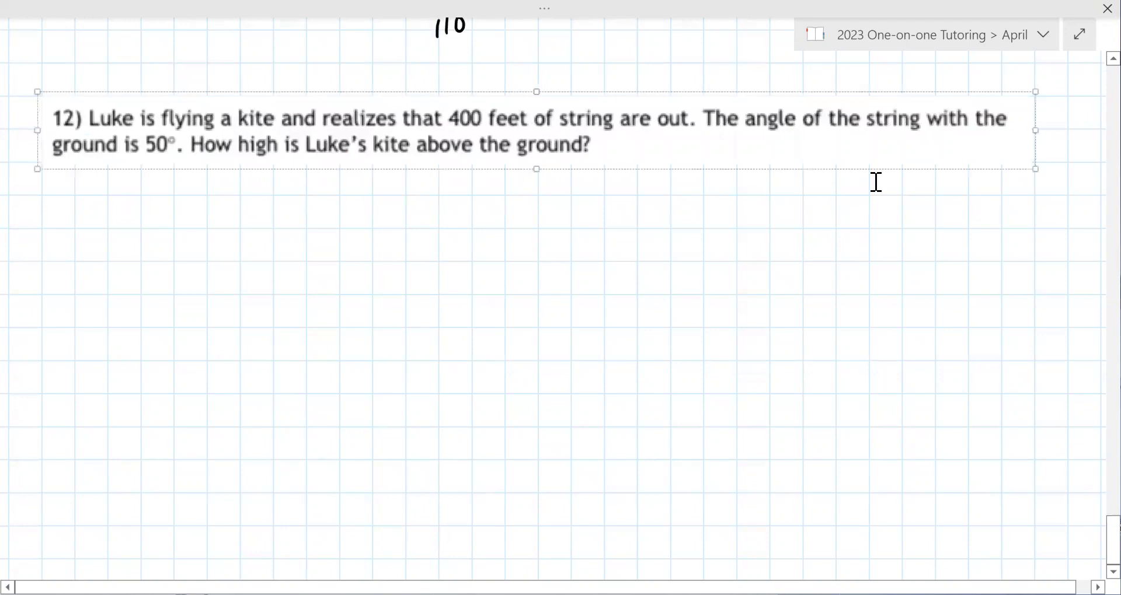
# Sketch a kite on a vertical string with two wind arrows pointing at it.
pyautogui.moveTo(404, 506); pyautogui.dragTo(420, 212)
pyautogui.moveTo(419, 173)
pyautogui.mouseDown()
pyautogui.moveTo(420, 216)
pyautogui.moveTo(421, 172)
pyautogui.mouseUp()
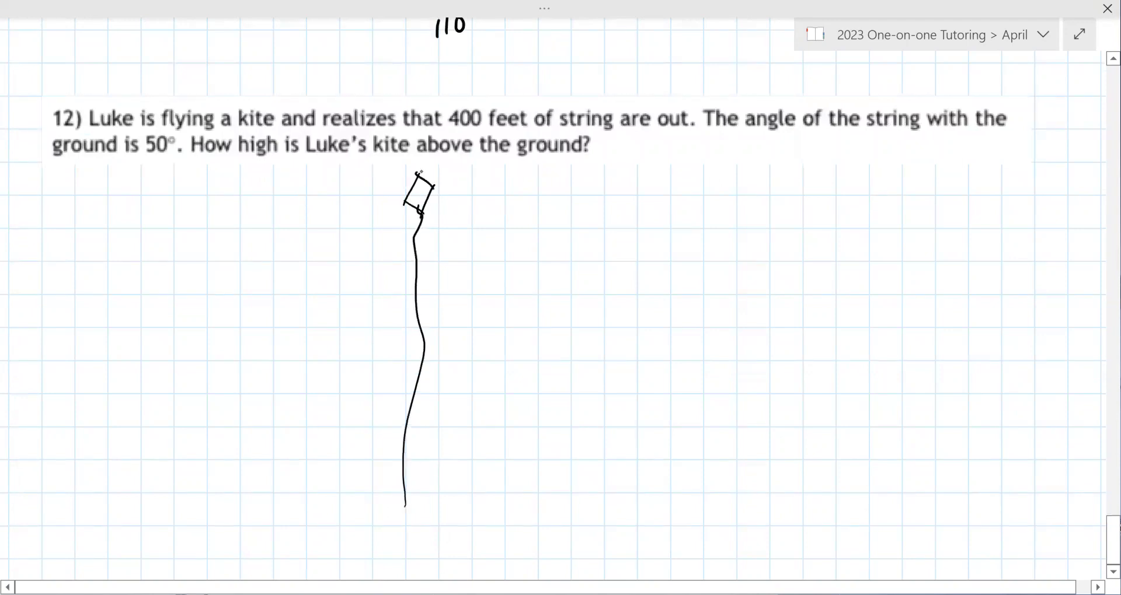
pyautogui.moveTo(303, 182)
pyautogui.mouseDown()
pyautogui.moveTo(391, 171)
pyautogui.moveTo(373, 186)
pyautogui.mouseUp()
pyautogui.moveTo(304, 209); pyautogui.dragTo(376, 212)
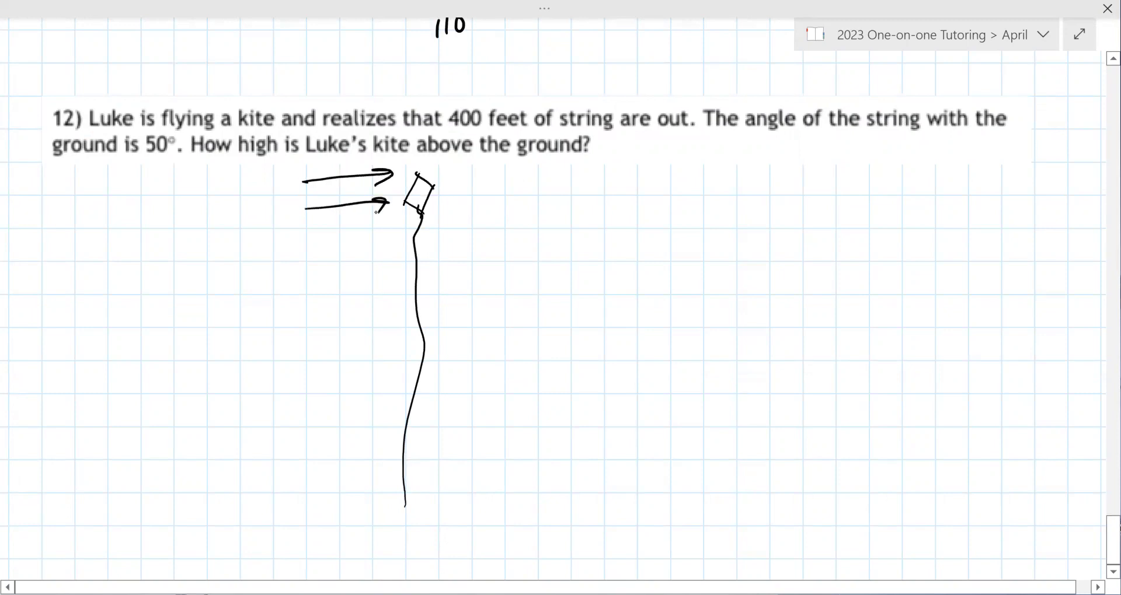
# Draw a slanted string with the kite, turn it into a right triangle, and add a second triangle.
pyautogui.moveTo(520, 486); pyautogui.dragTo(675, 205)
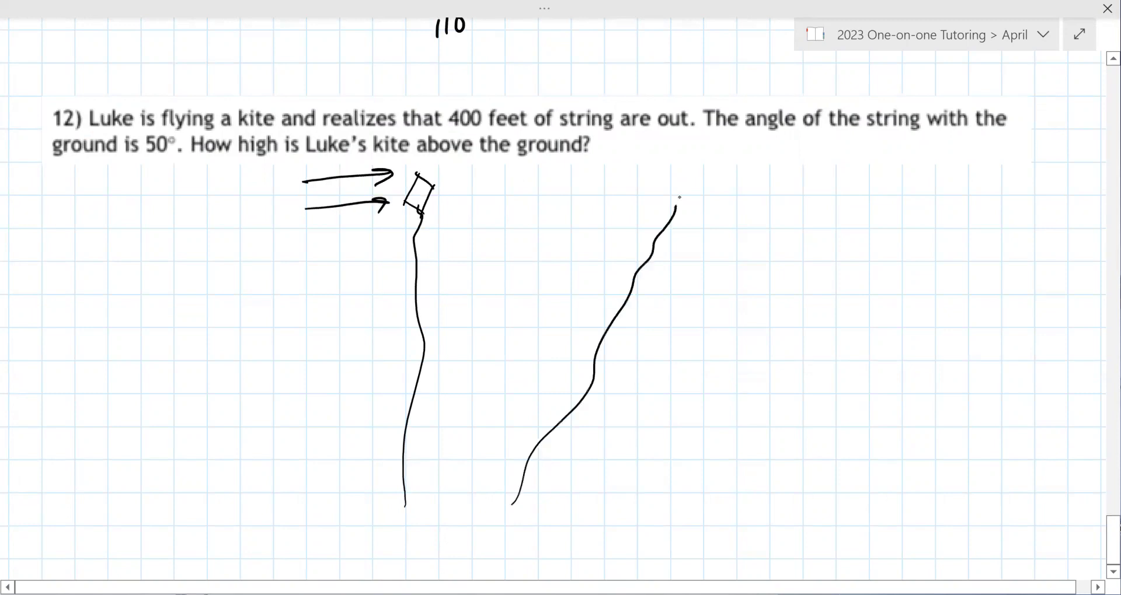
pyautogui.moveTo(700, 162)
pyautogui.mouseDown()
pyautogui.moveTo(673, 186)
pyautogui.moveTo(675, 205)
pyautogui.mouseUp()
pyautogui.moveTo(671, 210)
pyautogui.mouseDown()
pyautogui.moveTo(692, 202)
pyautogui.moveTo(699, 157)
pyautogui.mouseUp()
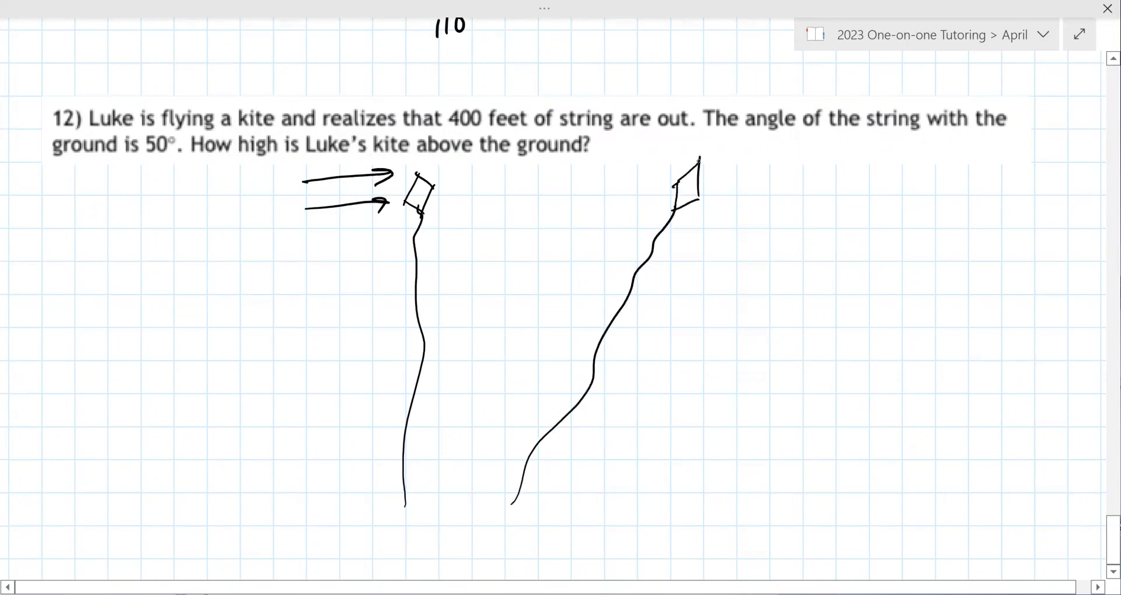
pyautogui.moveTo(511, 501)
pyautogui.mouseDown()
pyautogui.moveTo(706, 159)
pyautogui.moveTo(680, 499)
pyautogui.moveTo(511, 495)
pyautogui.mouseUp()
pyautogui.moveTo(822, 176)
pyautogui.mouseDown()
pyautogui.moveTo(839, 494)
pyautogui.moveTo(1018, 491)
pyautogui.moveTo(931, 344)
pyautogui.mouseUp()
pyautogui.moveTo(902, 304); pyautogui.dragTo(824, 169)
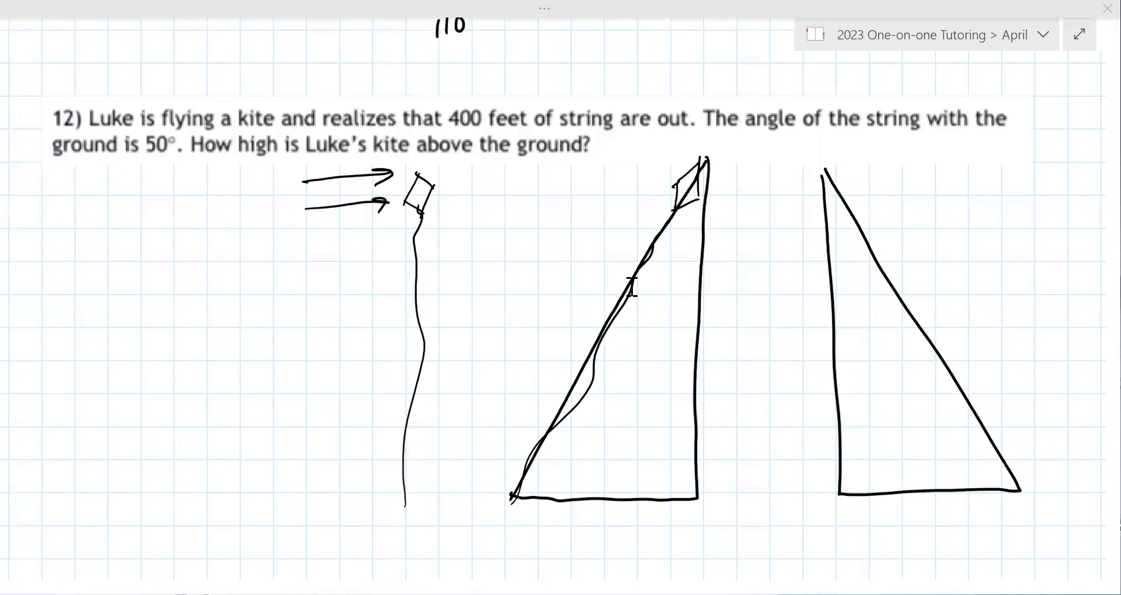
# Label the kite triangle's string 400 and its ground angle 50°.
pyautogui.moveTo(569, 291); pyautogui.dragTo(578, 306)
pyautogui.moveTo(575, 294); pyautogui.dragTo(574, 318)
pyautogui.moveTo(587, 296); pyautogui.dragTo(599, 292)
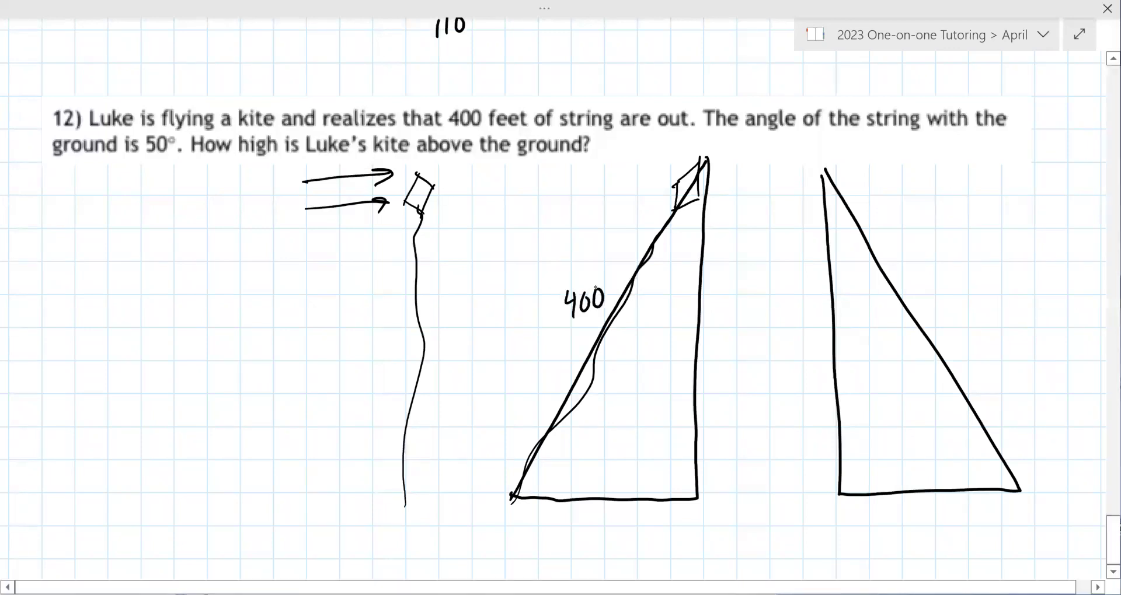
pyautogui.moveTo(549, 465); pyautogui.dragTo(543, 489)
pyautogui.moveTo(549, 464)
pyautogui.mouseDown()
pyautogui.moveTo(562, 461)
pyautogui.moveTo(561, 475)
pyautogui.mouseUp()
# Add the right-angle mark, label the base a and height b, and begin a stick figure.
pyautogui.moveTo(692, 476); pyautogui.dragTo(676, 498)
pyautogui.moveTo(639, 529); pyautogui.dragTo(641, 545)
pyautogui.moveTo(713, 330)
pyautogui.mouseDown()
pyautogui.moveTo(727, 353)
pyautogui.moveTo(714, 353)
pyautogui.mouseUp()
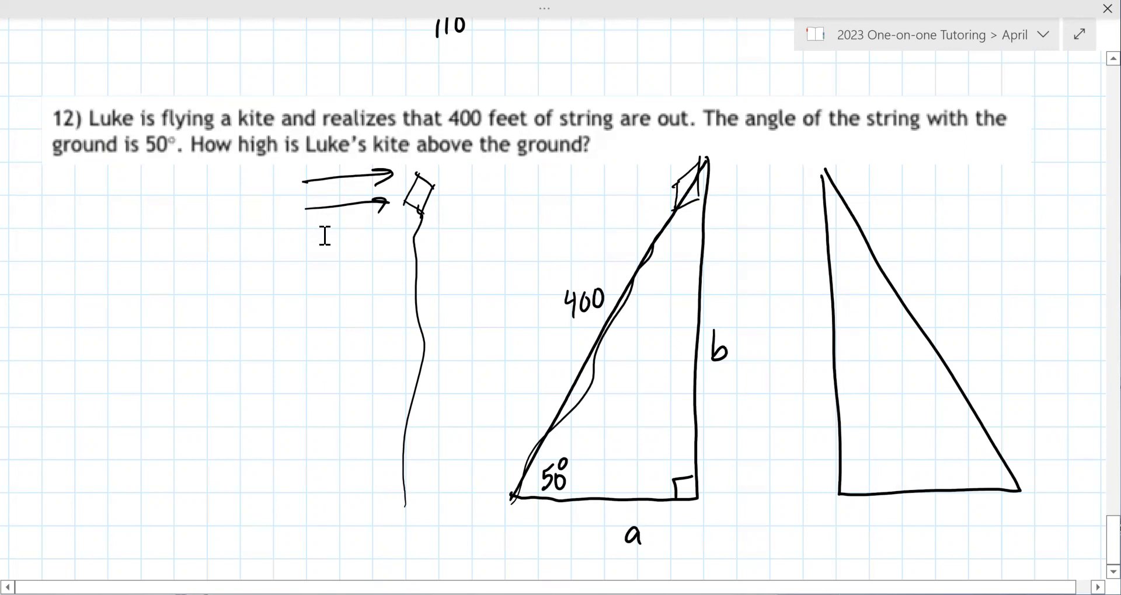
pyautogui.moveTo(510, 488)
pyautogui.mouseDown()
pyautogui.moveTo(509, 540)
pyautogui.moveTo(528, 544)
pyautogui.mouseUp()
# Finish the stick figure at the 50° corner and write b = 306.4 ft.
pyautogui.moveTo(490, 516); pyautogui.dragTo(523, 505)
pyautogui.moveTo(528, 529); pyautogui.dragTo(529, 544)
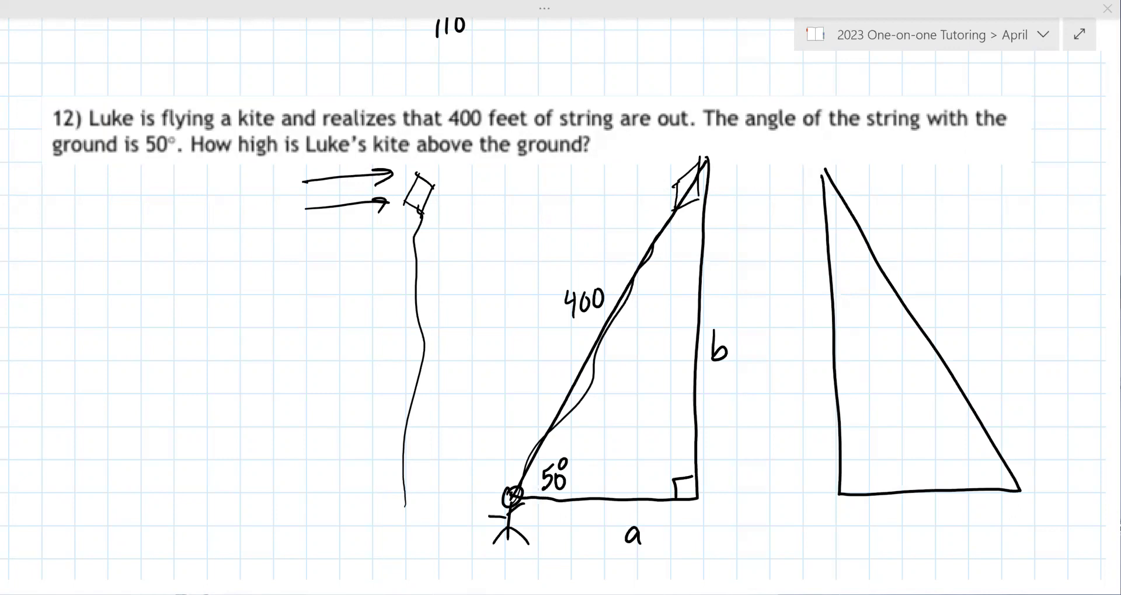
pyautogui.moveTo(733, 339); pyautogui.dragTo(742, 337)
pyautogui.moveTo(734, 347); pyautogui.dragTo(755, 351)
pyautogui.moveTo(769, 333); pyautogui.dragTo(769, 347)
pyautogui.moveTo(787, 323)
pyautogui.mouseDown()
pyautogui.moveTo(779, 344)
pyautogui.moveTo(792, 340)
pyautogui.mouseUp()
pyautogui.moveTo(796, 321)
pyautogui.mouseDown()
pyautogui.moveTo(801, 341)
pyautogui.moveTo(817, 338)
pyautogui.mouseUp()
pyautogui.moveTo(814, 331); pyautogui.dragTo(837, 340)
pyautogui.moveTo(828, 330); pyautogui.dragTo(846, 322)
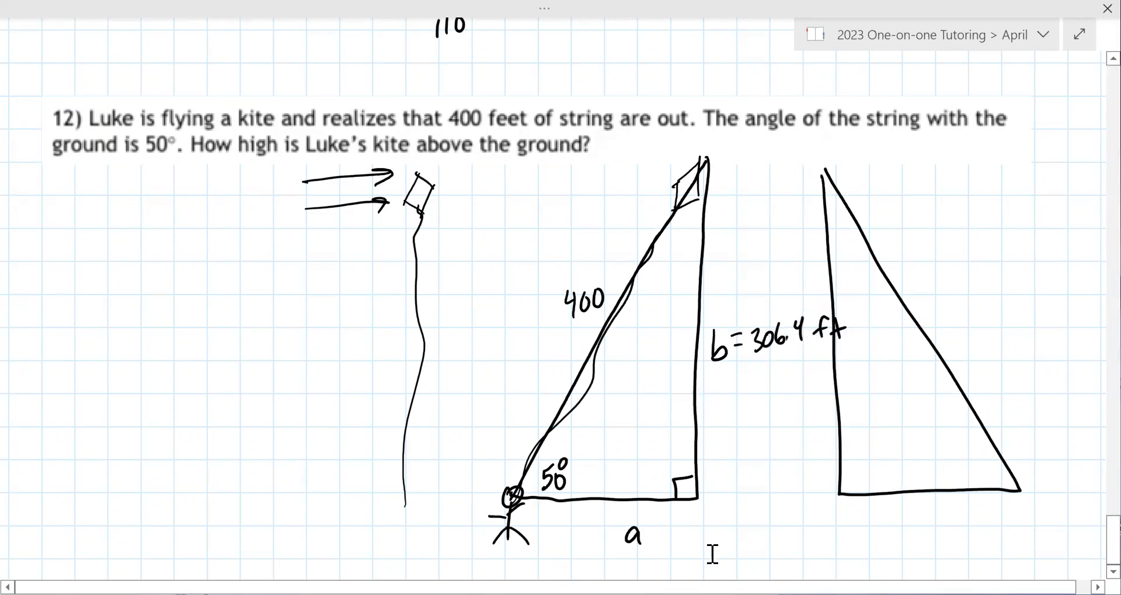
pyautogui.scroll(-9, 57, 87)
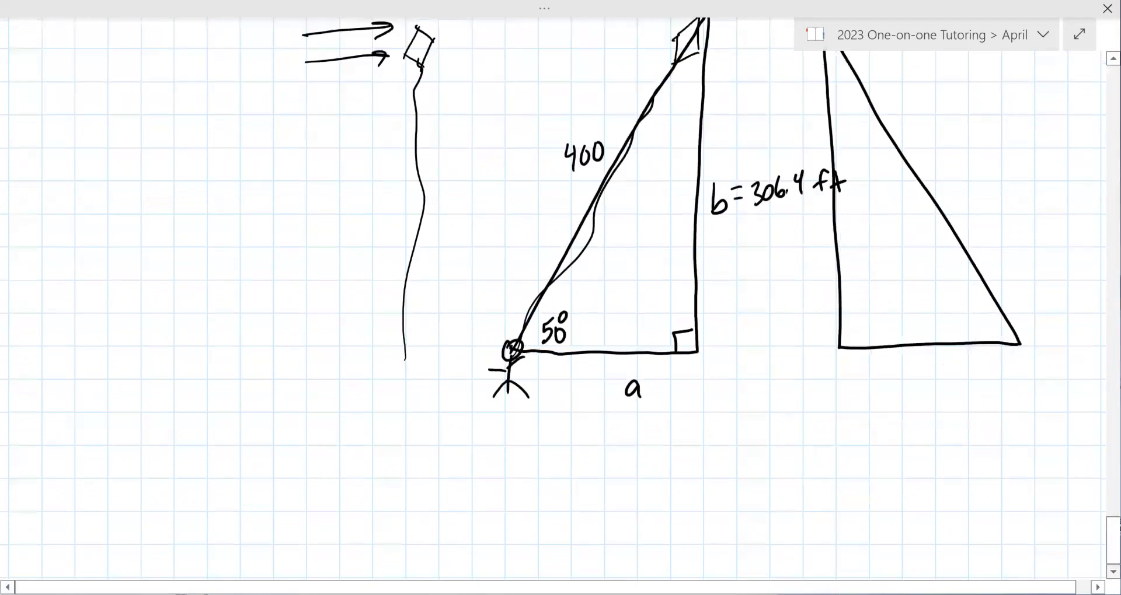
# Paste the problem 13 ladder picture, enlarge it, and circle the word 'ladder'.
pyautogui.rightClick(52, 100)
pyautogui.click(87, 183)
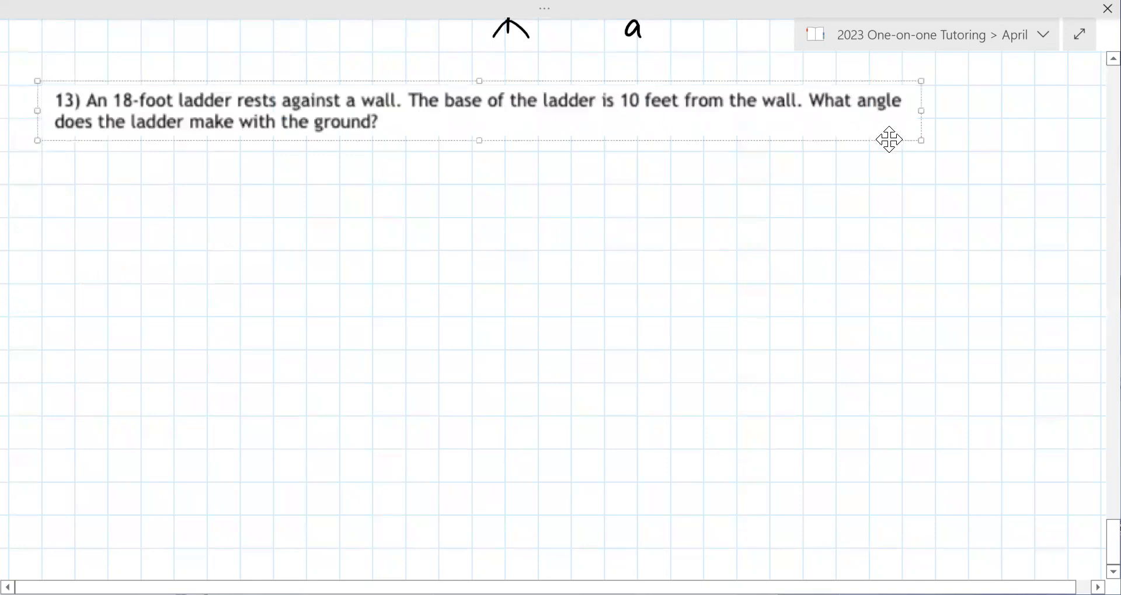
pyautogui.moveTo(921, 141); pyautogui.dragTo(925, 145)
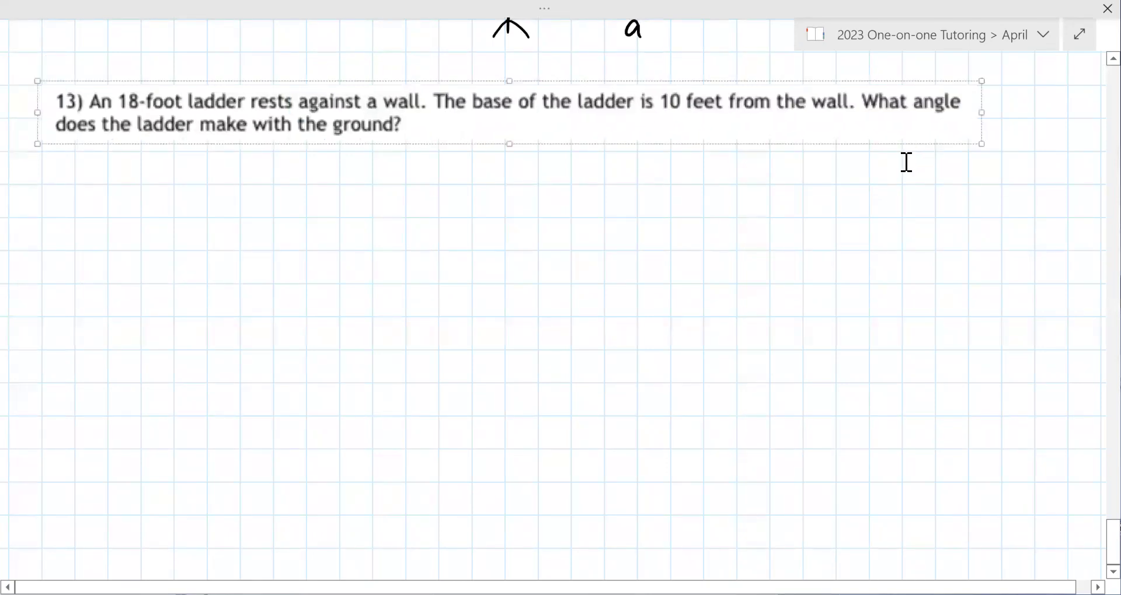
pyautogui.moveTo(249, 86)
pyautogui.mouseDown()
pyautogui.moveTo(187, 78)
pyautogui.moveTo(251, 103)
pyautogui.moveTo(221, 71)
pyautogui.mouseUp()
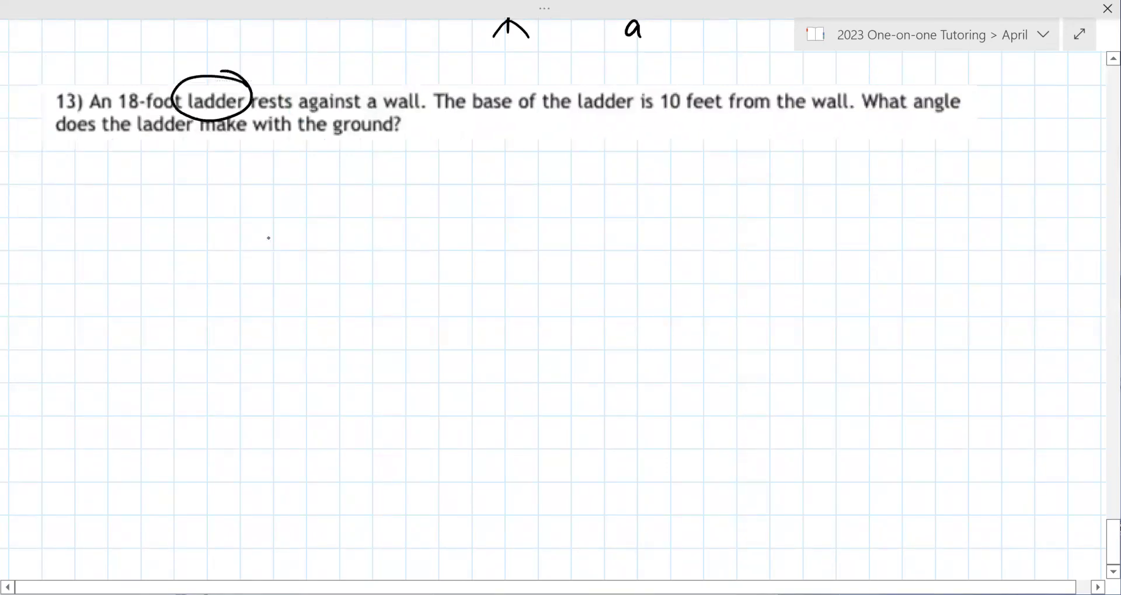
# Sketch a ladder with two rails and six rungs.
pyautogui.moveTo(120, 187); pyautogui.dragTo(110, 448)
pyautogui.moveTo(187, 187); pyautogui.dragTo(178, 437)
pyautogui.moveTo(125, 225); pyautogui.dragTo(185, 228)
pyautogui.moveTo(119, 271); pyautogui.dragTo(188, 279)
pyautogui.moveTo(126, 318); pyautogui.dragTo(184, 318)
pyautogui.moveTo(126, 350); pyautogui.dragTo(183, 349)
pyautogui.moveTo(119, 395); pyautogui.dragTo(169, 393)
pyautogui.moveTo(120, 427); pyautogui.dragTo(171, 420)
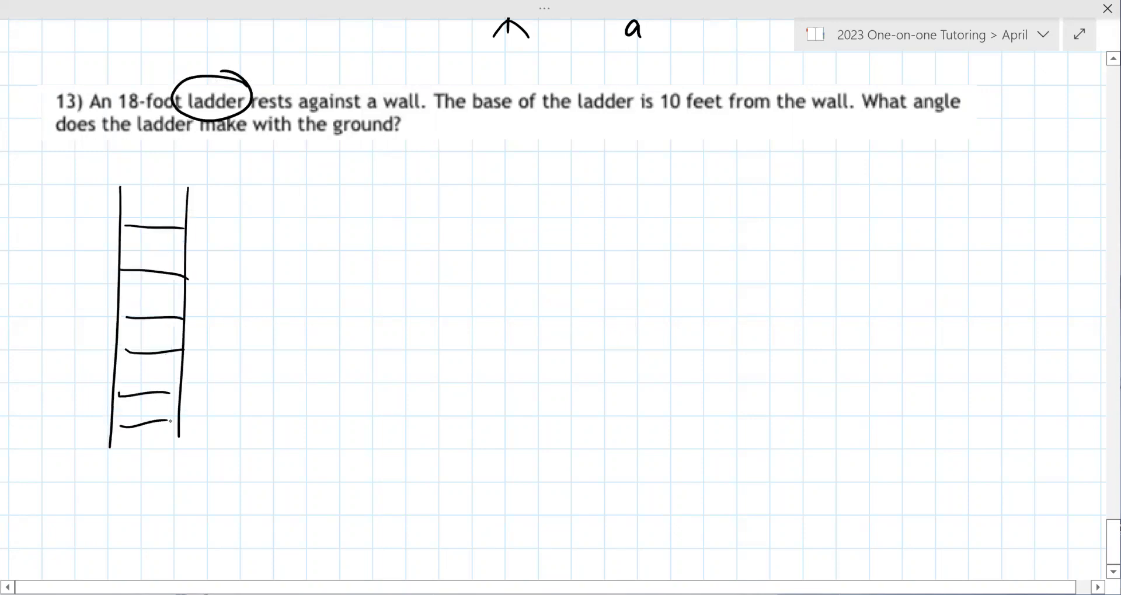
# Draw two right triangles with hypotenuses labelled 'ladder' and right-angle marks.
pyautogui.moveTo(443, 180)
pyautogui.mouseDown()
pyautogui.moveTo(448, 435)
pyautogui.moveTo(563, 433)
pyautogui.moveTo(615, 403)
pyautogui.moveTo(440, 177)
pyautogui.mouseUp()
pyautogui.moveTo(543, 261)
pyautogui.mouseDown()
pyautogui.moveTo(545, 294)
pyautogui.moveTo(557, 292)
pyautogui.mouseUp()
pyautogui.moveTo(562, 285)
pyautogui.mouseDown()
pyautogui.moveTo(565, 261)
pyautogui.moveTo(601, 267)
pyautogui.mouseUp()
pyautogui.moveTo(727, 438)
pyautogui.mouseDown()
pyautogui.moveTo(936, 166)
pyautogui.moveTo(963, 344)
pyautogui.moveTo(840, 429)
pyautogui.moveTo(725, 433)
pyautogui.mouseUp()
pyautogui.moveTo(783, 278)
pyautogui.mouseDown()
pyautogui.moveTo(794, 301)
pyautogui.moveTo(803, 295)
pyautogui.mouseUp()
pyautogui.moveTo(814, 279)
pyautogui.mouseDown()
pyautogui.moveTo(815, 289)
pyautogui.moveTo(826, 243)
pyautogui.mouseUp()
pyautogui.moveTo(827, 267); pyautogui.dragTo(838, 255)
pyautogui.moveTo(448, 415); pyautogui.dragTo(469, 429)
pyautogui.moveTo(967, 391); pyautogui.dragTo(949, 409)
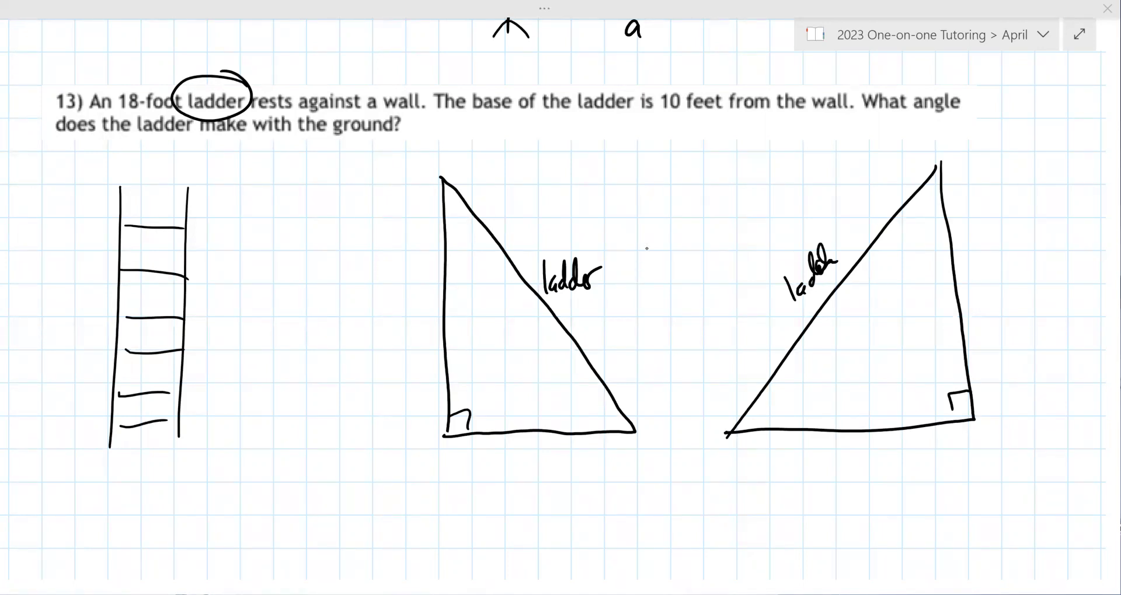
# Ink '=18' after 'ladder', '10' under the base, and X° at the lower-right ground angle.
pyautogui.moveTo(614, 261); pyautogui.dragTo(623, 259)
pyautogui.moveTo(615, 269); pyautogui.dragTo(624, 268)
pyautogui.moveTo(634, 251); pyautogui.dragTo(636, 270)
pyautogui.moveTo(650, 250); pyautogui.dragTo(647, 272)
pyautogui.moveTo(526, 463)
pyautogui.mouseDown()
pyautogui.moveTo(525, 486)
pyautogui.moveTo(541, 460)
pyautogui.mouseUp()
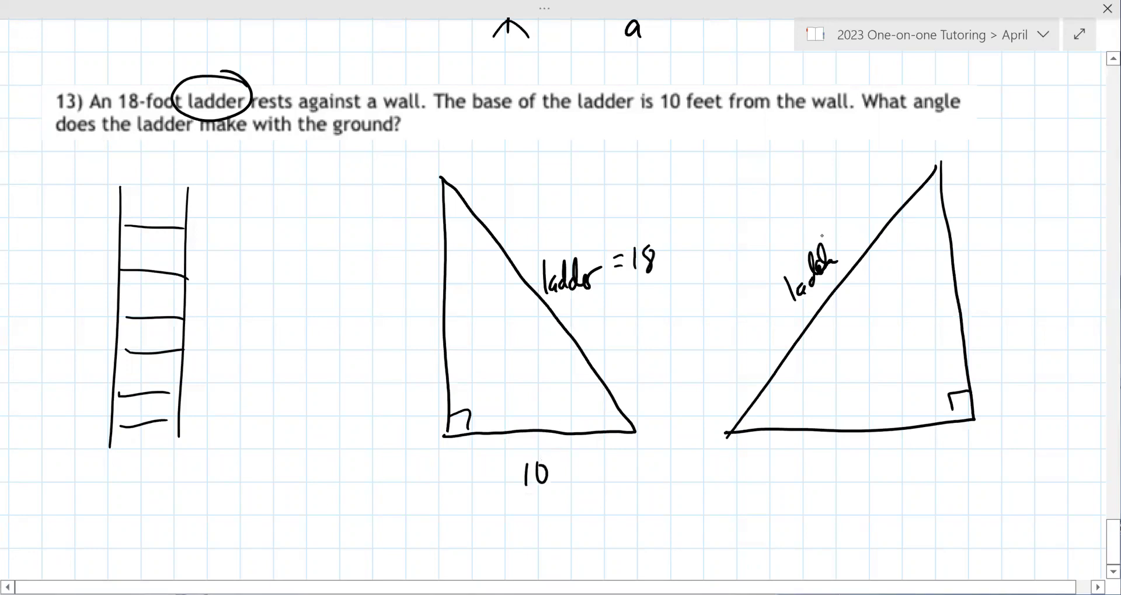
pyautogui.moveTo(576, 395)
pyautogui.mouseDown()
pyautogui.moveTo(585, 408)
pyautogui.moveTo(575, 415)
pyautogui.moveTo(591, 393)
pyautogui.mouseUp()
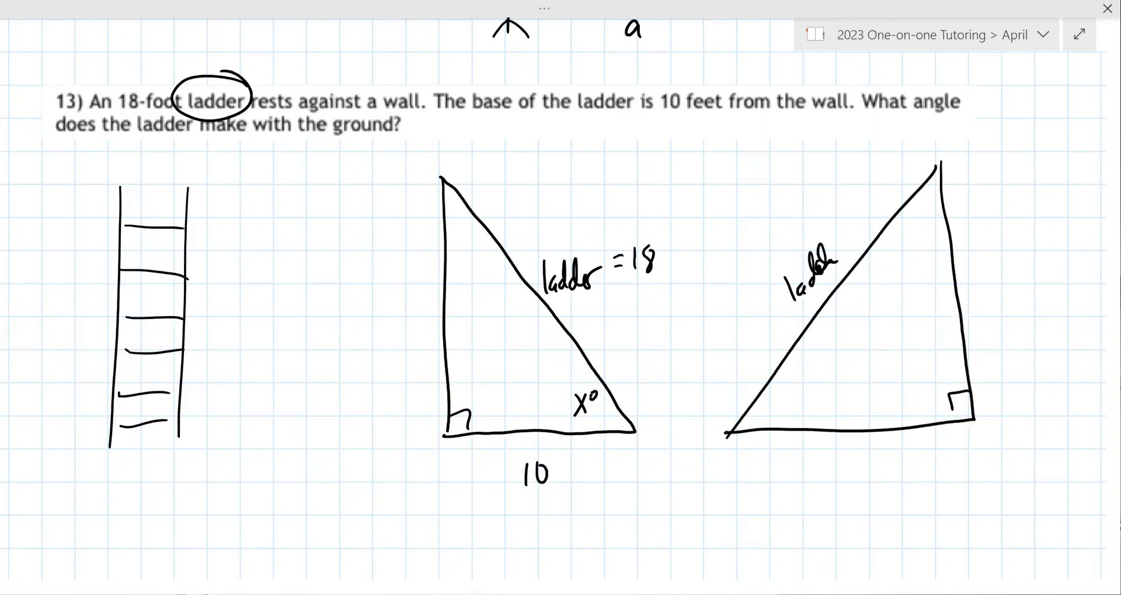
# Ink the answer 56,3° below the base length 10 of the ladder triangle.
pyautogui.moveTo(529, 527)
pyautogui.mouseDown()
pyautogui.moveTo(515, 557)
pyautogui.moveTo(551, 557)
pyautogui.mouseUp()
pyautogui.moveTo(562, 529)
pyautogui.mouseDown()
pyautogui.moveTo(564, 556)
pyautogui.moveTo(581, 529)
pyautogui.mouseUp()
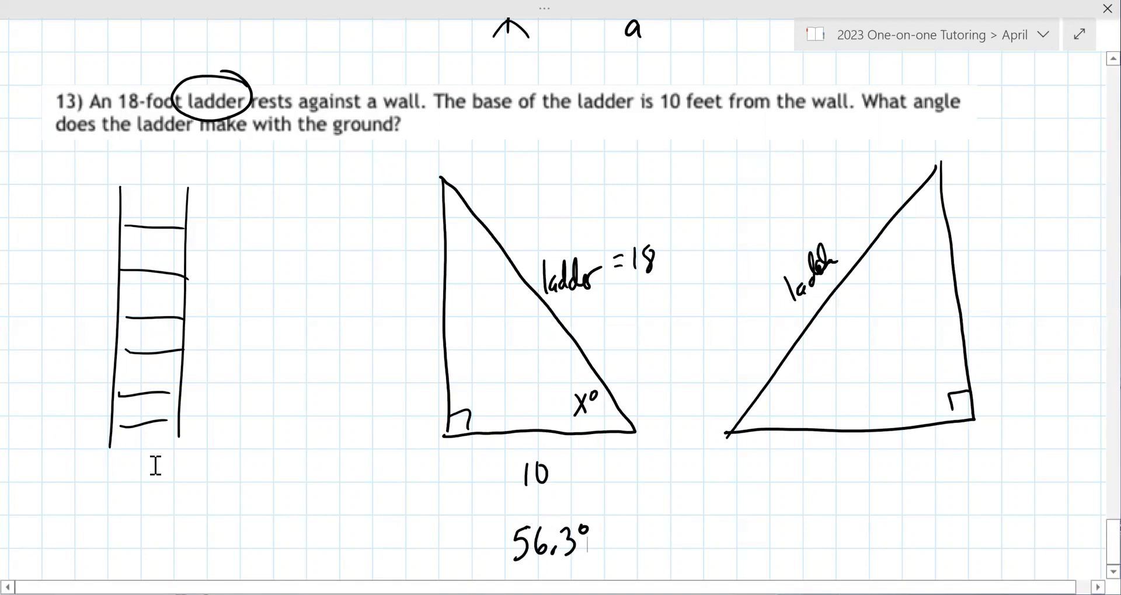
pyautogui.scroll(3, 320, 284)
pyautogui.scroll(3, 324, 286)
pyautogui.scroll(-6, 323, 313)
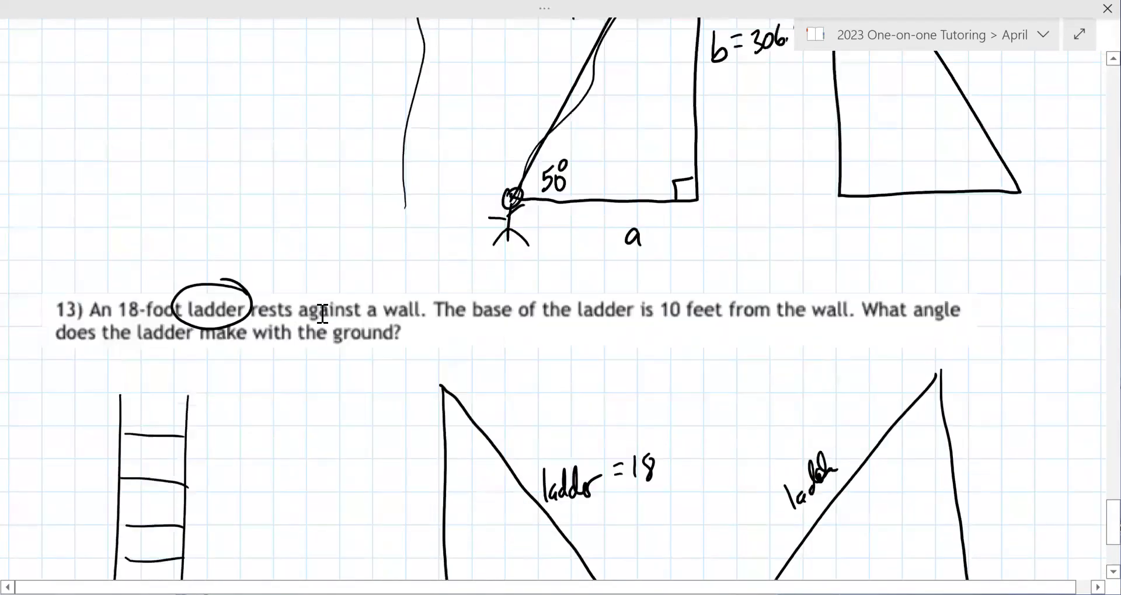